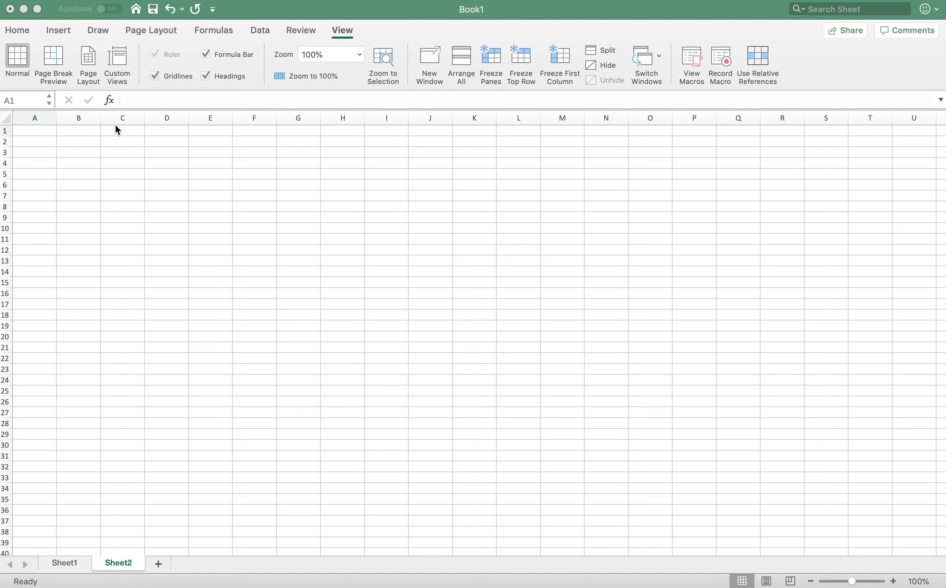
- Select several individual cells across the blank sheet, including E4 and C11
{"action": "left_click", "coordinate": [31, 36]}
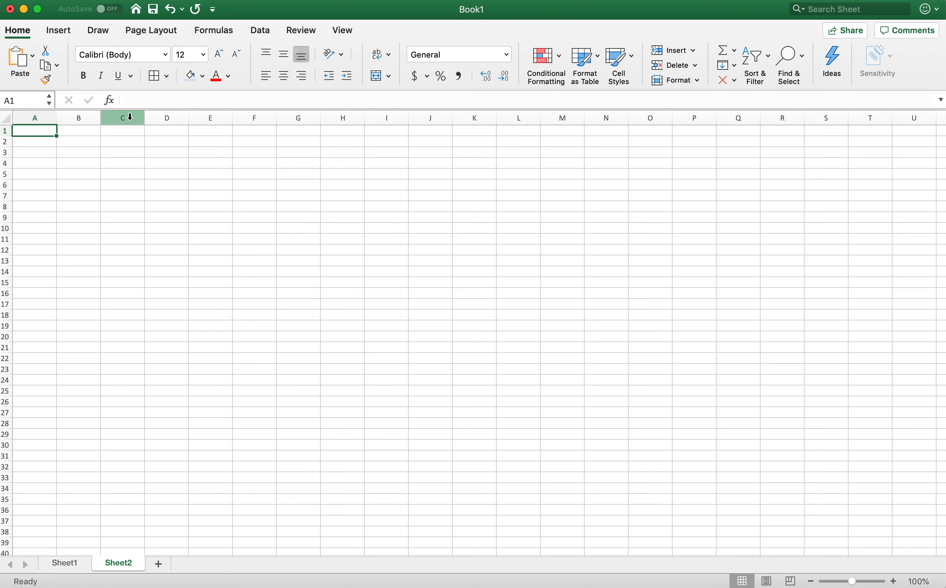
{"action": "left_click", "coordinate": [209, 296]}
{"action": "left_click", "coordinate": [447, 271]}
{"action": "left_click", "coordinate": [462, 181]}
{"action": "left_click", "coordinate": [200, 161]}
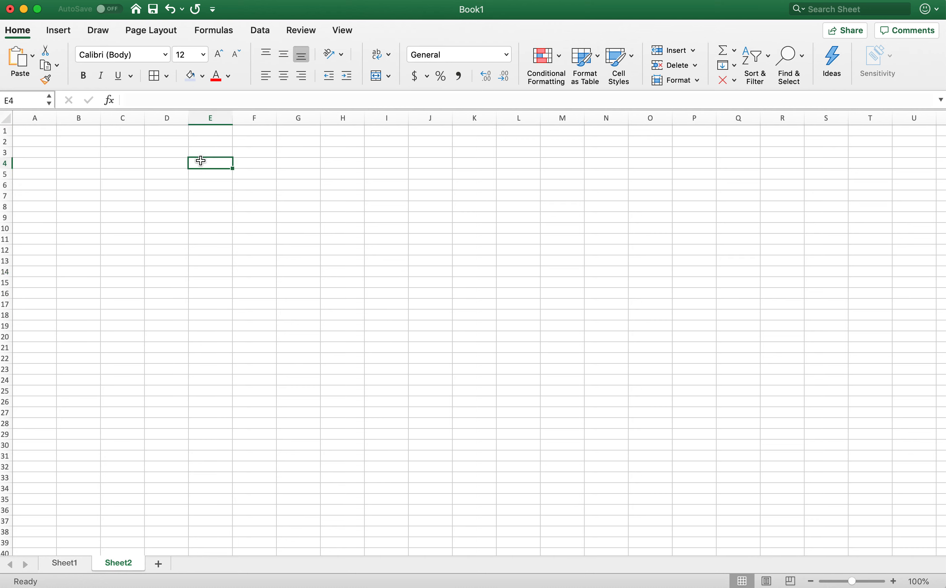
{"action": "left_click", "coordinate": [137, 242]}
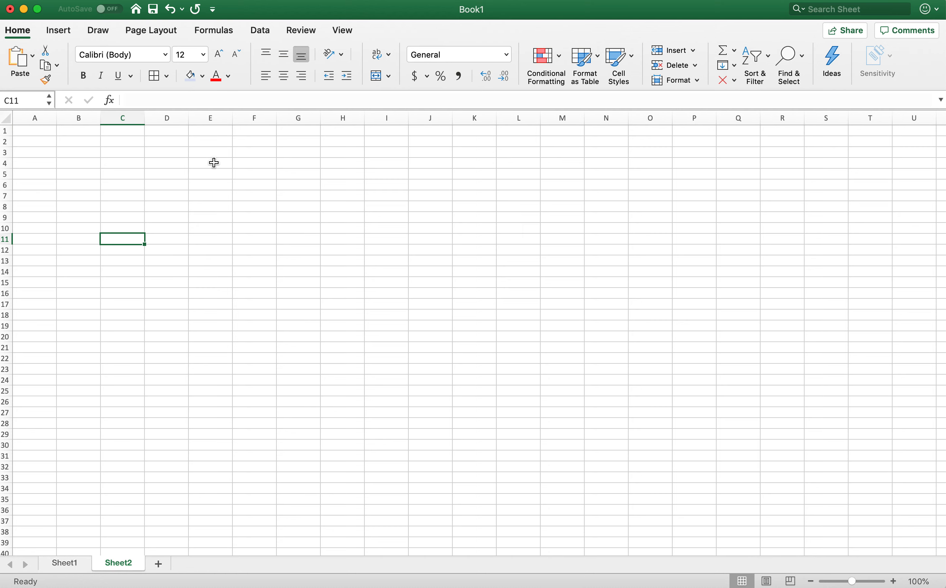
- Select the entire columns C, D, E, F and G one after another
{"action": "left_click", "coordinate": [123, 118]}
{"action": "left_click", "coordinate": [168, 118]}
{"action": "left_click", "coordinate": [213, 117]}
{"action": "left_click", "coordinate": [256, 116]}
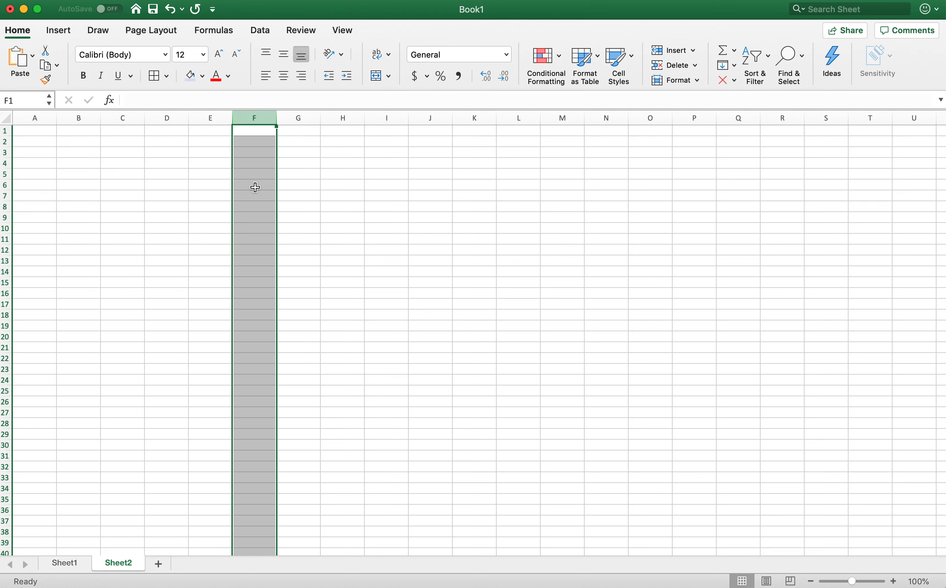
{"action": "left_click", "coordinate": [297, 117]}
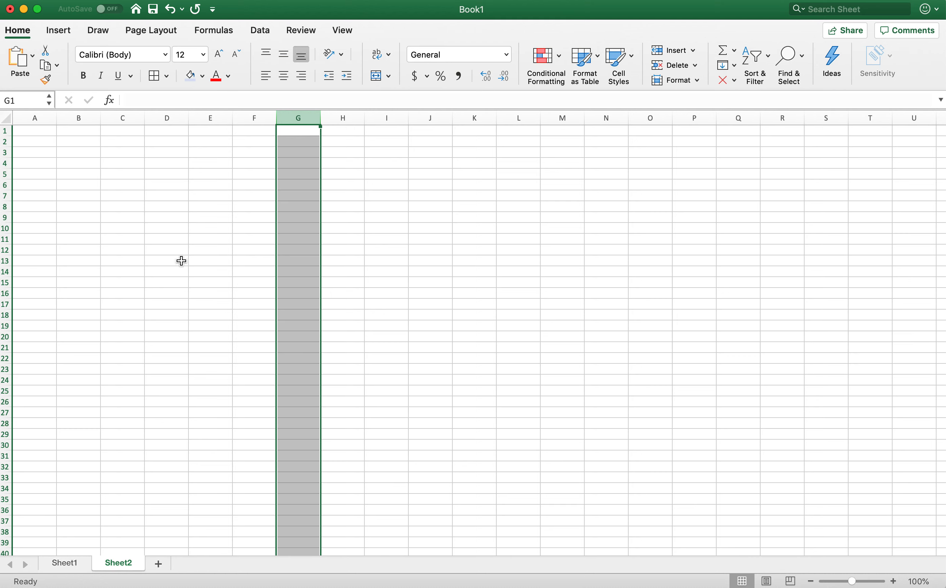
- Select entire rows one at a time, from row 3 down to row 8, plus rows 2 and 1
{"action": "left_click", "coordinate": [7, 151]}
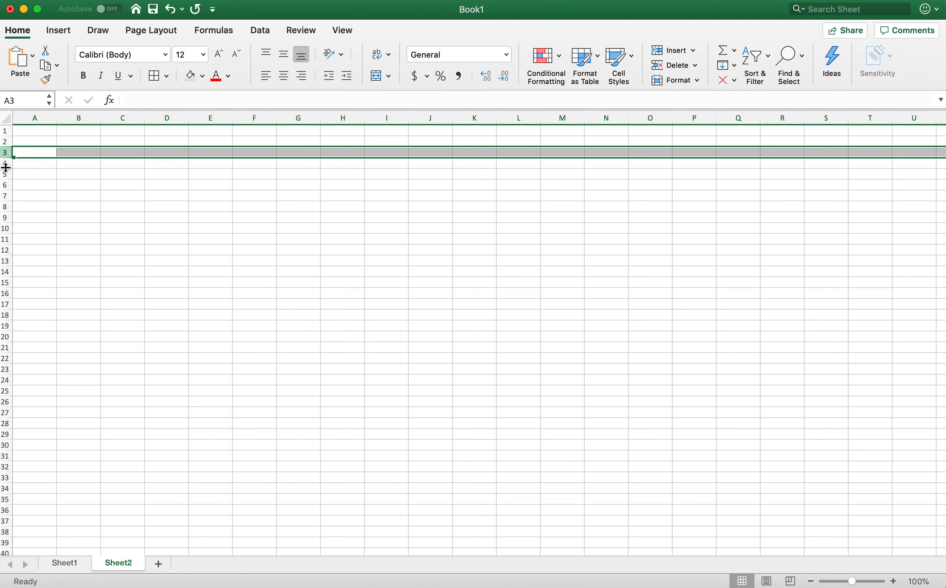
{"action": "left_click", "coordinate": [5, 168]}
{"action": "left_click", "coordinate": [5, 180]}
{"action": "left_click", "coordinate": [4, 186]}
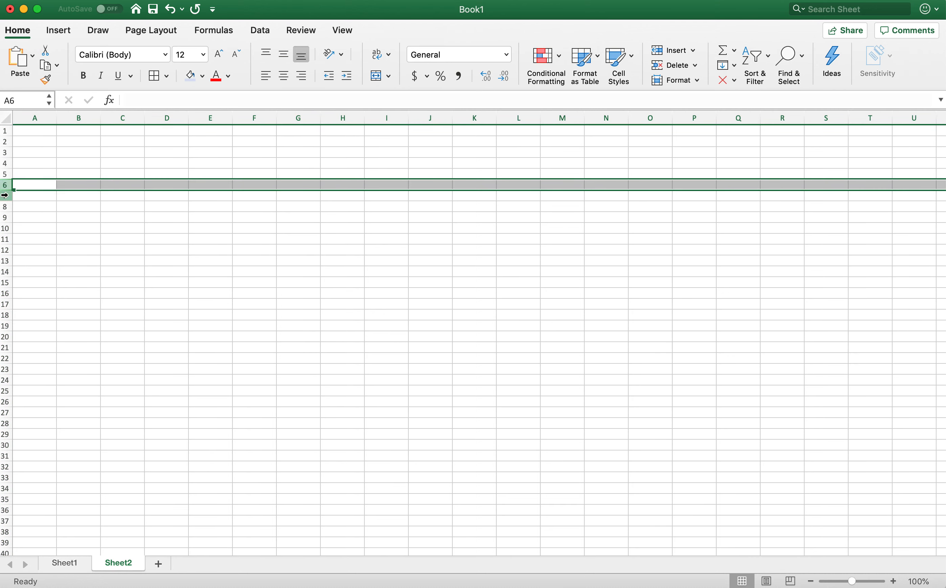
{"action": "left_click", "coordinate": [5, 196]}
{"action": "left_click", "coordinate": [4, 208]}
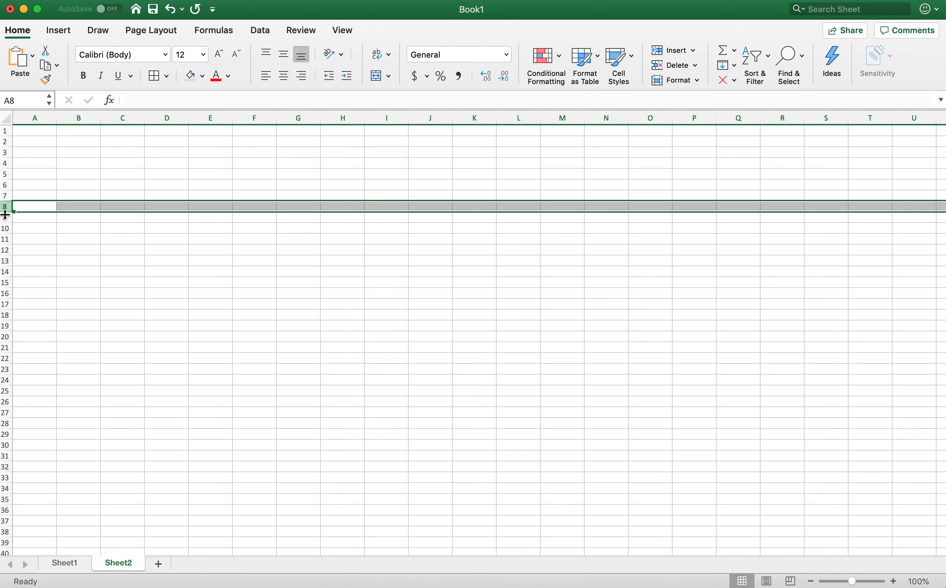
{"action": "left_click", "coordinate": [5, 142]}
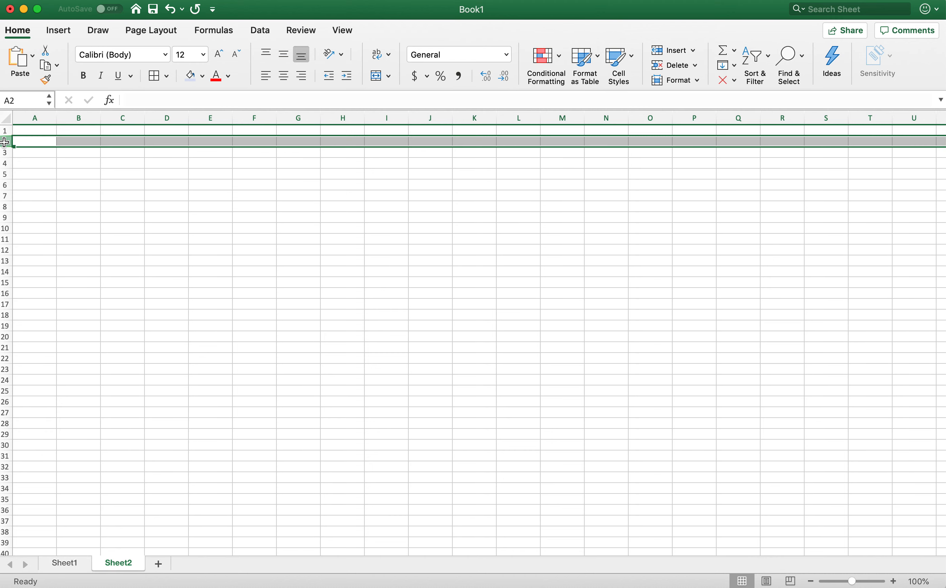
{"action": "left_click", "coordinate": [5, 131]}
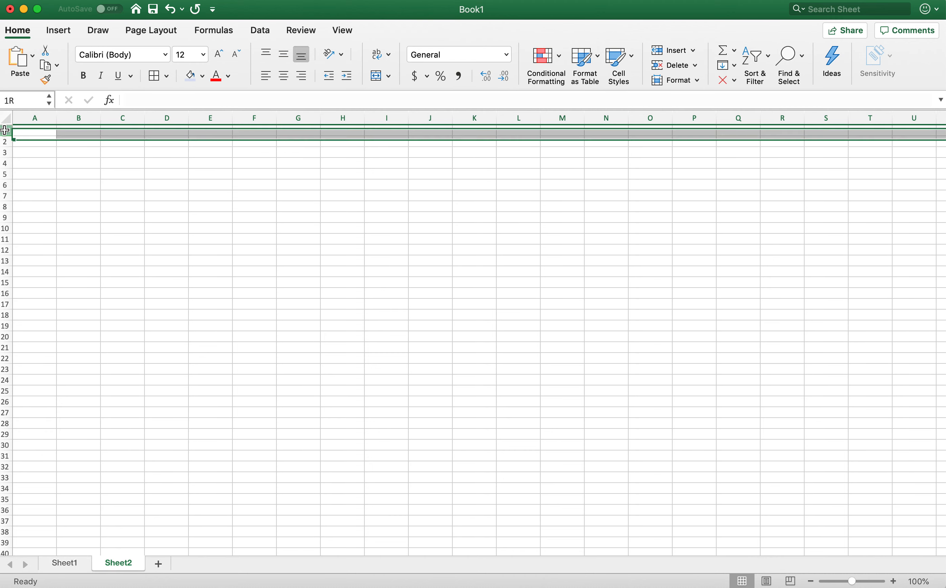
- Move the active cell around the sheet one cell at a time in all directions, ending on C5
{"action": "left_click", "coordinate": [191, 265]}
{"action": "left_click", "coordinate": [133, 160]}
{"action": "key", "text": "Right"}
{"action": "key", "text": "Down"}
{"action": "key", "text": "Down"}
{"action": "key", "text": "Left"}
{"action": "key", "text": "Up"}
{"action": "key", "text": "Right"}
{"action": "key", "text": "Right"}
{"action": "key", "text": "Up"}
{"action": "key", "text": "Up"}
{"action": "key", "text": "Left"}
{"action": "key", "text": "Left"}
{"action": "key", "text": "Left"}
{"action": "key", "text": "Down"}
{"action": "key", "text": "Down"}
{"action": "key", "text": "Down"}
{"action": "key", "text": "Right"}
{"action": "key", "text": "Up"}
{"action": "key", "text": "Right"}
{"action": "key", "text": "Down"}
{"action": "key", "text": "Right"}
{"action": "key", "text": "Up"}
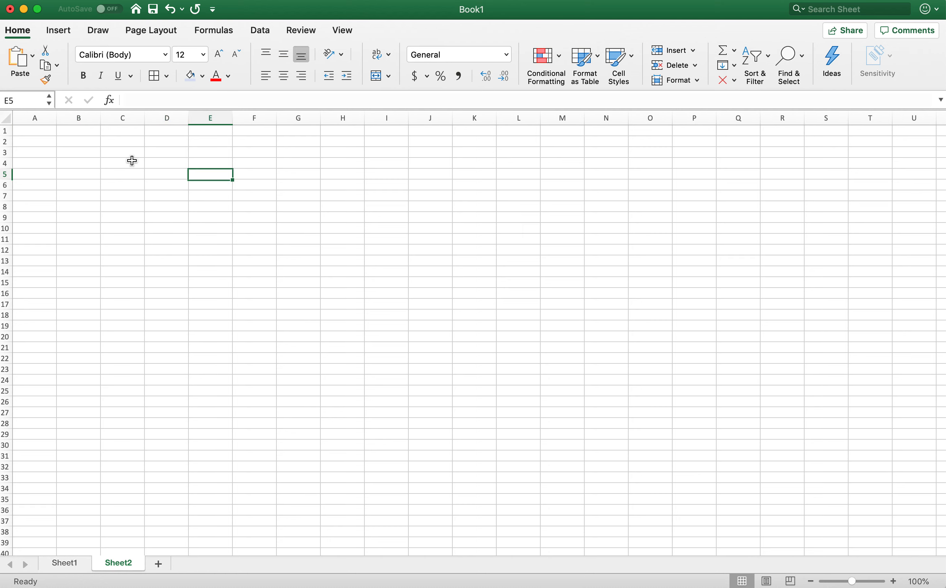
{"action": "key", "text": "Up"}
{"action": "key", "text": "Left"}
{"action": "key", "text": "Left"}
{"action": "key", "text": "Up"}
{"action": "key", "text": "Left"}
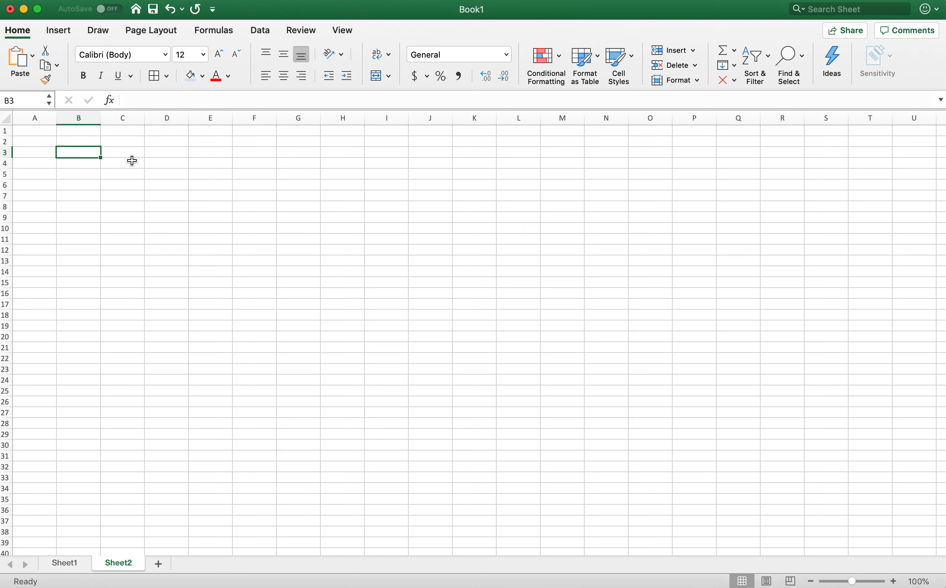
{"action": "key", "text": "Left"}
{"action": "key", "text": "Down"}
{"action": "key", "text": "Right"}
{"action": "key", "text": "Right"}
{"action": "key", "text": "Right"}
{"action": "key", "text": "Down"}
{"action": "key", "text": "Right"}
{"action": "key", "text": "Down"}
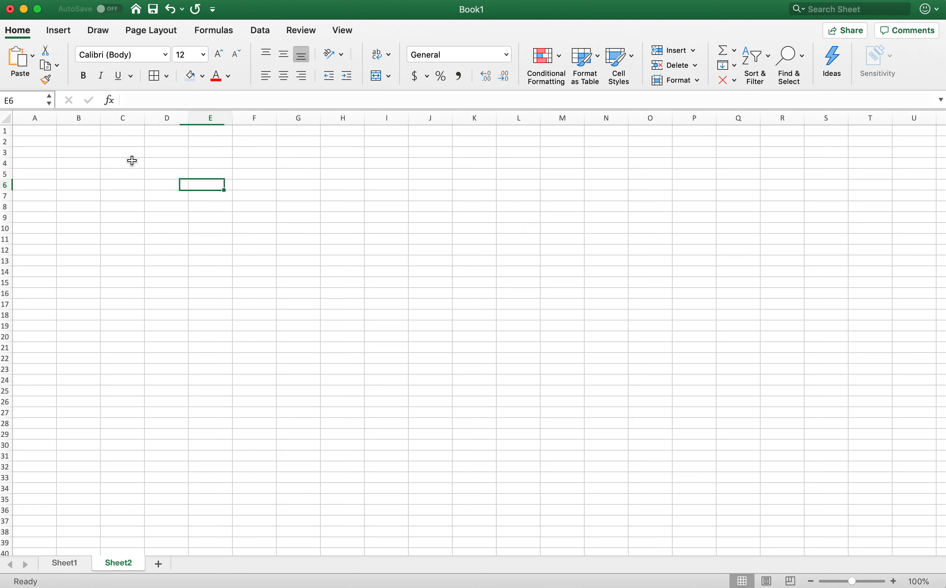
{"action": "key", "text": "Up"}
{"action": "key", "text": "Up"}
{"action": "key", "text": "Left"}
{"action": "key", "text": "Down"}
{"action": "key", "text": "Left"}
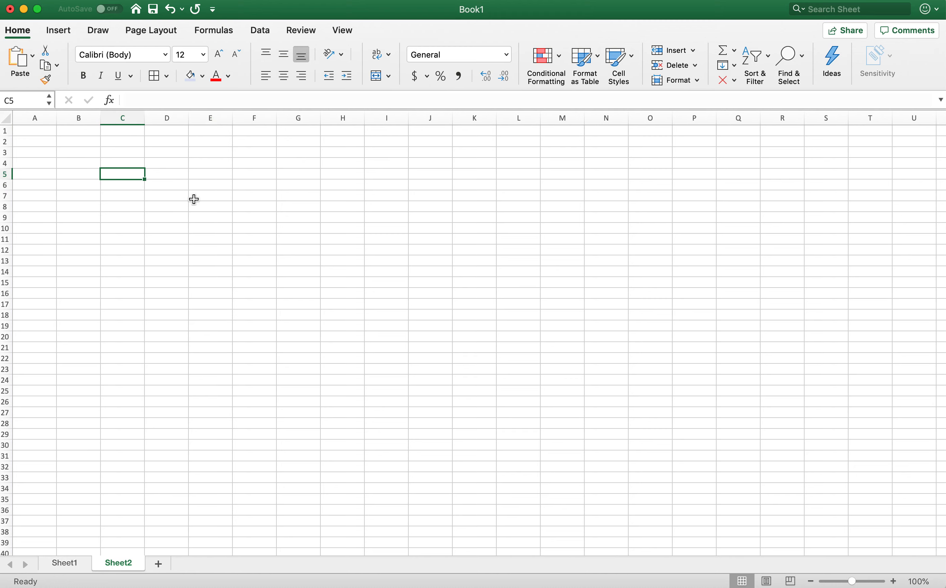
- Enter Text in C5, 92 in C6 and 92 with text in C7
{"action": "type", "text": "Text"}
{"action": "key", "text": "Return"}
{"action": "type", "text": "92"}
{"action": "key", "text": "Return"}
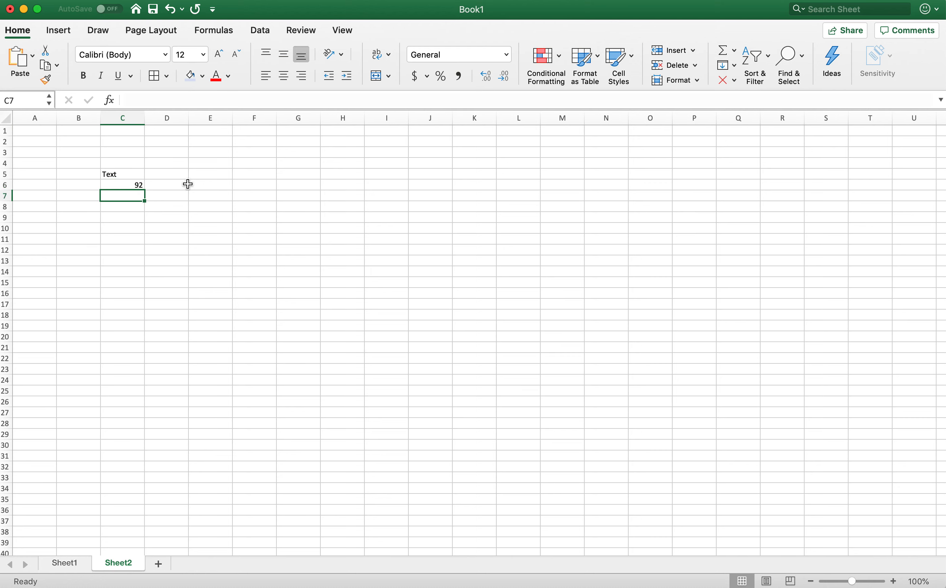
{"action": "type", "text": "92 with"}
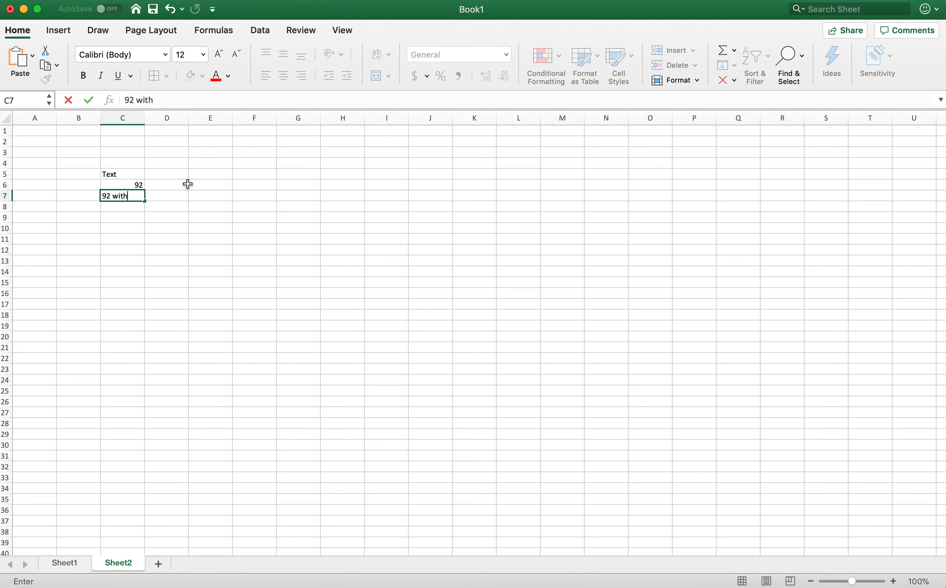
{"action": "type", "text": " text"}
{"action": "key", "text": "Return"}
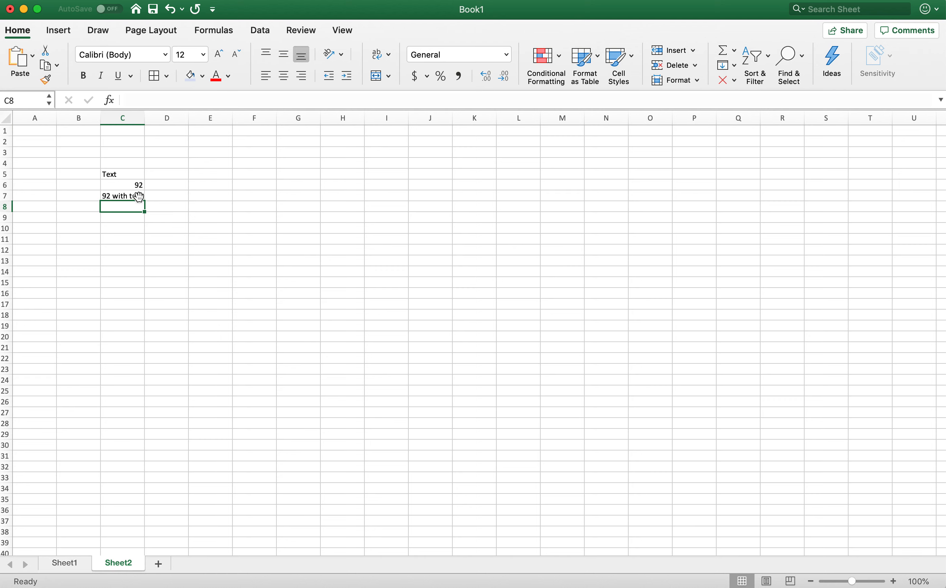
- Clear the sample entries in cells C5 through C7
{"action": "left_click", "coordinate": [136, 196]}
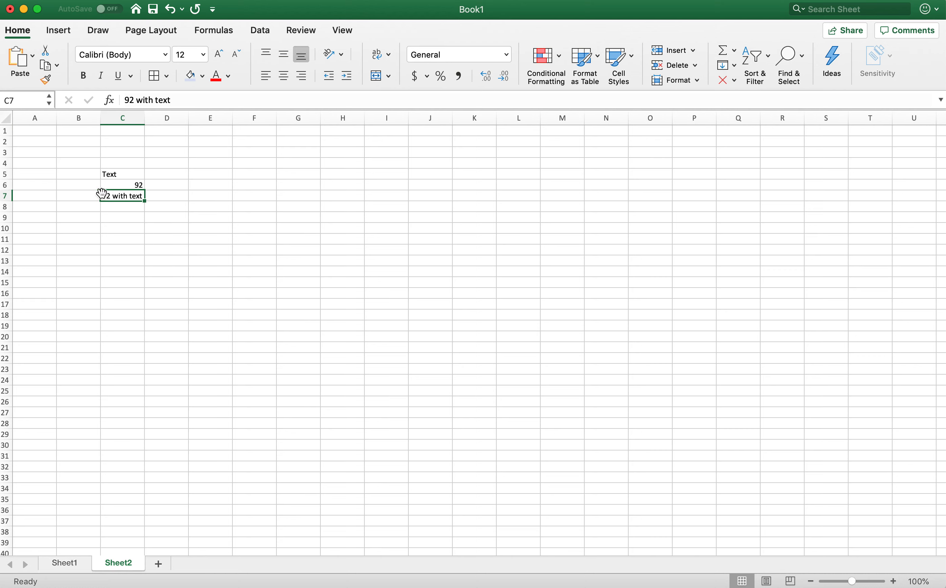
{"action": "left_click", "coordinate": [136, 225]}
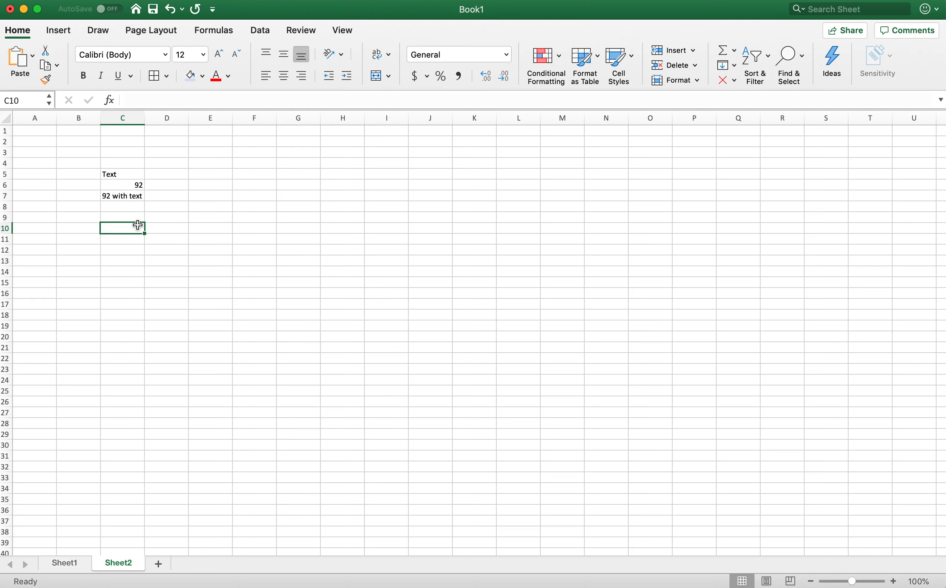
{"action": "left_click", "coordinate": [128, 196]}
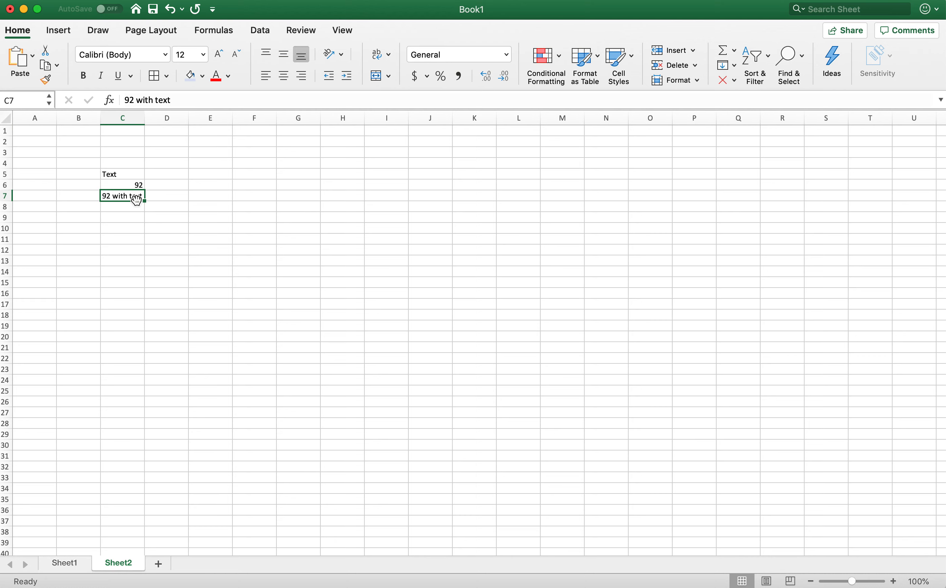
{"action": "key", "text": "Delete"}
{"action": "left_click", "coordinate": [172, 248]}
{"action": "left_click_drag", "start_coordinate": [133, 168], "coordinate": [134, 212]}
{"action": "key", "text": "Delete"}
{"action": "left_click", "coordinate": [161, 304]}
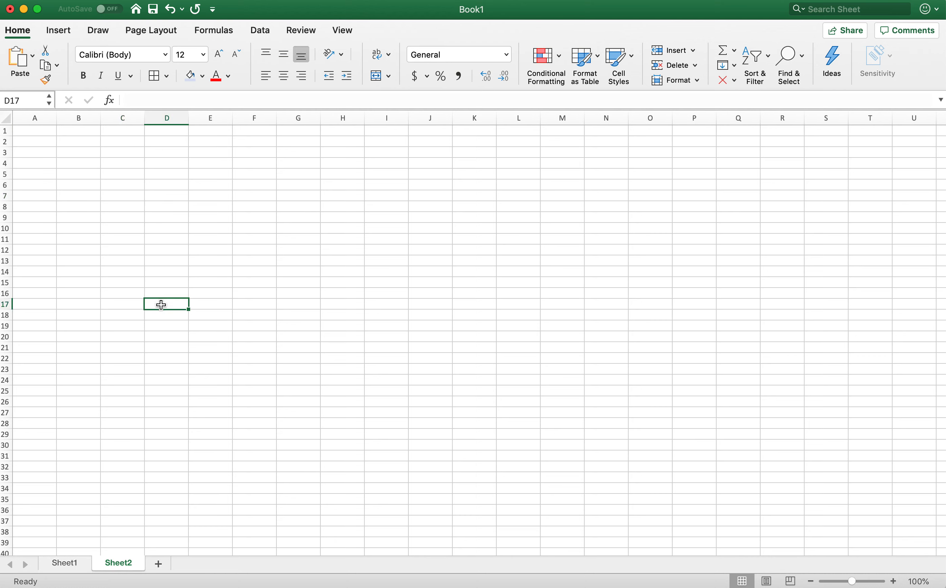
- Set the worksheet zoom to 200% and select cell B1
{"action": "left_click_drag", "start_coordinate": [45, 141], "coordinate": [748, 513]}
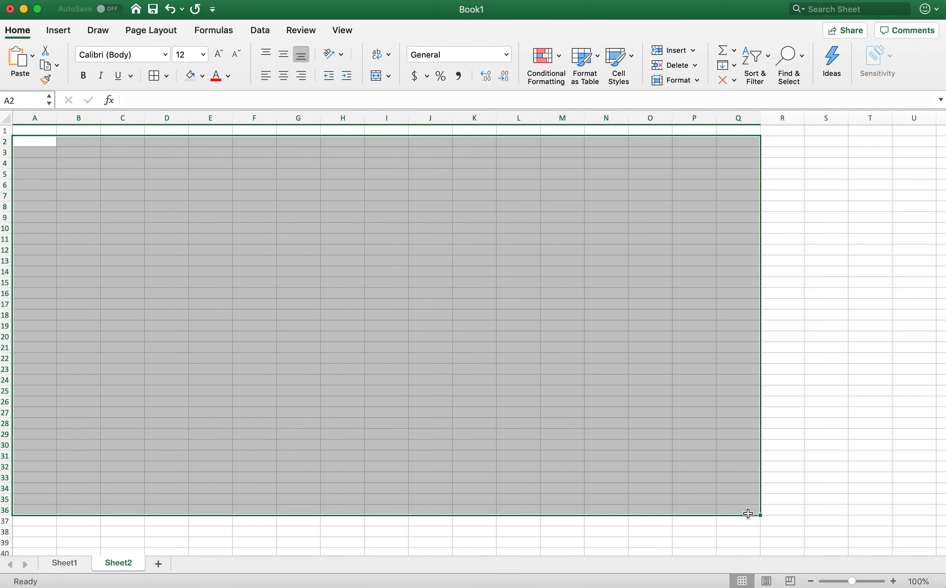
{"action": "left_click", "coordinate": [515, 365]}
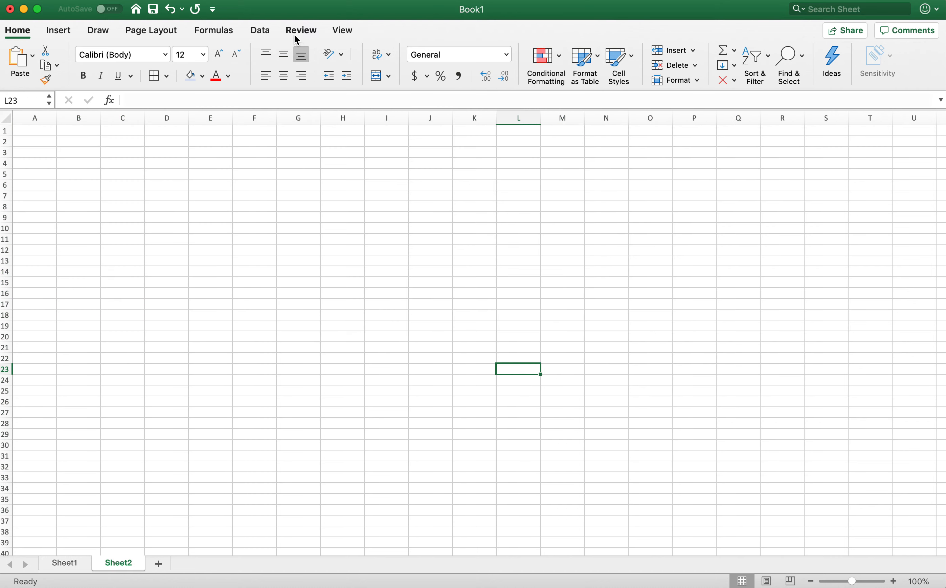
{"action": "left_click", "coordinate": [343, 31]}
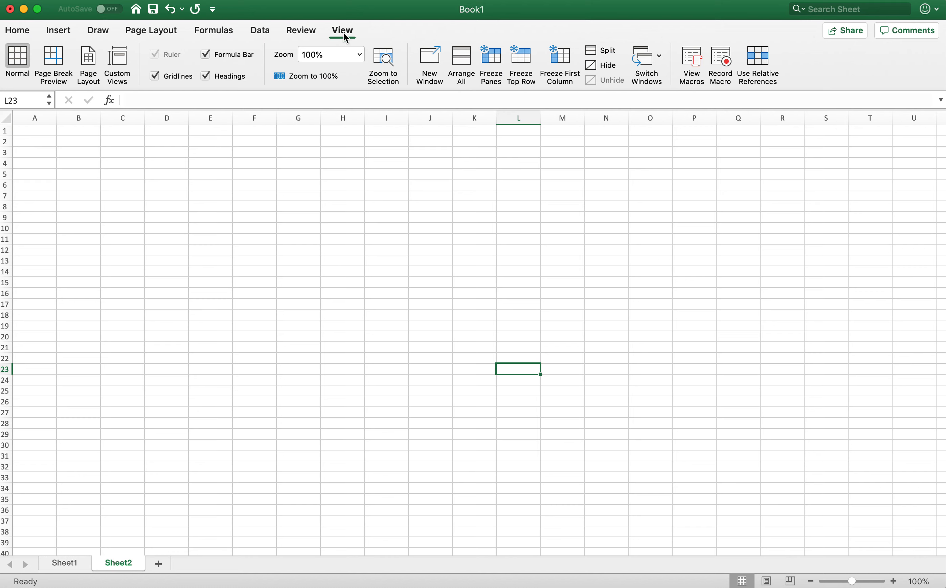
{"action": "left_click", "coordinate": [355, 55]}
{"action": "left_click", "coordinate": [344, 72]}
{"action": "left_click", "coordinate": [103, 166]}
{"action": "left_click", "coordinate": [66, 152]}
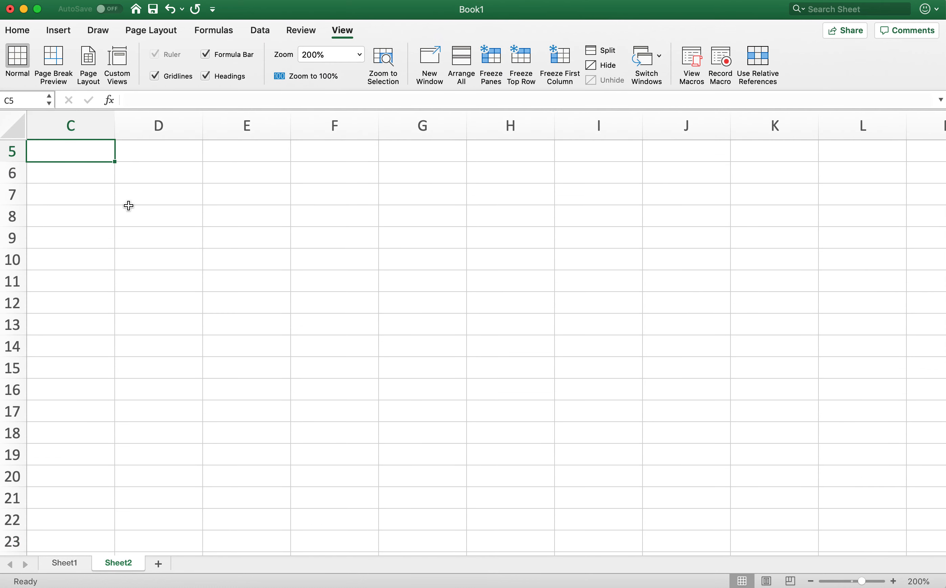
{"action": "scroll", "coordinate": [129, 205], "scroll_direction": "up", "scroll_amount": 4}
{"action": "left_click_drag", "start_coordinate": [105, 174], "coordinate": [92, 161]}
{"action": "scroll", "coordinate": [93, 160], "scroll_direction": "left", "scroll_amount": 2}
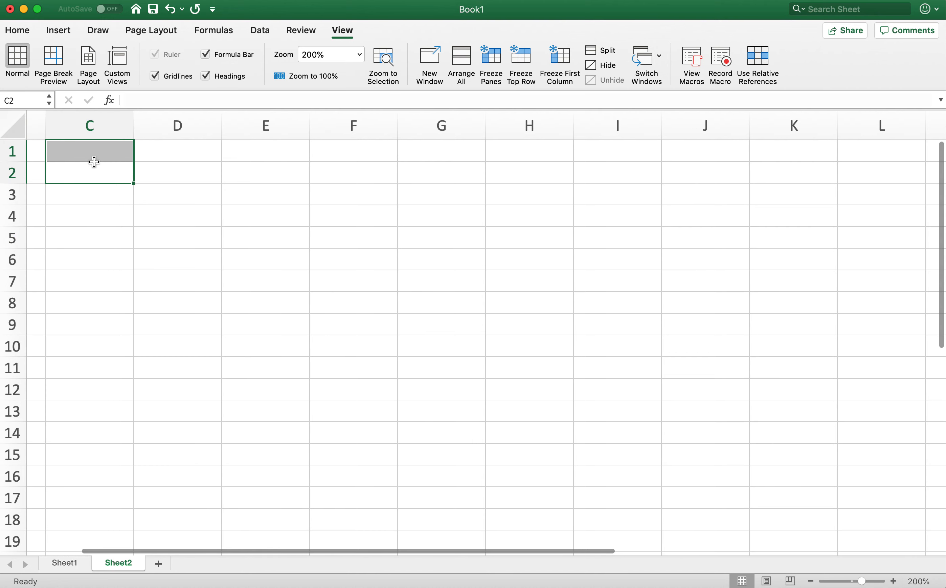
{"action": "scroll", "coordinate": [286, 178], "scroll_direction": "left", "scroll_amount": 2}
{"action": "scroll", "coordinate": [95, 155], "scroll_direction": "right", "scroll_amount": 2}
{"action": "left_click", "coordinate": [95, 152]}
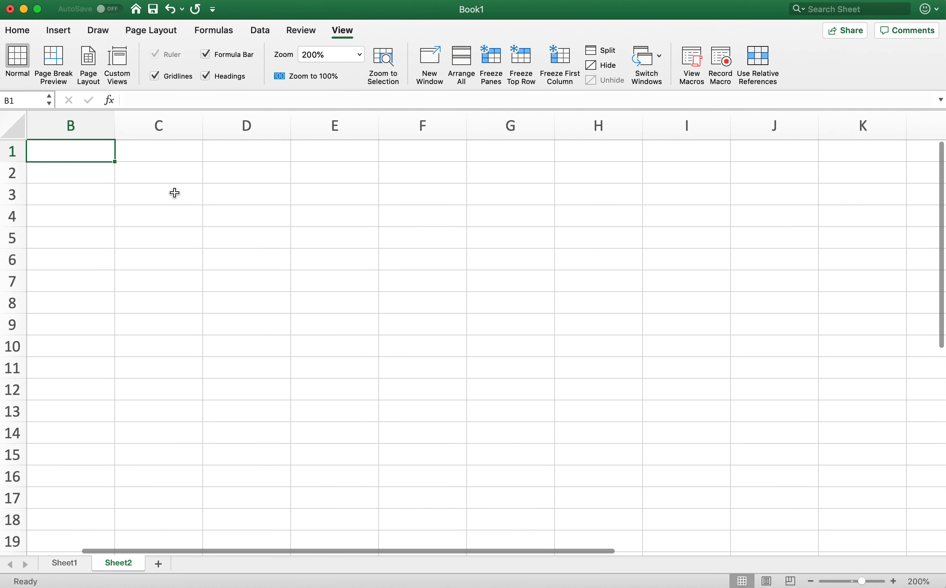
- Enter the column header Item in cell B1
{"action": "left_click", "coordinate": [20, 31]}
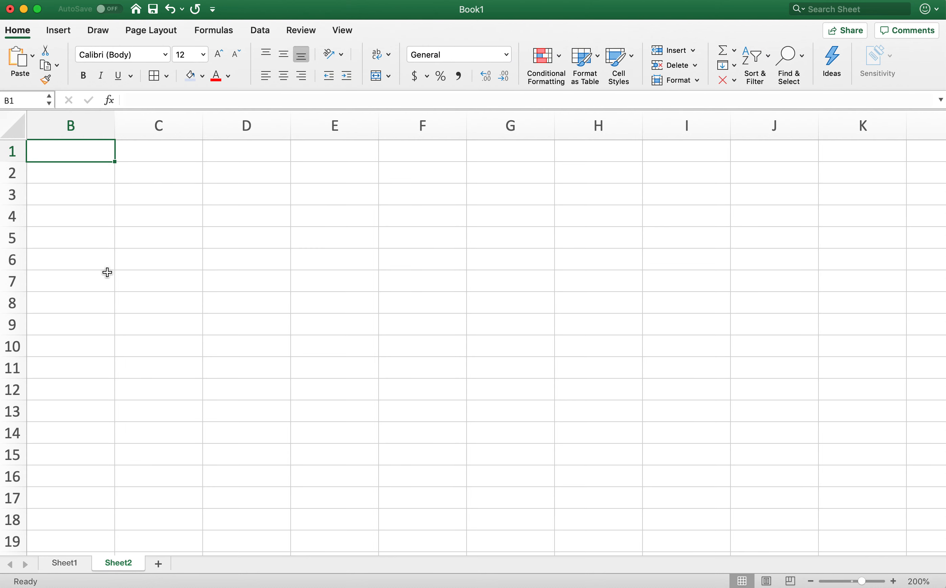
{"action": "left_click", "coordinate": [148, 152]}
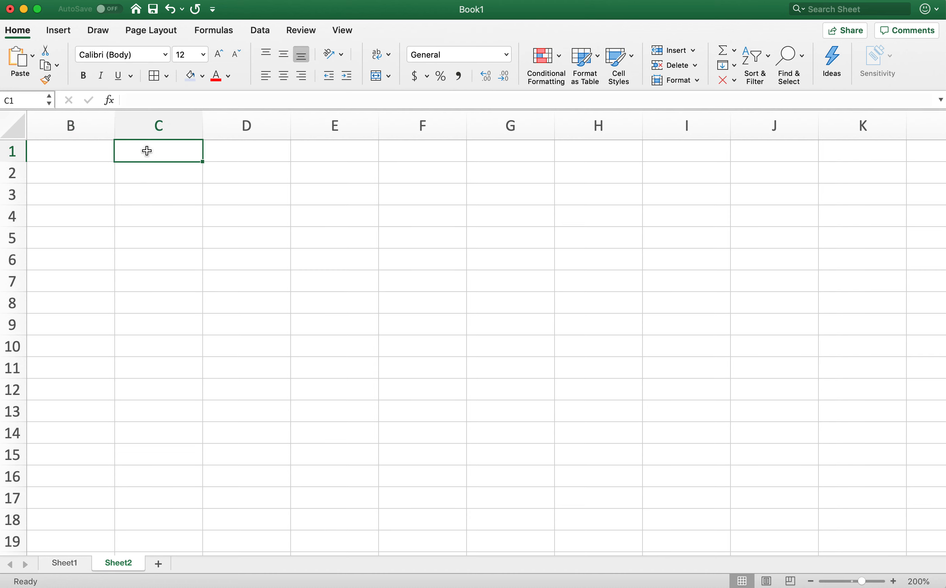
{"action": "left_click", "coordinate": [244, 152]}
{"action": "left_click", "coordinate": [339, 156]}
{"action": "left_click", "coordinate": [423, 156]}
{"action": "left_click", "coordinate": [75, 160]}
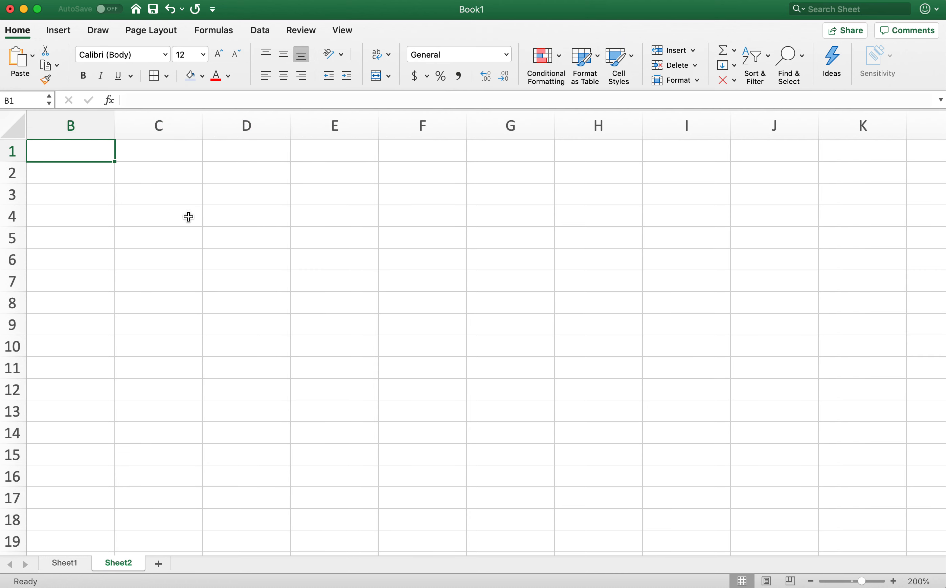
{"action": "type", "text": "Item"}
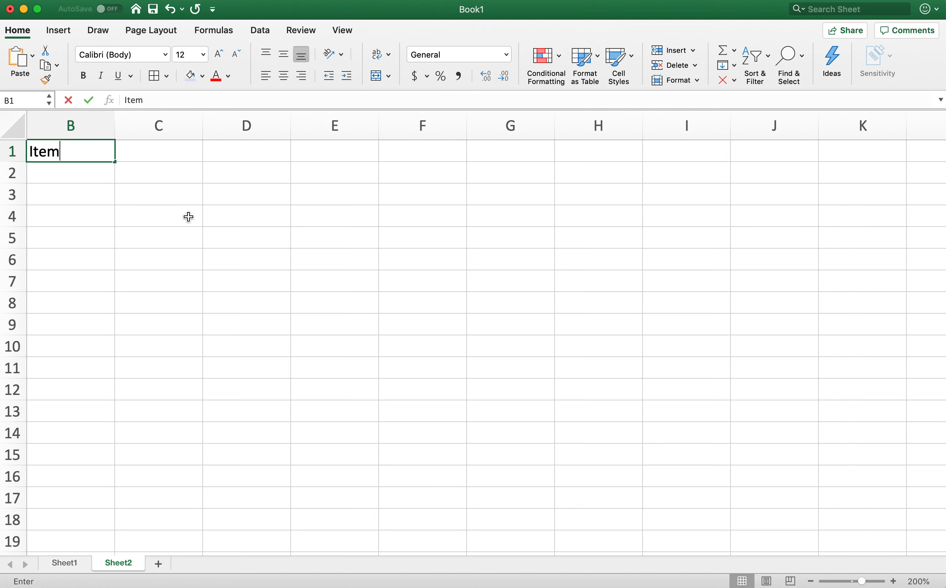
{"action": "key", "text": "Tab"}
- List Cat, Fish and Chainsaw in cells B2 to B4 under the Item header
{"action": "left_click", "coordinate": [104, 178]}
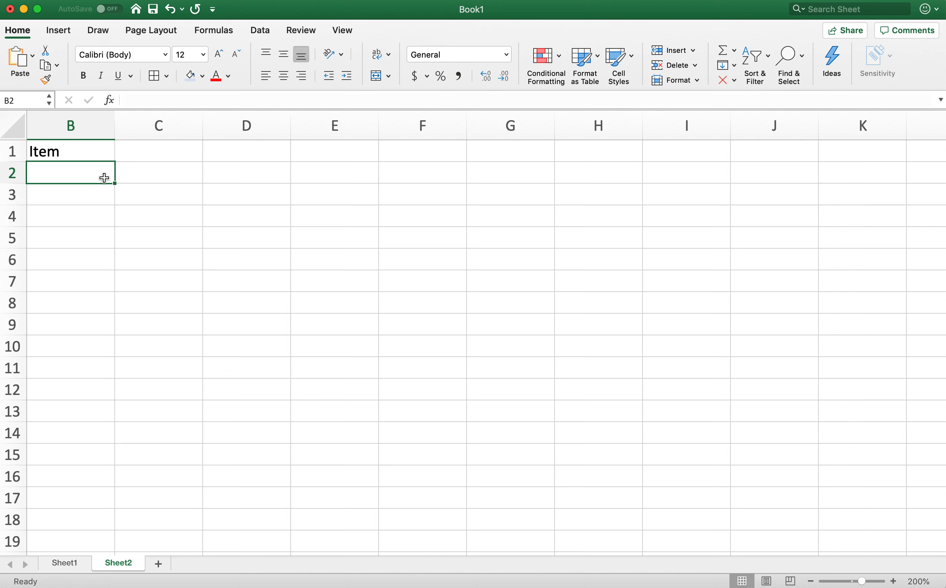
{"action": "type", "text": "Cat"}
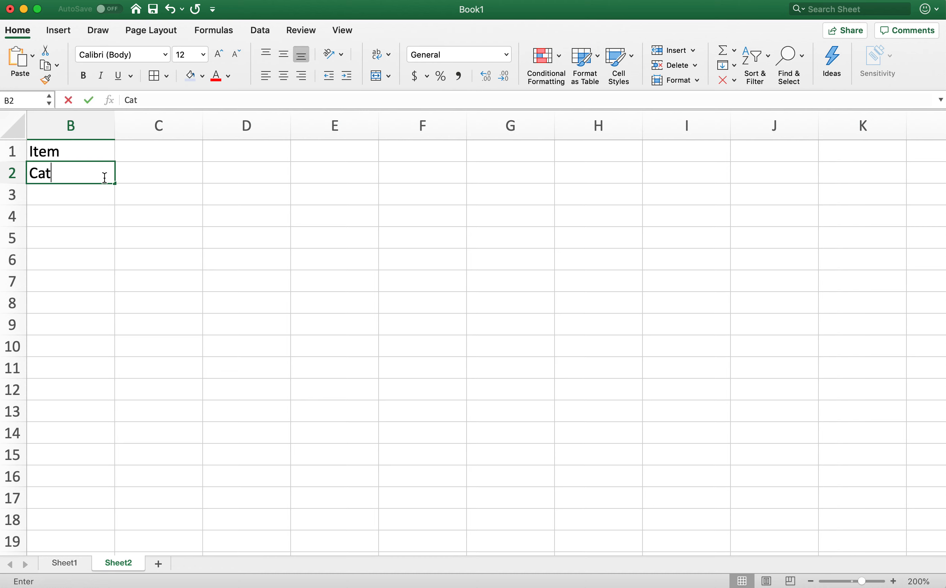
{"action": "key", "text": "Return"}
{"action": "type", "text": "Fish"}
{"action": "key", "text": "Return"}
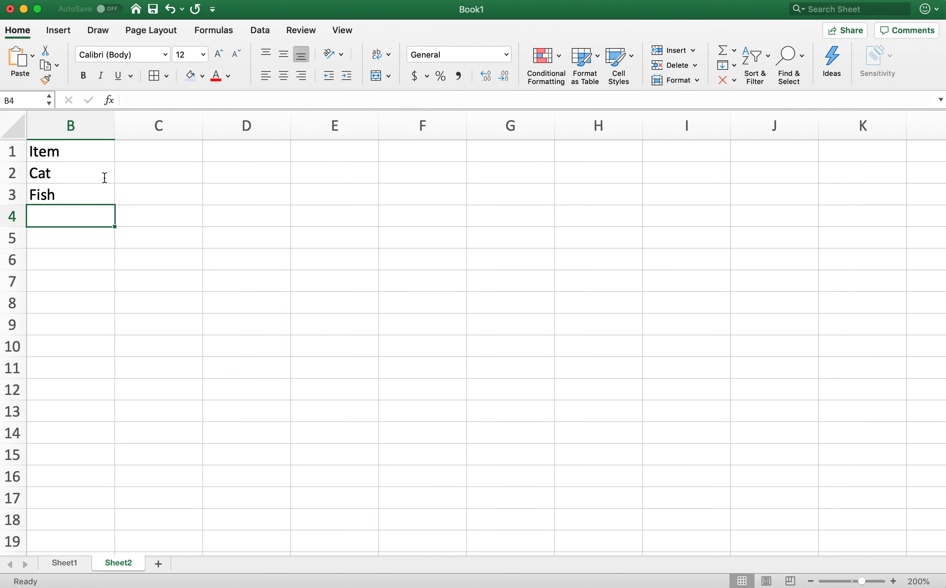
{"action": "type", "text": "Chainsaw"}
{"action": "key", "text": "Return"}
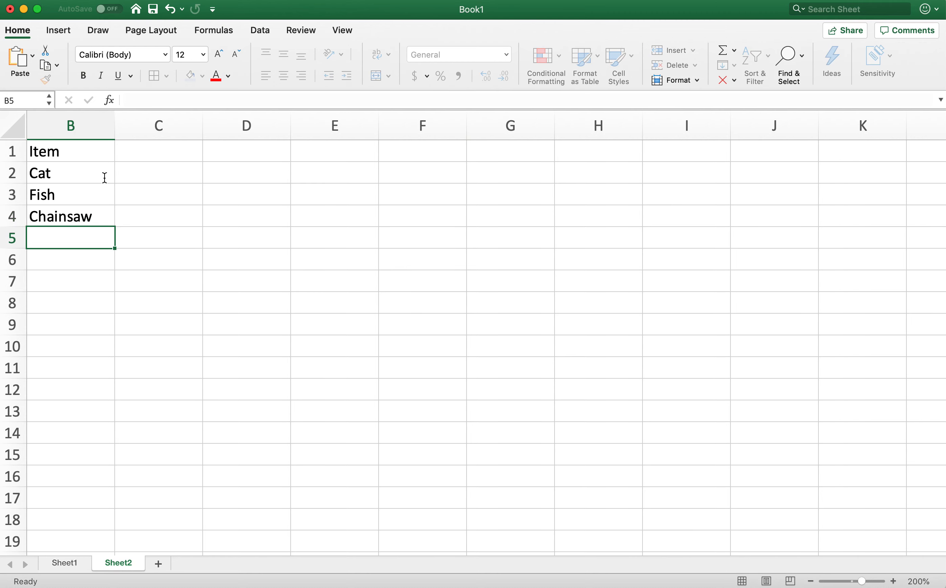
- Move the item list from B1:B4 to A1:A4
{"action": "left_click", "coordinate": [165, 156]}
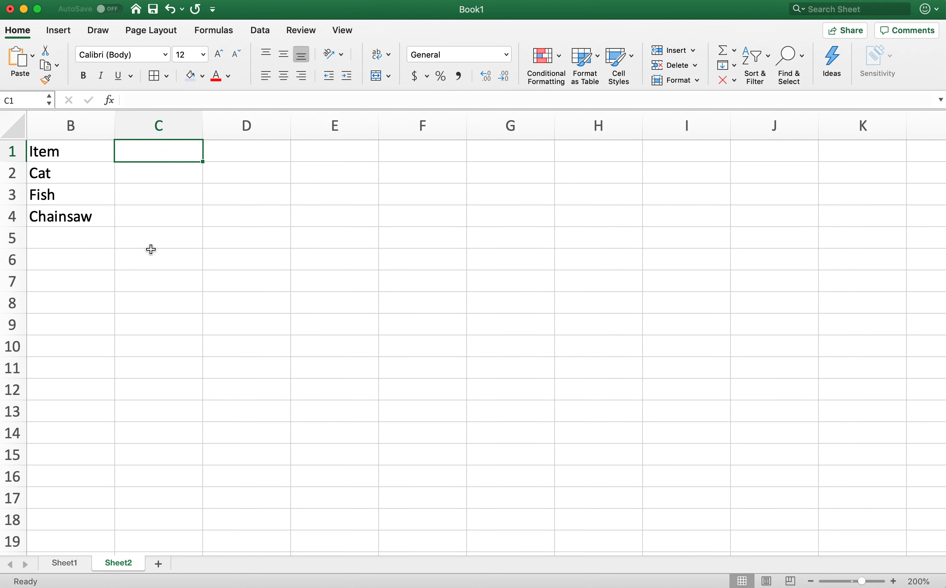
{"action": "left_click", "coordinate": [165, 120]}
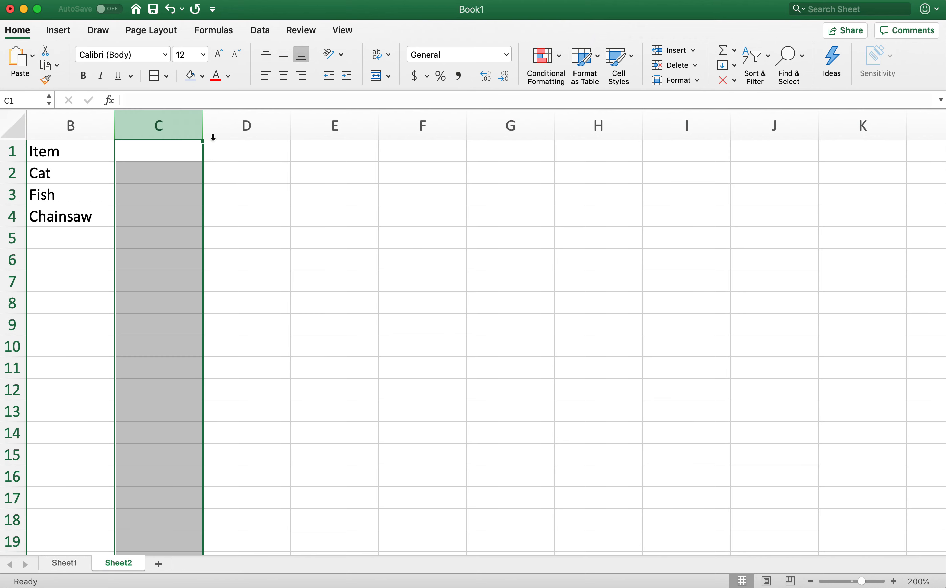
{"action": "scroll", "coordinate": [182, 169], "scroll_direction": "left", "scroll_amount": 3}
{"action": "left_click", "coordinate": [159, 170]}
{"action": "left_click", "coordinate": [154, 158]}
{"action": "left_click", "coordinate": [163, 214], "text": "shift"}
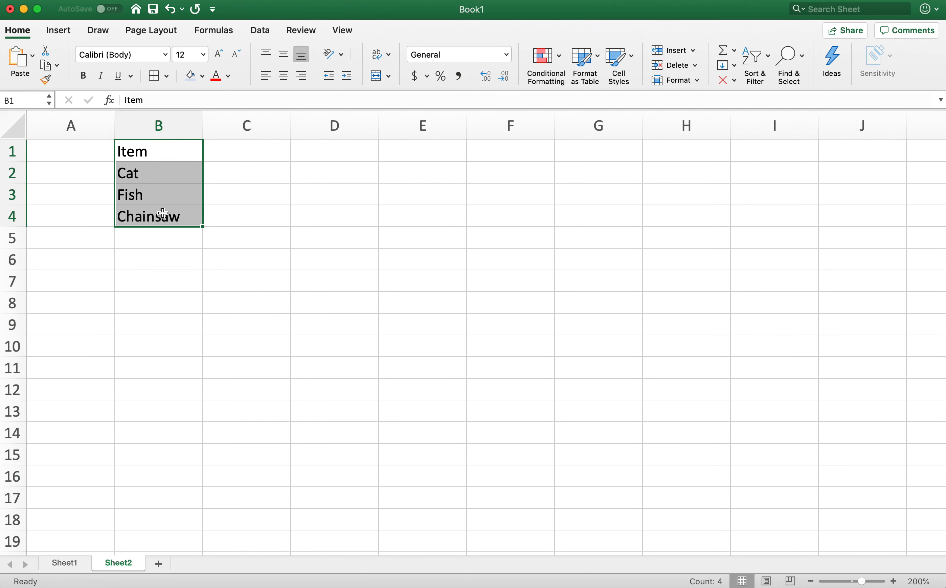
{"action": "key", "text": "ctrl+x"}
{"action": "left_click", "coordinate": [58, 150]}
{"action": "key", "text": "ctrl+v"}
{"action": "left_click", "coordinate": [141, 173]}
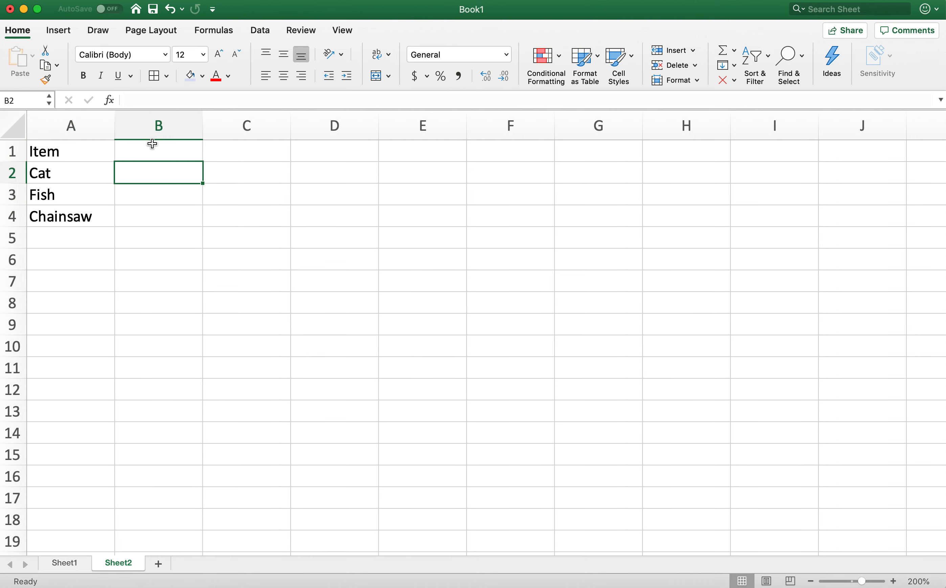
- Enter the column headers Number in cell B1 and Price in cell C1
{"action": "left_click", "coordinate": [144, 149]}
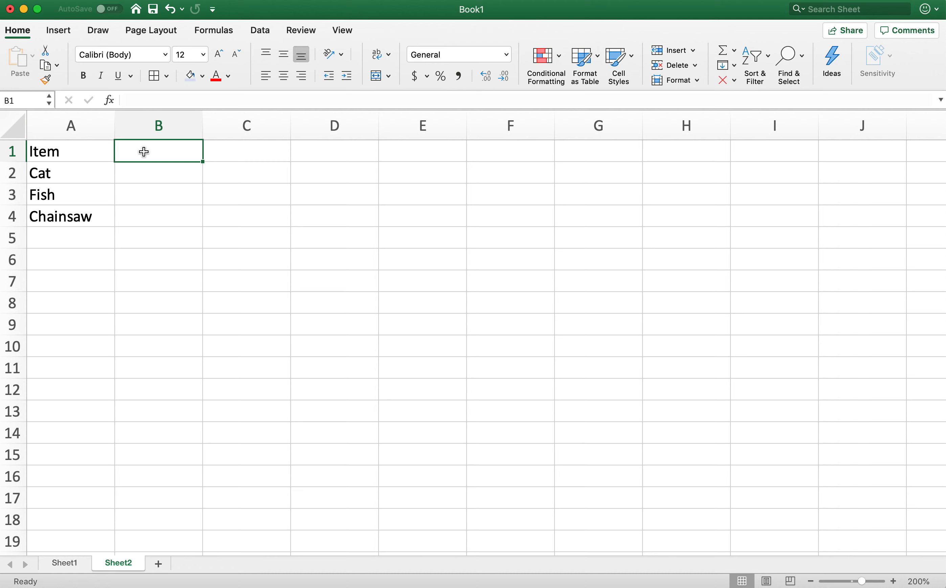
{"action": "type", "text": "Number"}
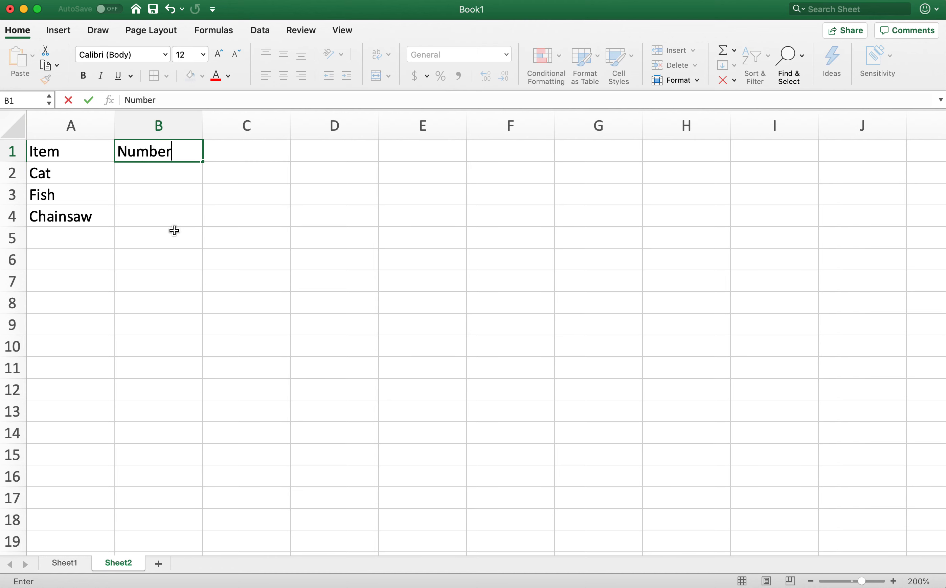
{"action": "left_click", "coordinate": [174, 229]}
{"action": "left_click", "coordinate": [244, 152]}
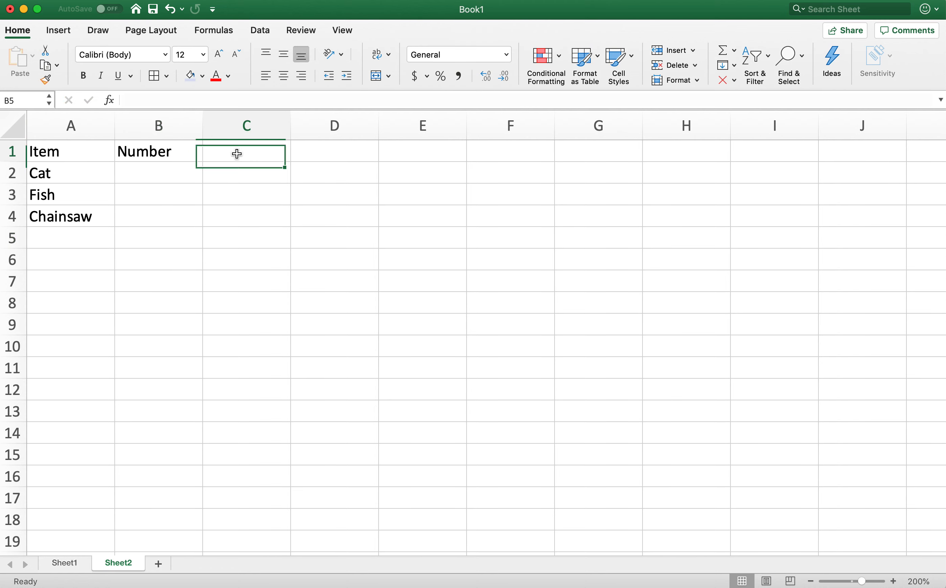
{"action": "type", "text": "Price"}
{"action": "key", "text": "Tab"}
{"action": "left_click", "coordinate": [256, 154]}
{"action": "left_click", "coordinate": [168, 158]}
{"action": "key", "text": "Right"}
{"action": "key", "text": "Right"}
{"action": "key", "text": "Right"}
{"action": "key", "text": "Right"}
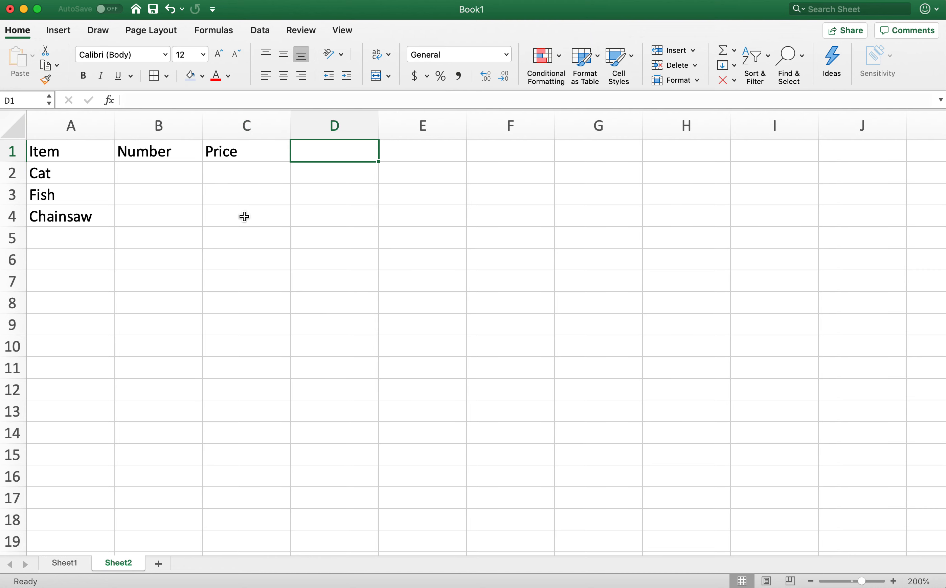
{"action": "key", "text": "Right"}
{"action": "key", "text": "Left"}
{"action": "key", "text": "Left"}
{"action": "key", "text": "Left"}
{"action": "key", "text": "Left"}
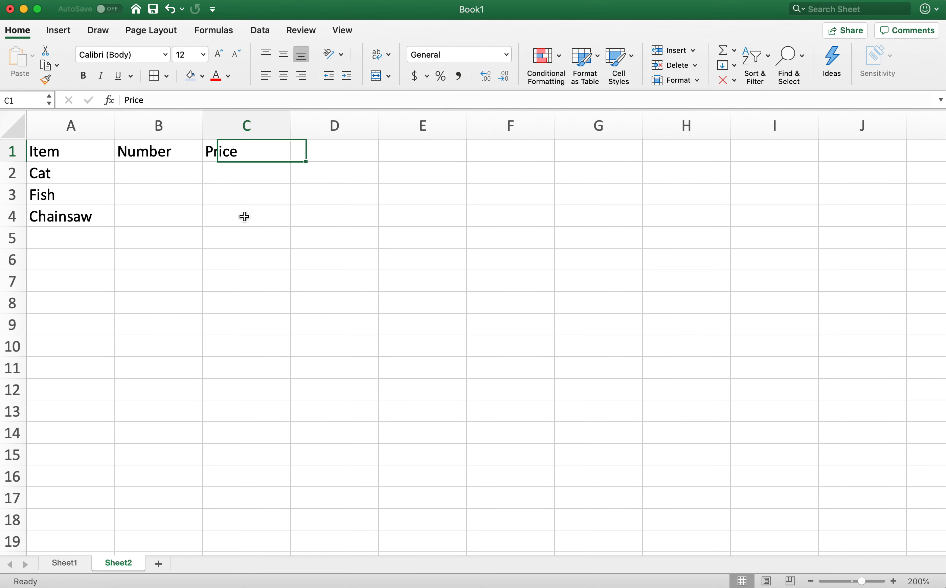
{"action": "key", "text": "Down"}
{"action": "key", "text": "Right"}
{"action": "key", "text": "Right"}
{"action": "key", "text": "Right"}
{"action": "key", "text": "Right"}
{"action": "key", "text": "Right"}
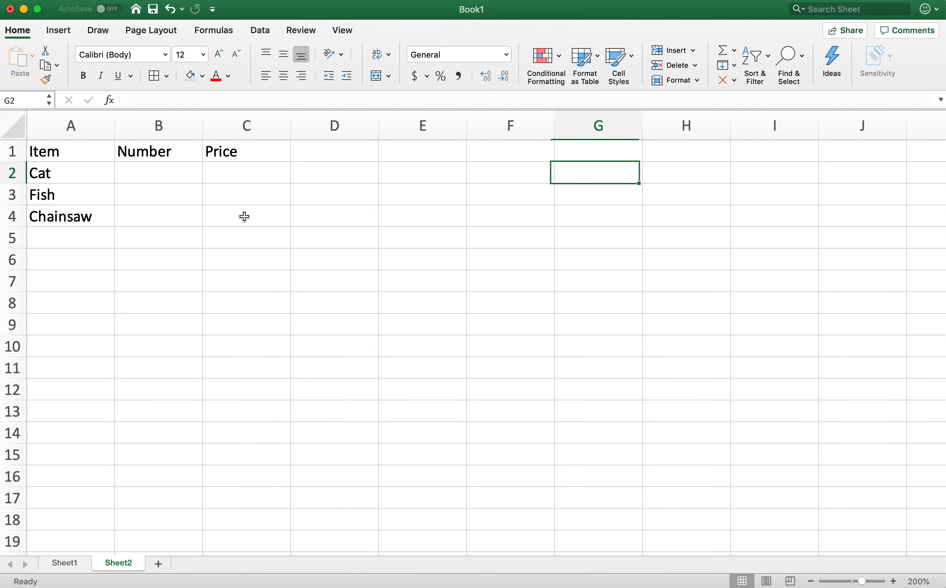
{"action": "key", "text": "Return"}
{"action": "key", "text": "Down"}
{"action": "key", "text": "Down"}
{"action": "key", "text": "Down"}
{"action": "key", "text": "Down"}
{"action": "key", "text": "Down"}
{"action": "key", "text": "Down"}
{"action": "key", "text": "Down"}
{"action": "key", "text": "Down"}
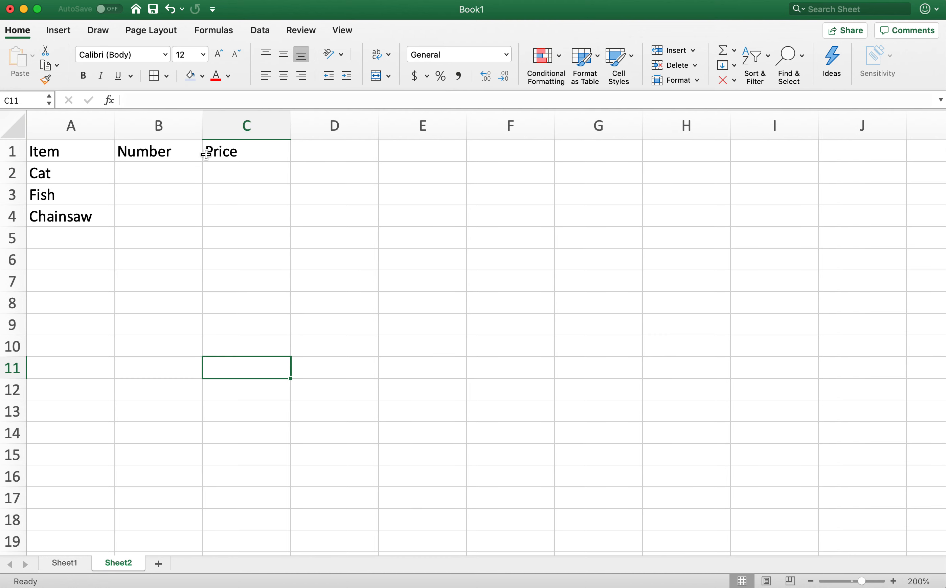
- Clear the three column headers in cells A1 to C1
{"action": "left_click", "coordinate": [73, 157]}
{"action": "left_click", "coordinate": [218, 151], "text": "shift"}
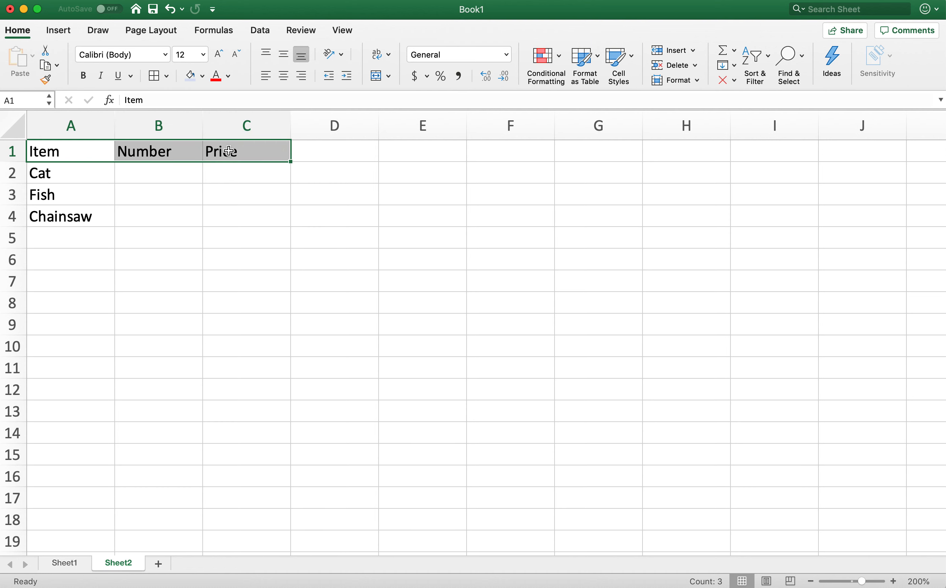
{"action": "key", "text": "Delete"}
{"action": "left_click", "coordinate": [158, 194]}
- Enter the column headers Item, Number, Price and Cost across cells A1 to D1
{"action": "left_click", "coordinate": [100, 150]}
{"action": "type", "text": "Item"}
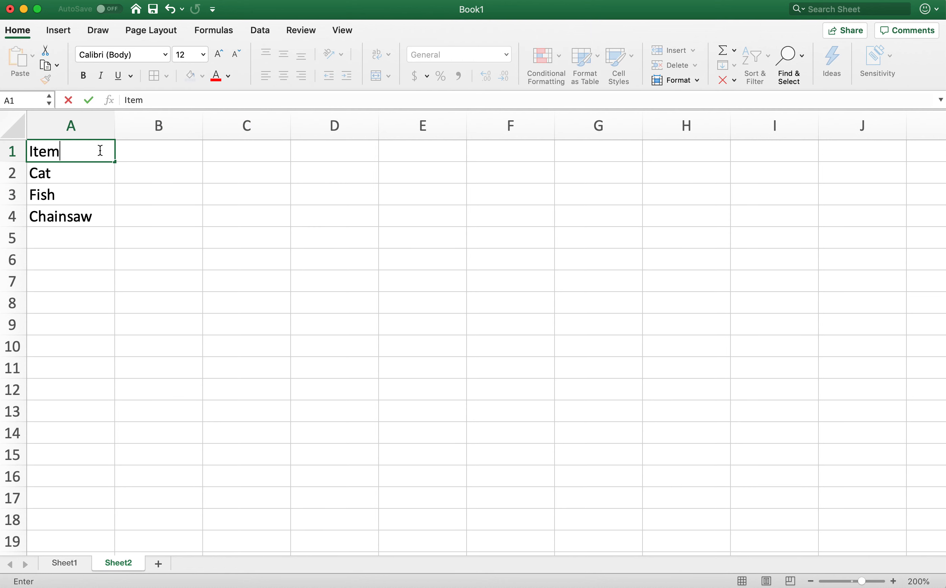
{"action": "key", "text": "Tab"}
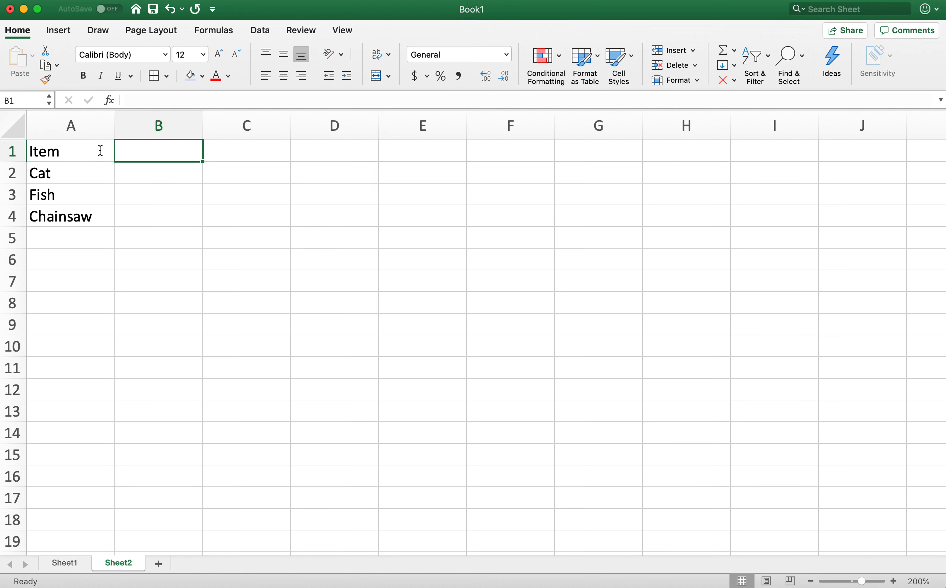
{"action": "type", "text": "Number"}
{"action": "key", "text": "Tab"}
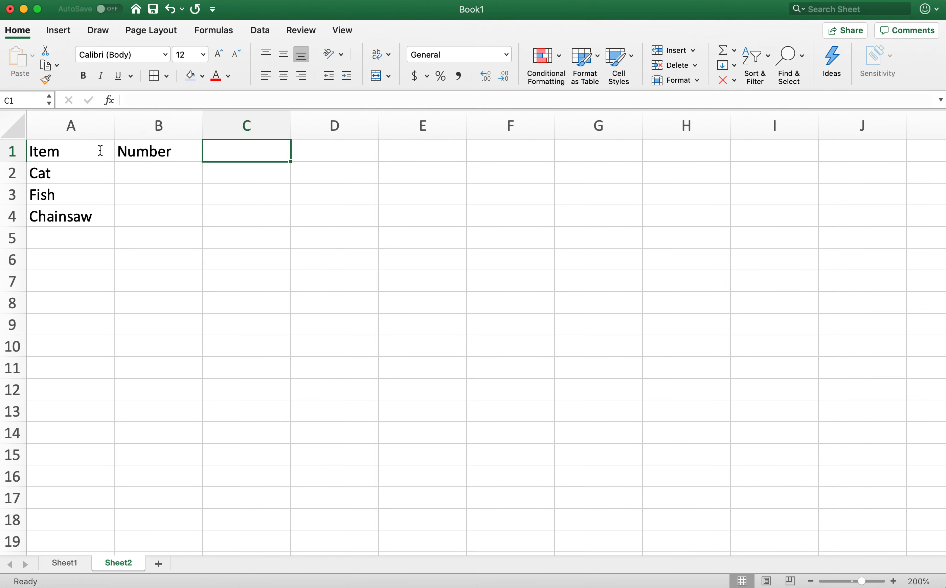
{"action": "type", "text": "Price"}
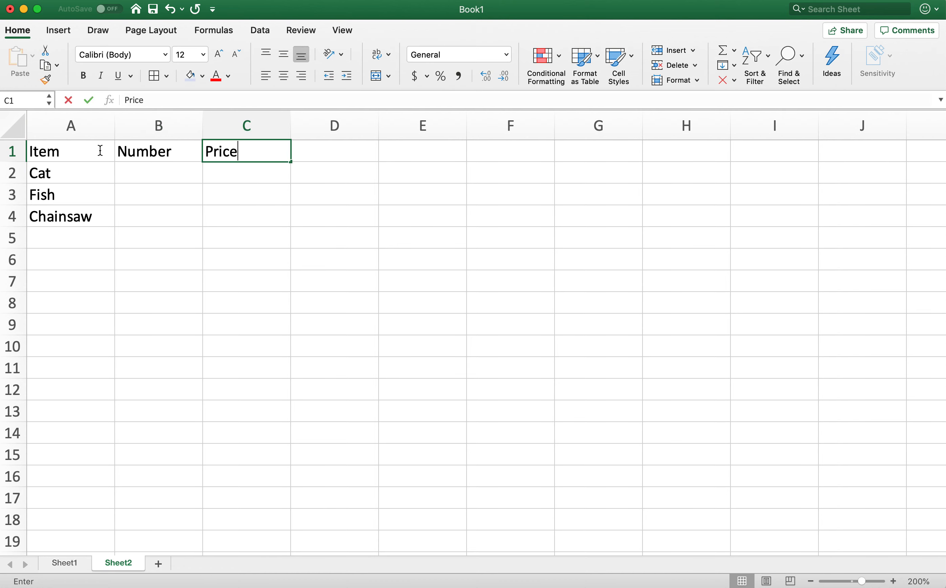
{"action": "key", "text": "Tab"}
{"action": "type", "text": "Cost"}
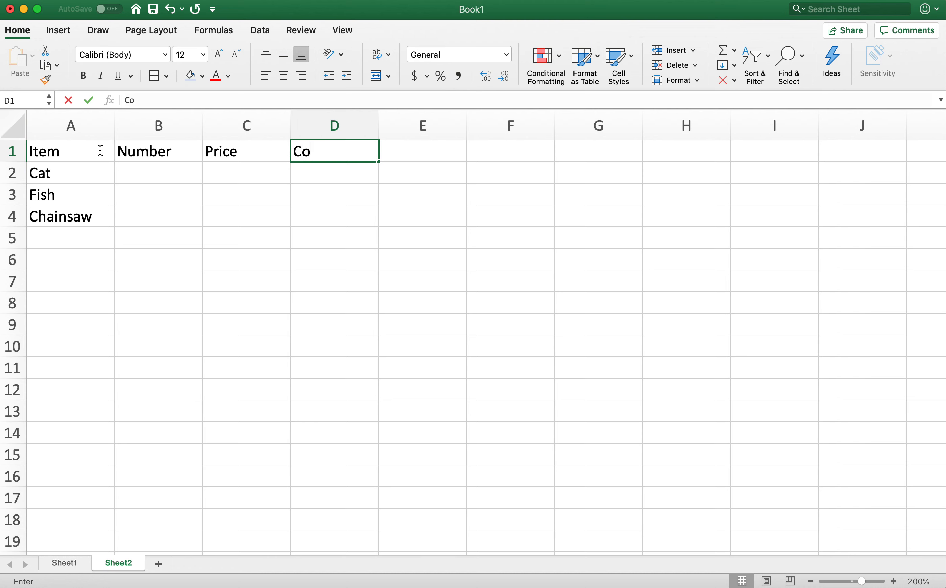
{"action": "key", "text": "Return"}
{"action": "key", "text": "Up"}
{"action": "key", "text": "Right"}
{"action": "key", "text": "Right"}
{"action": "key", "text": "Right"}
{"action": "left_click", "coordinate": [338, 174]}
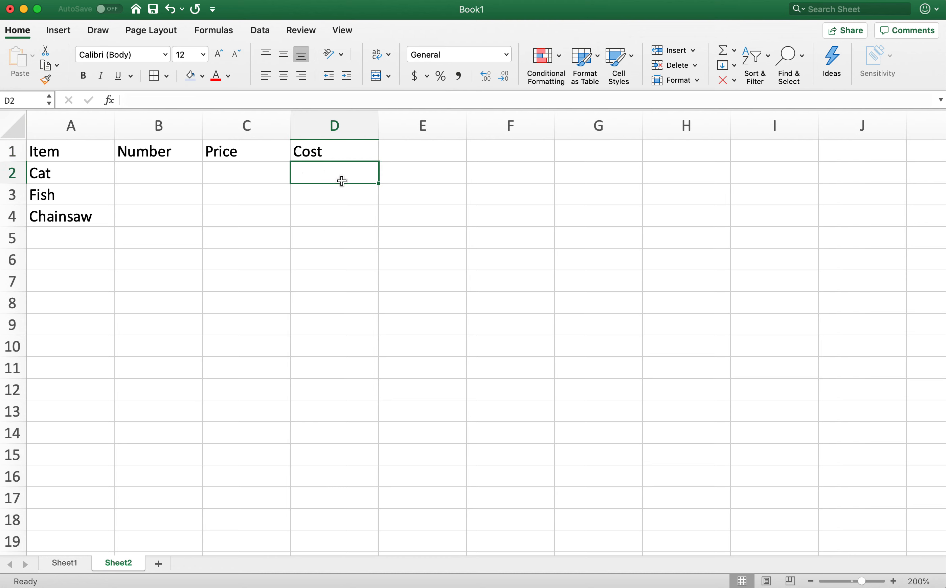
{"action": "left_click", "coordinate": [185, 171]}
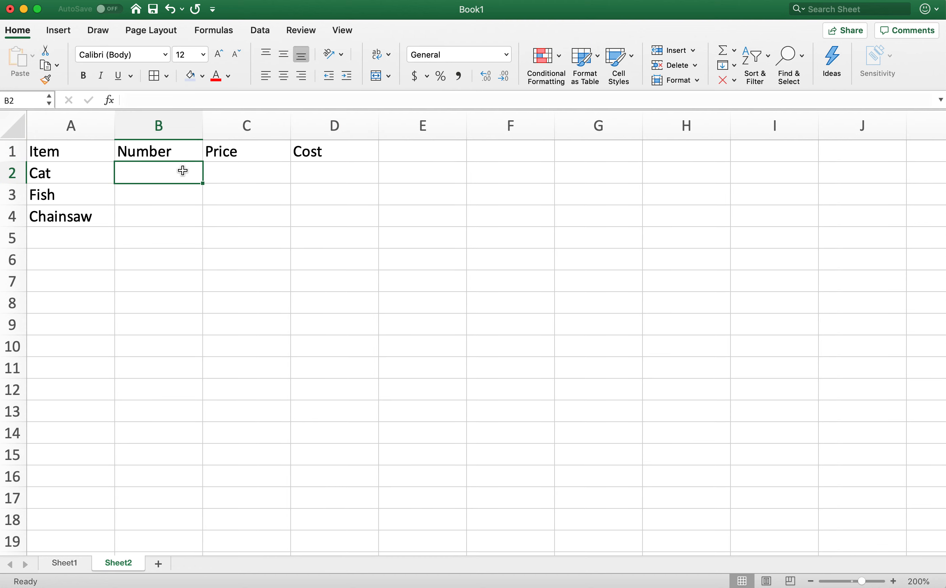
{"action": "left_click", "coordinate": [254, 174]}
{"action": "left_click", "coordinate": [340, 180]}
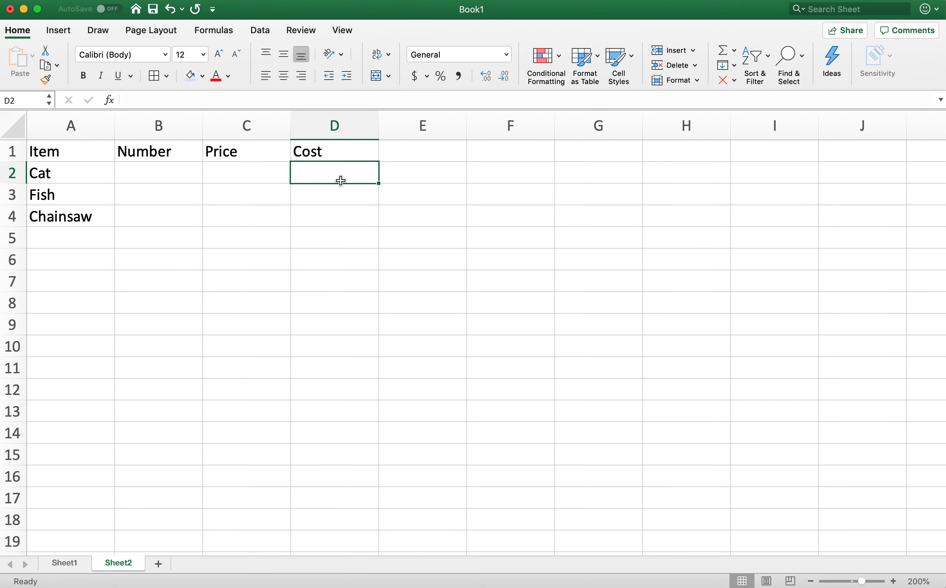
{"action": "left_click", "coordinate": [340, 157]}
{"action": "left_click", "coordinate": [337, 123]}
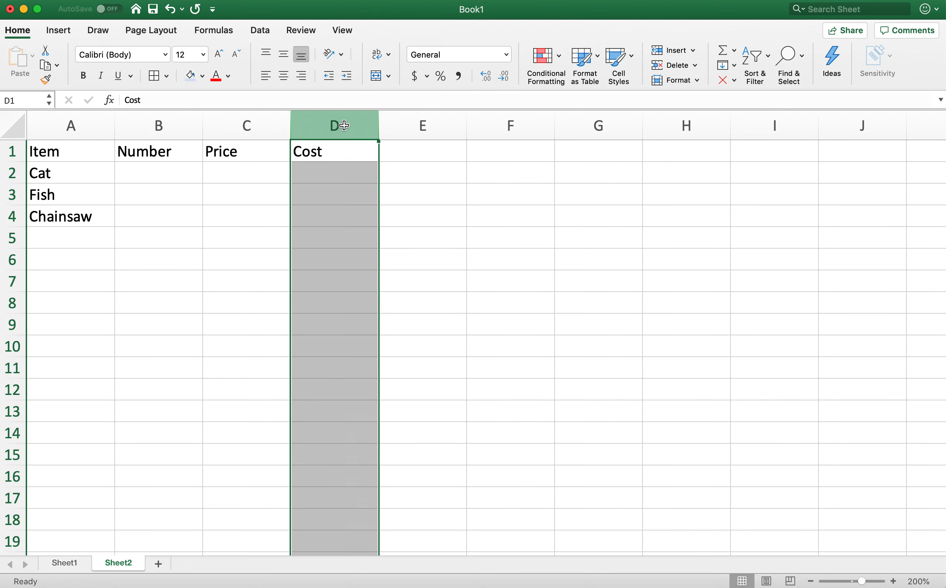
{"action": "left_click", "coordinate": [399, 258]}
{"action": "left_click", "coordinate": [337, 155]}
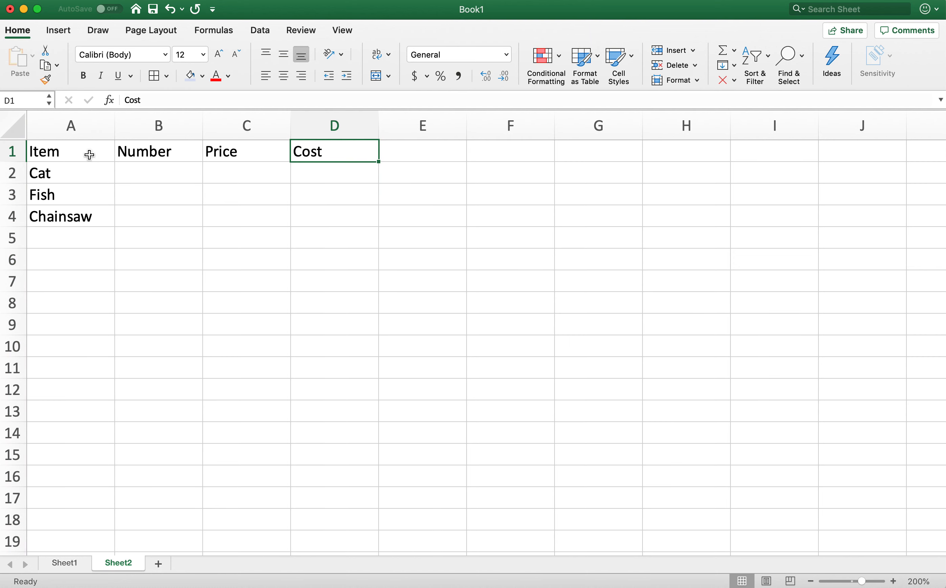
{"action": "left_click", "coordinate": [80, 156], "text": "shift"}
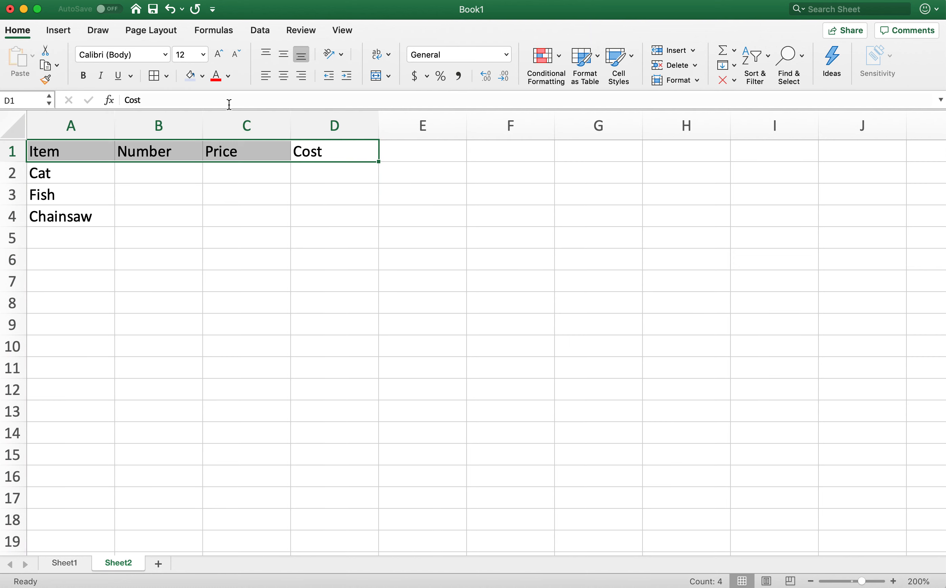
{"action": "left_click", "coordinate": [309, 237]}
{"action": "left_click", "coordinate": [365, 156]}
{"action": "mouse_move", "coordinate": [366, 154]}
{"action": "left_mouse_down"}
{"action": "mouse_move", "coordinate": [424, 189]}
{"action": "mouse_move", "coordinate": [353, 154]}
{"action": "left_mouse_up"}
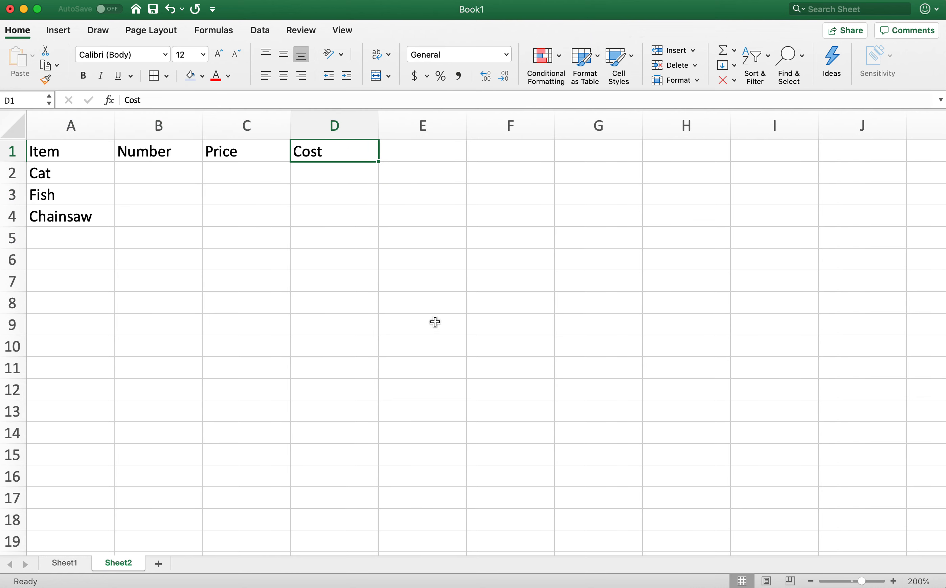
{"action": "left_click", "coordinate": [355, 213]}
- Clear the header in cell D1 and enter Cost there again
{"action": "double_click", "coordinate": [344, 156]}
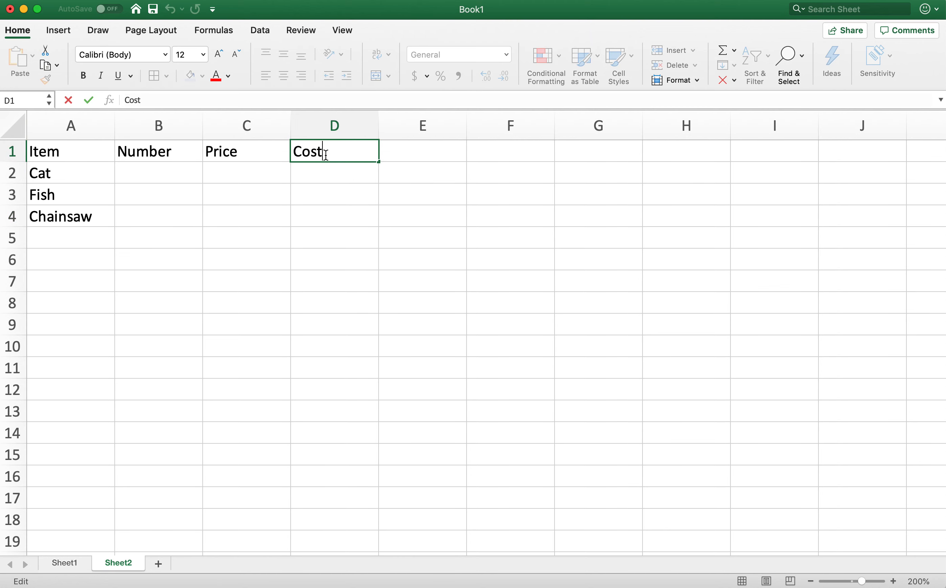
{"action": "key", "text": "Return"}
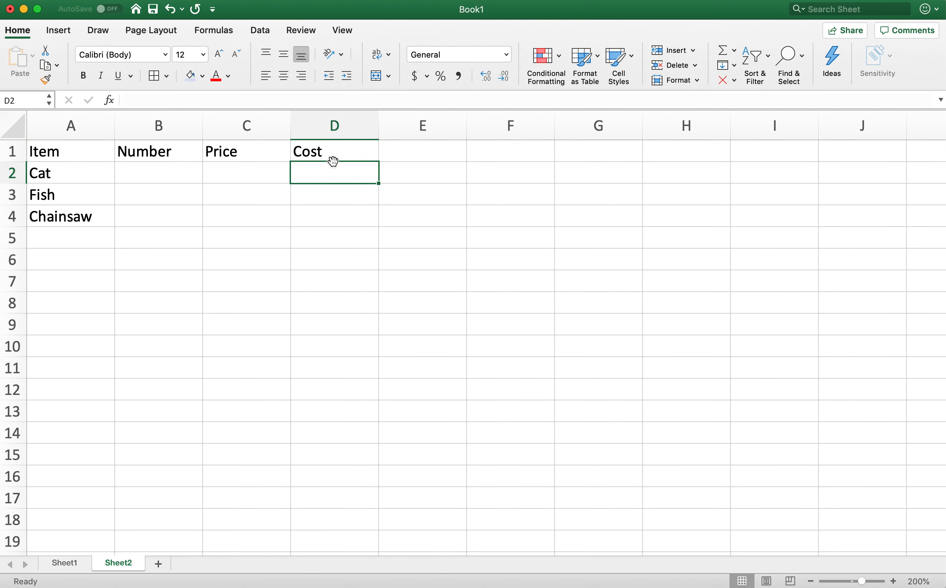
{"action": "left_click", "coordinate": [355, 154]}
{"action": "key", "text": "Delete"}
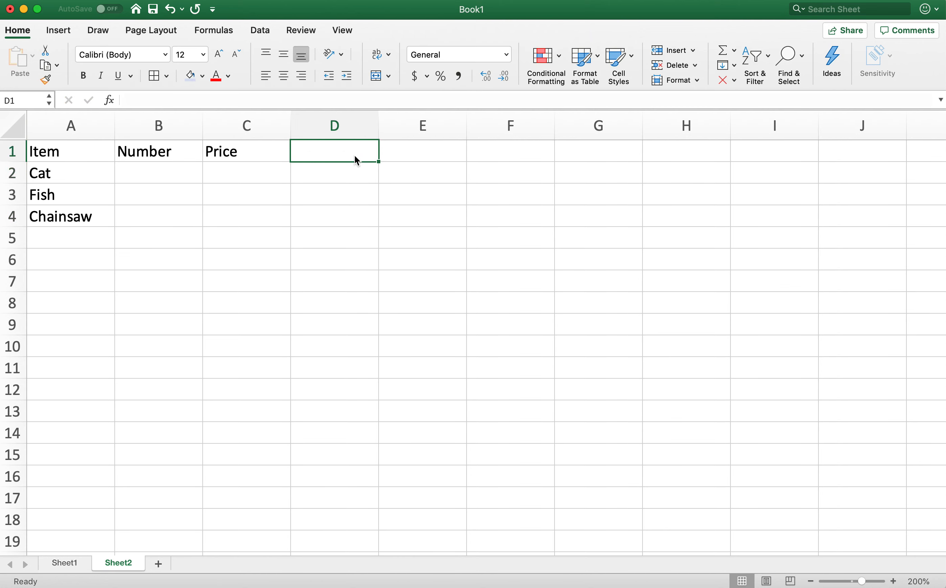
{"action": "key", "text": "Return"}
{"action": "left_click", "coordinate": [344, 156]}
{"action": "type", "text": "Cost"}
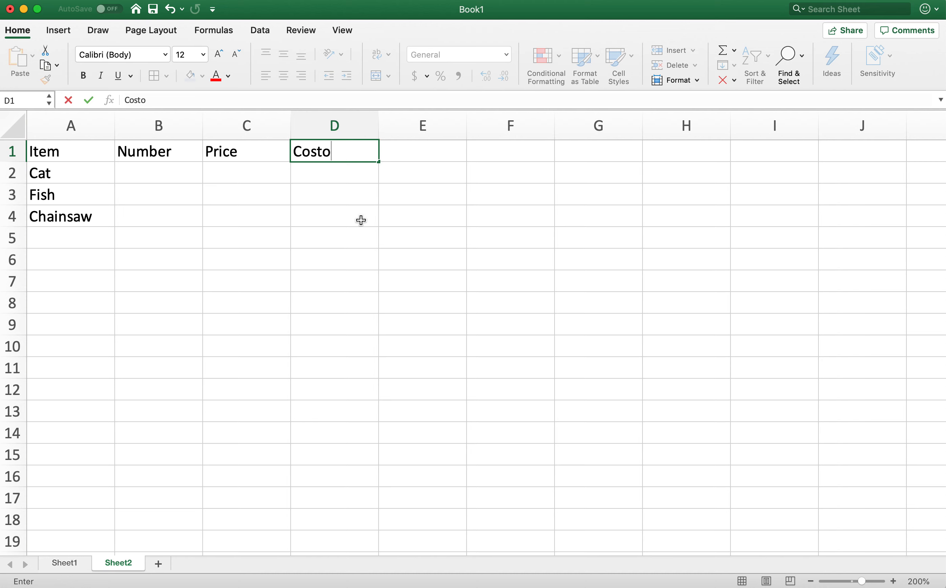
{"action": "left_click", "coordinate": [407, 199]}
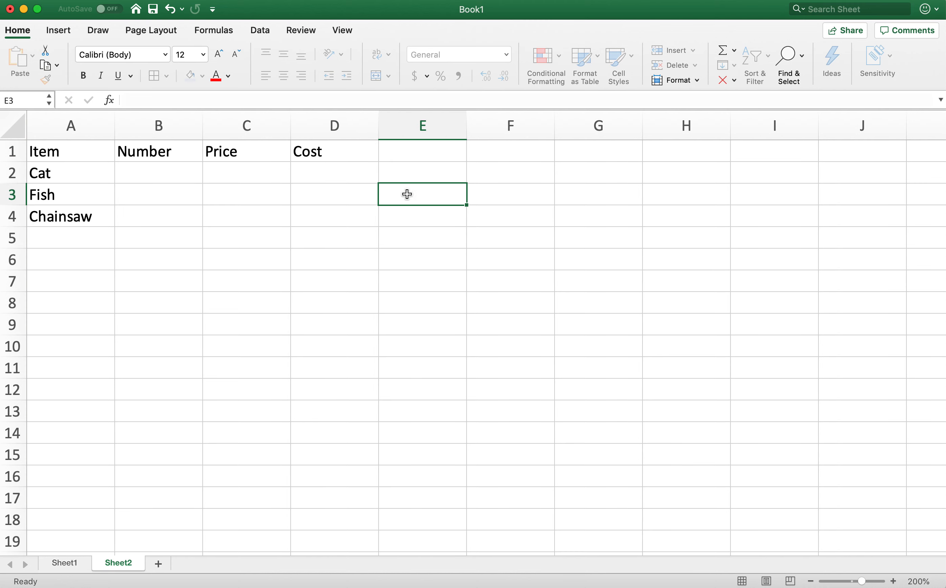
- Make the headers in A1:D1 bold and apply all borders plus a thick box border around them
{"action": "left_click", "coordinate": [253, 267]}
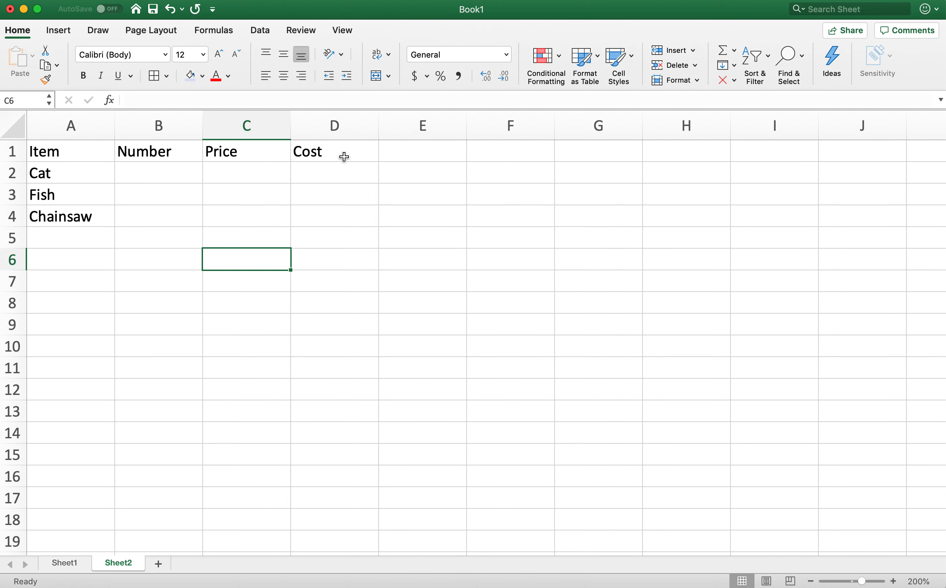
{"action": "left_click_drag", "start_coordinate": [345, 157], "coordinate": [98, 157]}
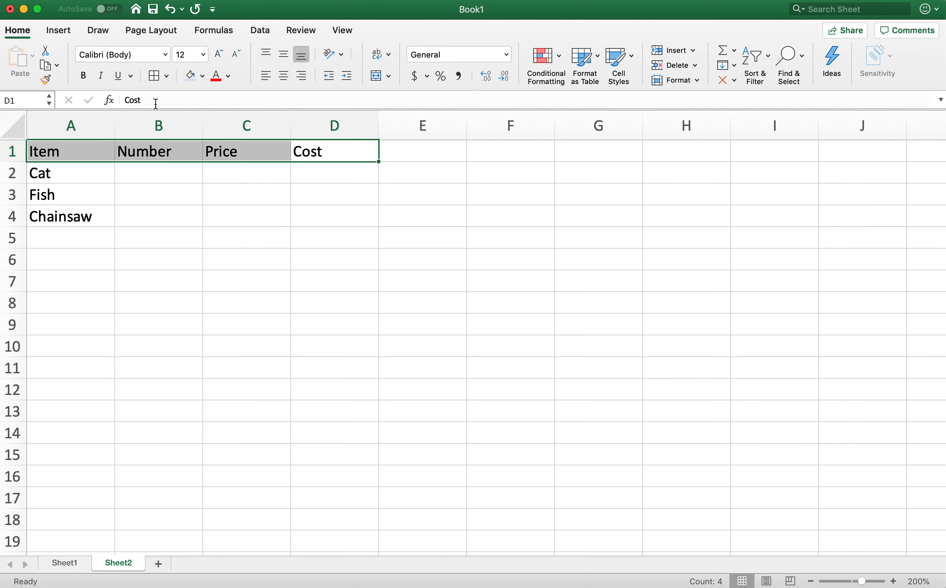
{"action": "left_click", "coordinate": [87, 79]}
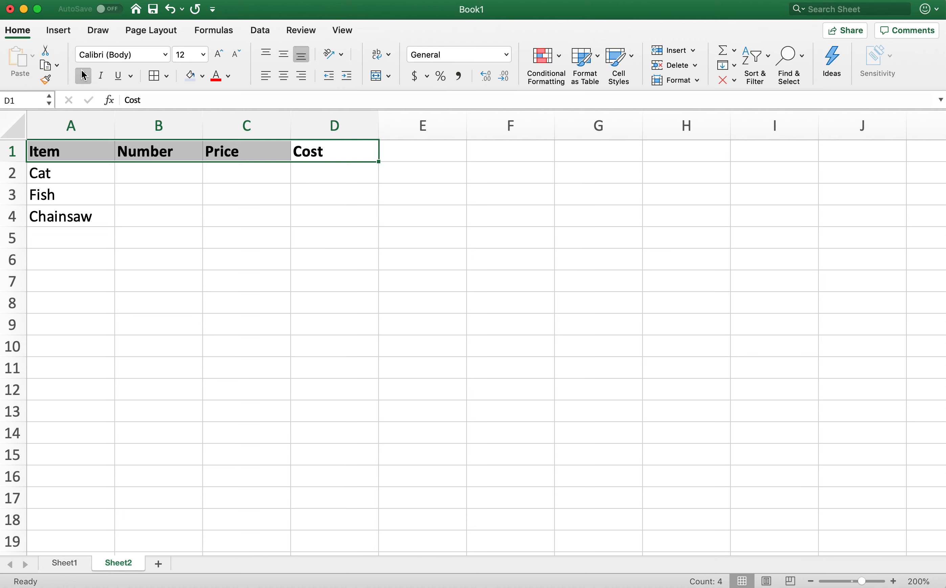
{"action": "left_click", "coordinate": [157, 76]}
{"action": "left_click", "coordinate": [167, 78]}
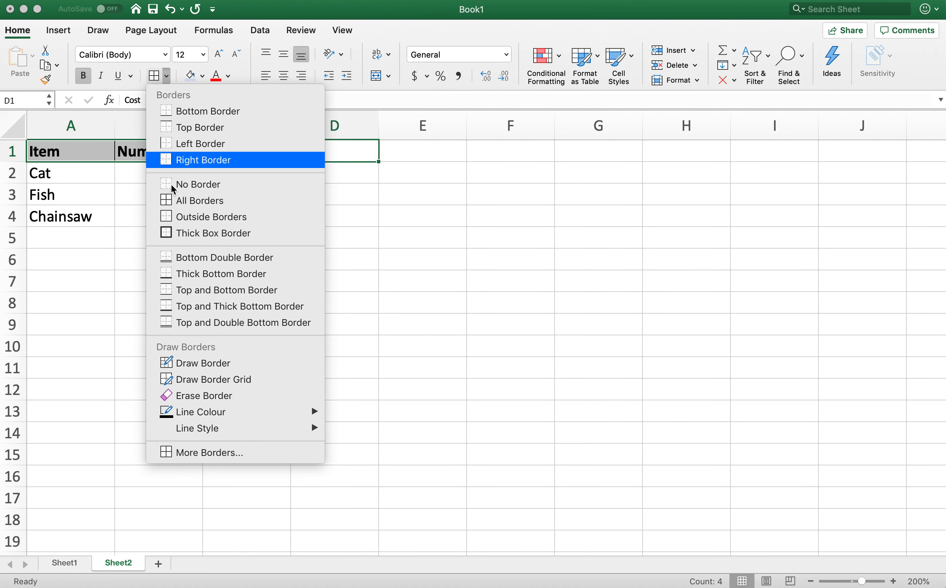
{"action": "left_click", "coordinate": [210, 234]}
- Give the header cells A1:D1 a light blue fill and red text
{"action": "left_click", "coordinate": [192, 76]}
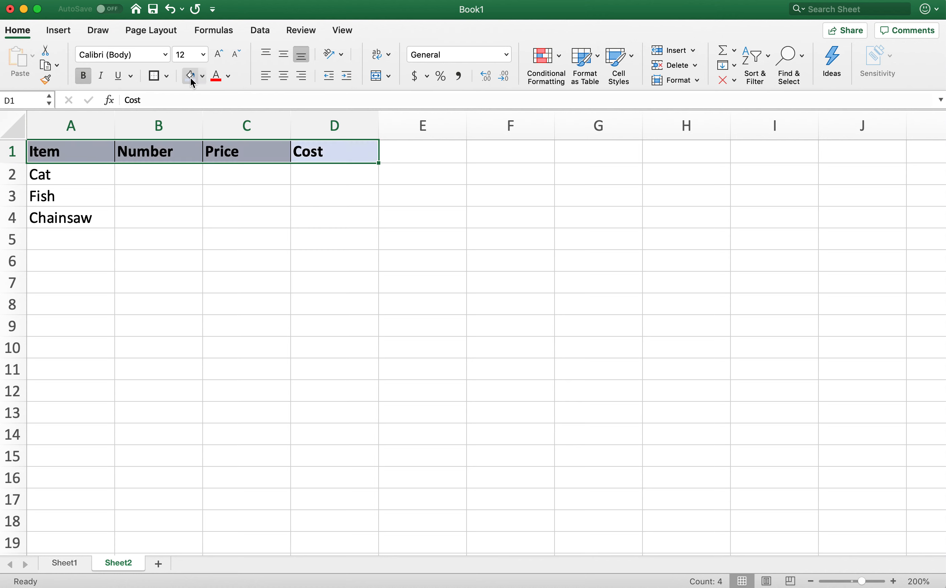
{"action": "left_click", "coordinate": [216, 76]}
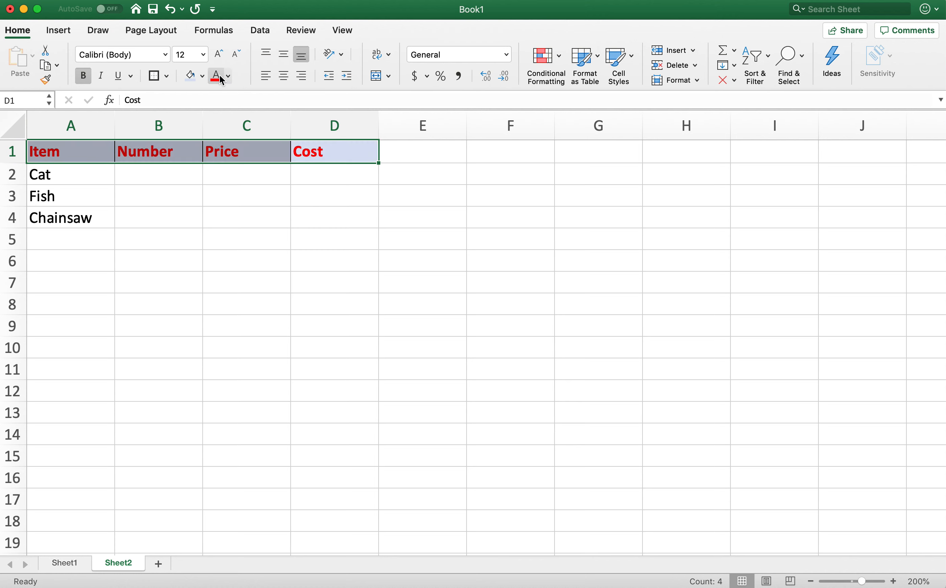
- Undo the red text colour on the header cells A1:D1
{"action": "left_click", "coordinate": [221, 265]}
{"action": "key", "text": "super+z"}
{"action": "left_click", "coordinate": [245, 265]}
{"action": "left_click", "coordinate": [124, 216]}
{"action": "left_click", "coordinate": [174, 176]}
{"action": "left_click", "coordinate": [106, 215]}
{"action": "left_click", "coordinate": [101, 241]}
{"action": "left_click", "coordinate": [181, 246]}
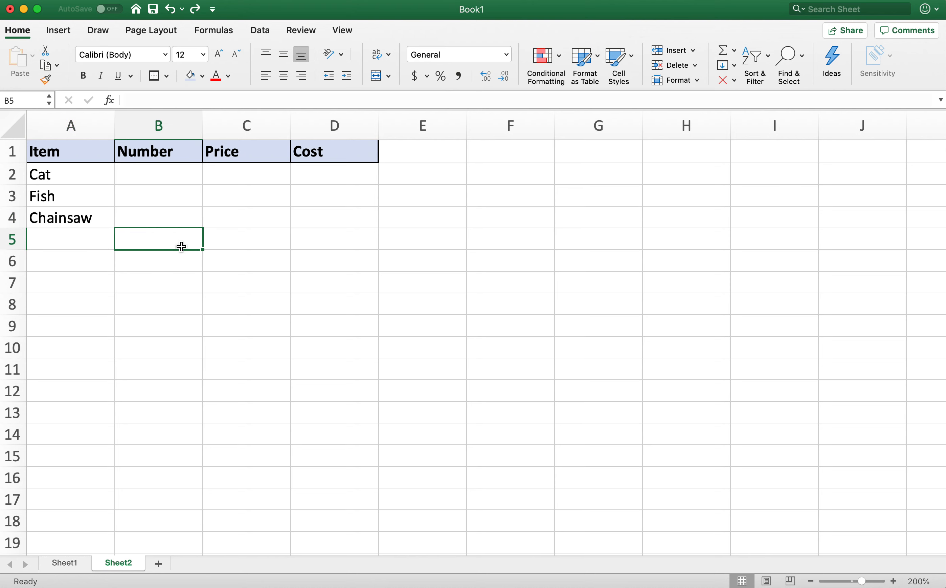
- Enter the prices 25, 6.79 and 86.99 for Cat, Fish and Chainsaw in cells C2 to C4
{"action": "left_click", "coordinate": [169, 173]}
{"action": "left_click", "coordinate": [253, 183]}
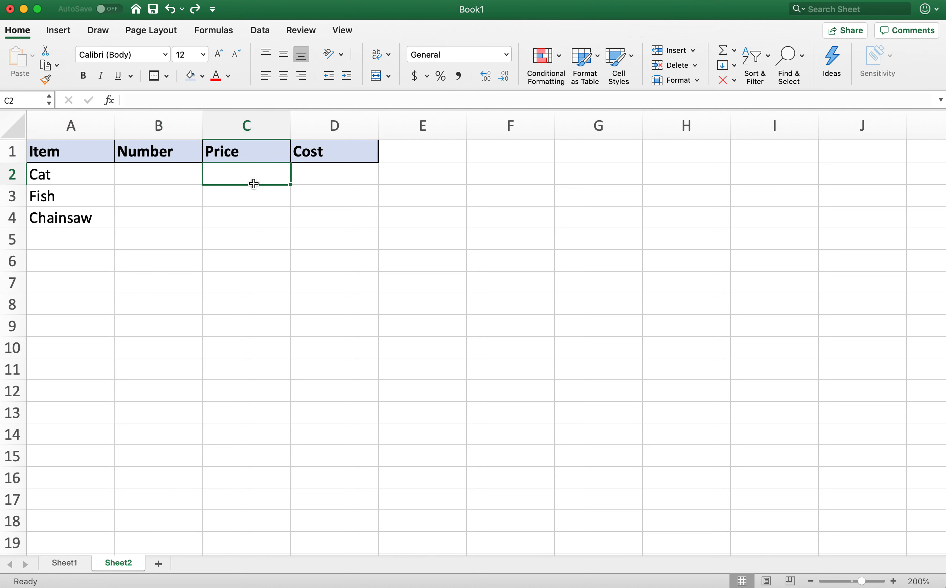
{"action": "type", "text": "25"}
{"action": "key", "text": "Return"}
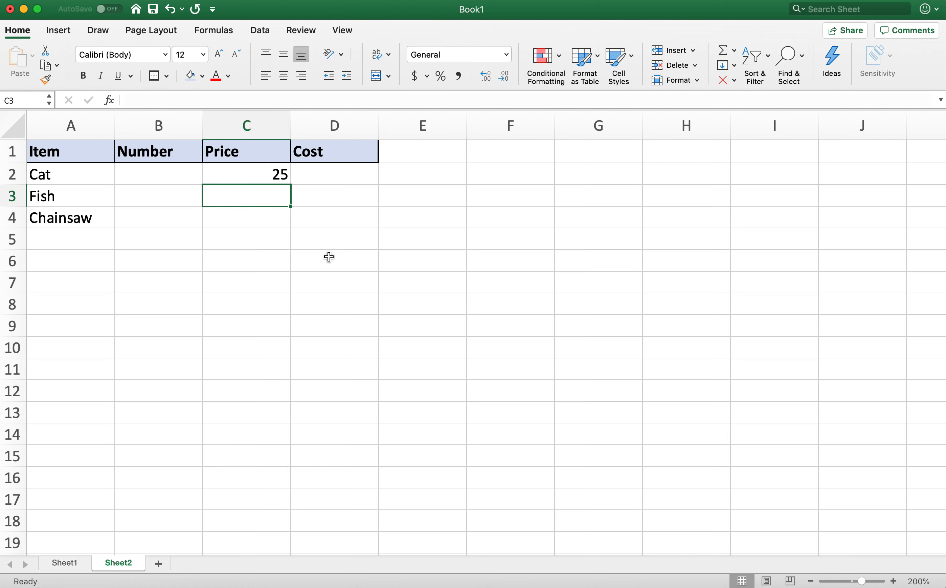
{"action": "type", "text": "6.79"}
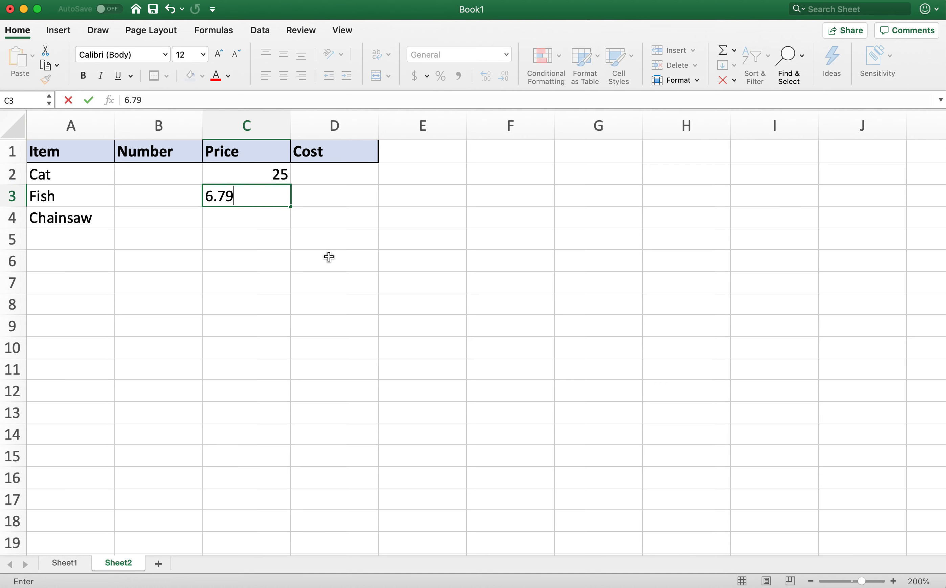
{"action": "key", "text": "Return"}
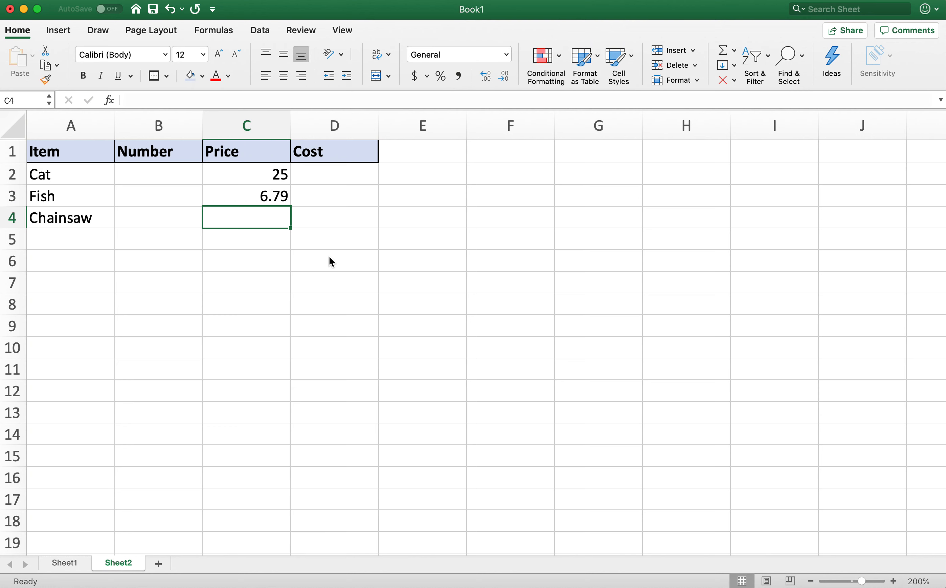
{"action": "type", "text": "86"}
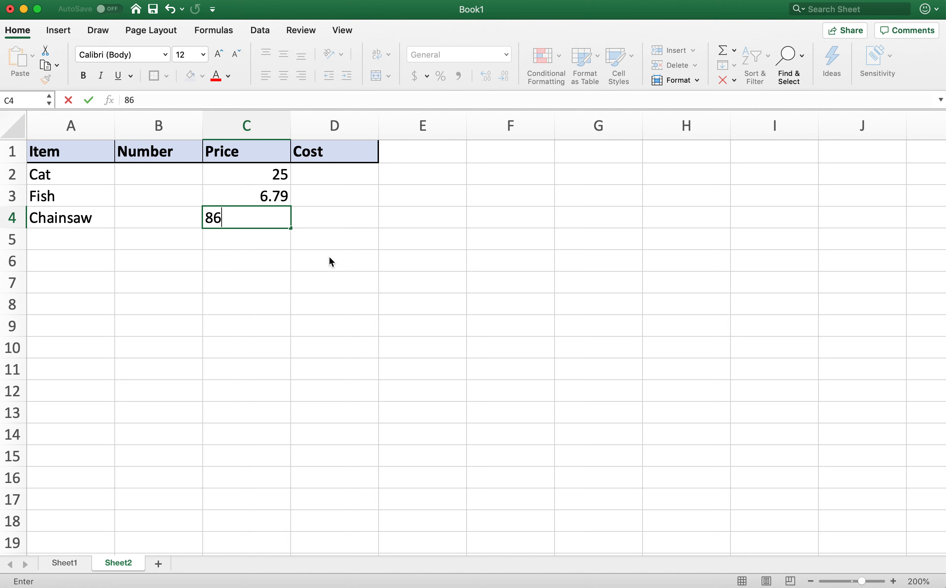
{"action": "type", "text": ".99"}
{"action": "key", "text": "Return"}
{"action": "left_click", "coordinate": [370, 241]}
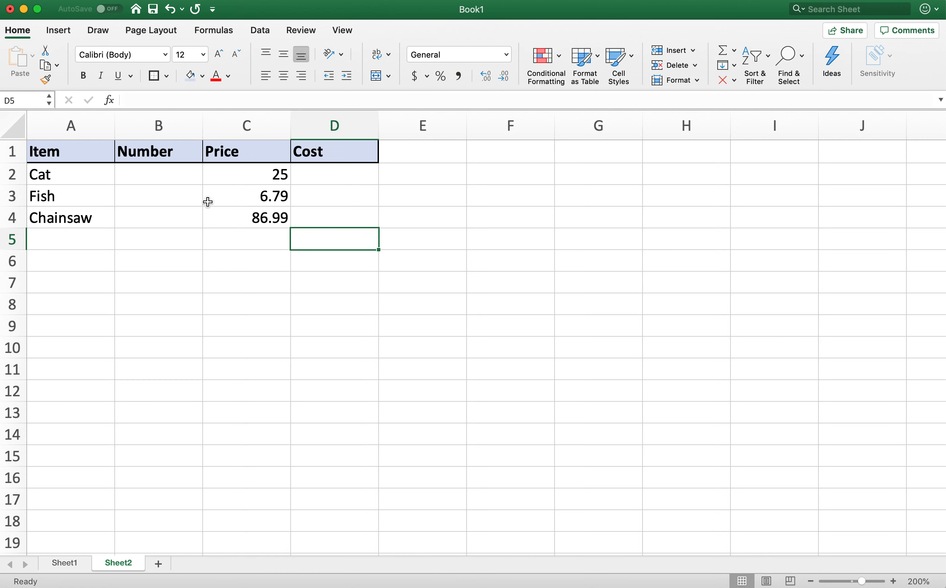
- Enter the quantities 5, 2 and 1 in the Number column, cells B2 to B4
{"action": "left_click", "coordinate": [180, 178]}
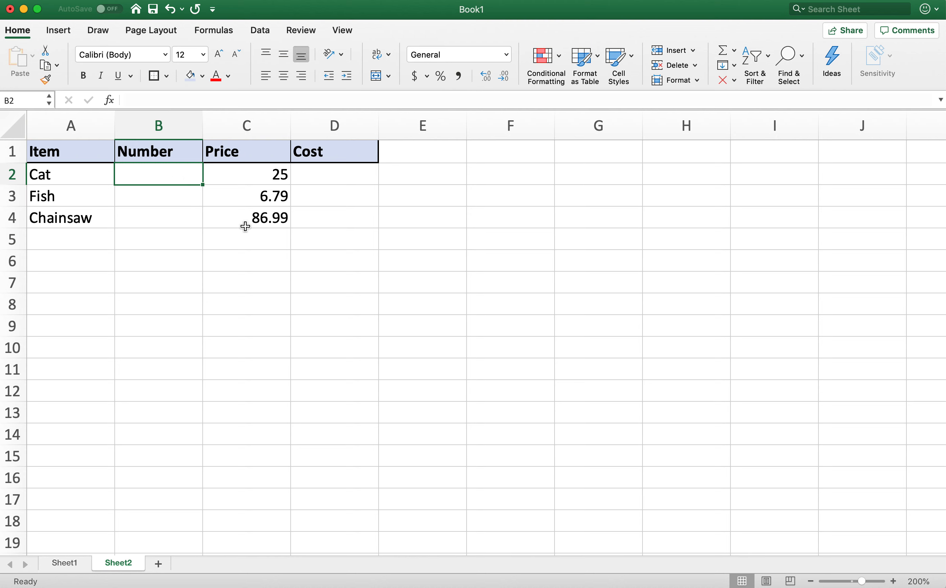
{"action": "type", "text": "5"}
{"action": "key", "text": "Return"}
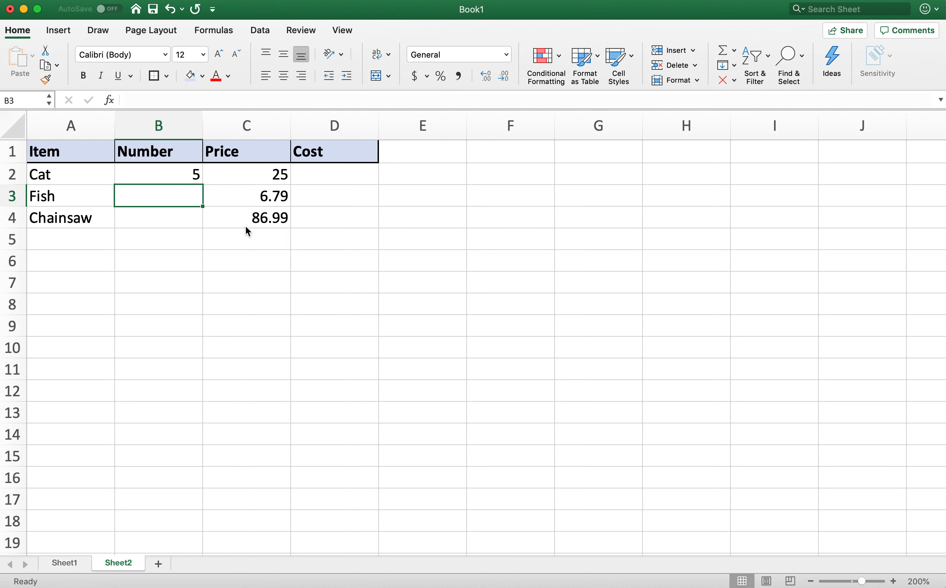
{"action": "type", "text": "2"}
{"action": "key", "text": "Return"}
{"action": "type", "text": "1"}
{"action": "key", "text": "Return"}
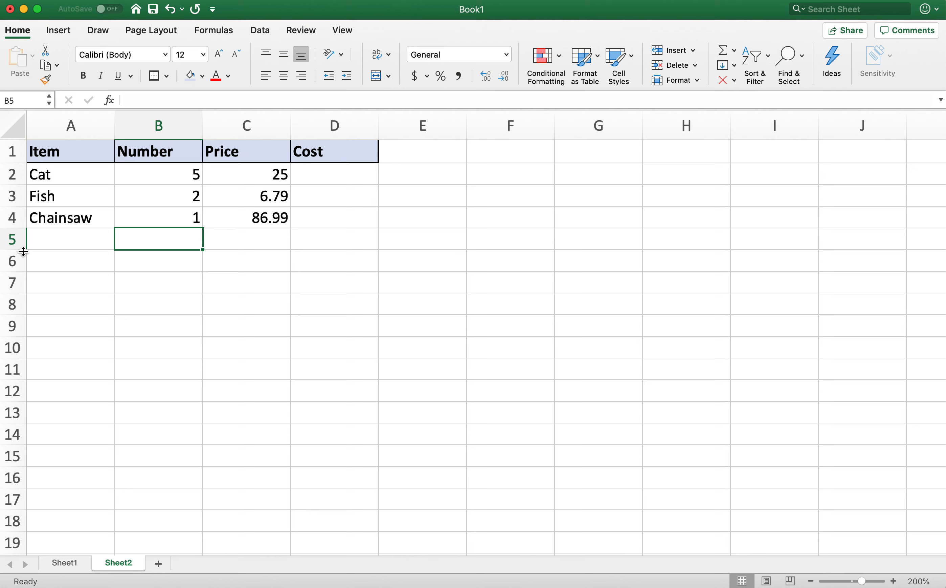
- Enter the label Total in cell C5, below the prices
{"action": "left_click", "coordinate": [96, 243]}
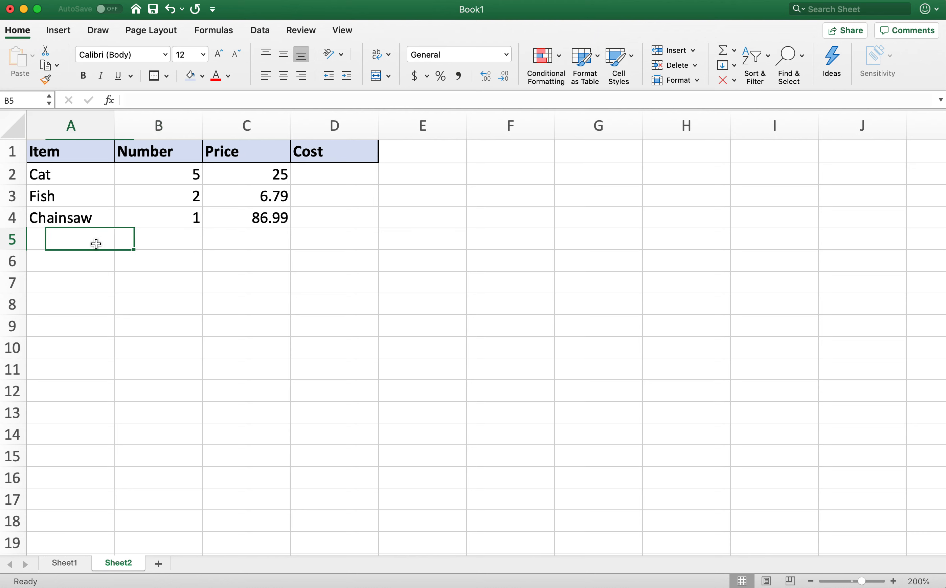
{"action": "left_click", "coordinate": [264, 242]}
{"action": "type", "text": "Total"}
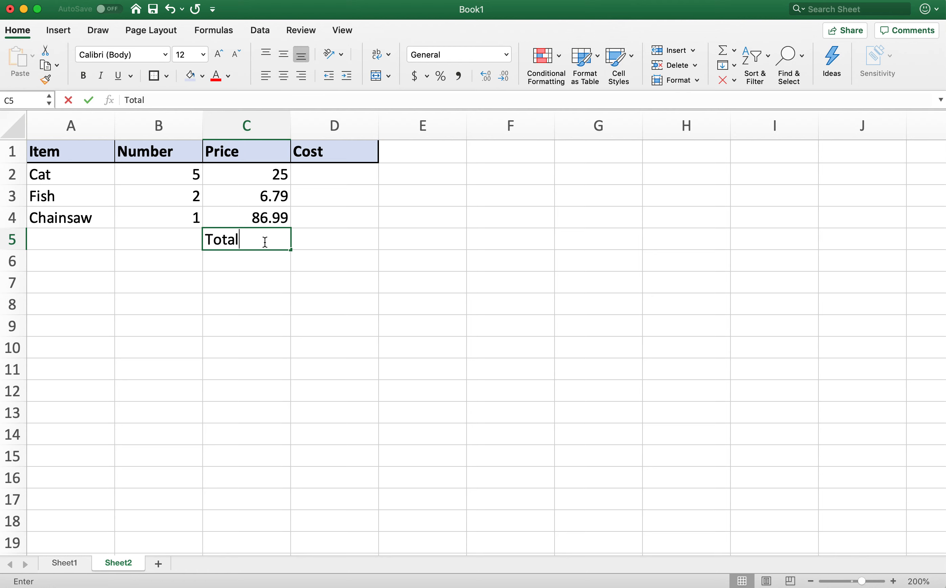
{"action": "key", "text": "Return"}
{"action": "key", "text": "Up"}
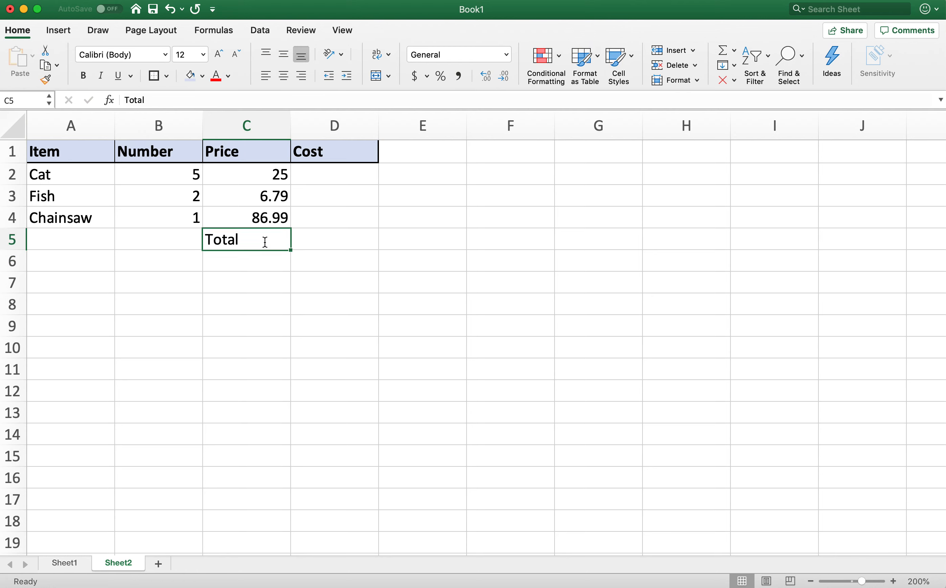
- Format the Total label in C5 like the headers, with light blue fill, bold text and a thick box border
{"action": "left_click", "coordinate": [188, 81]}
{"action": "left_click", "coordinate": [84, 76]}
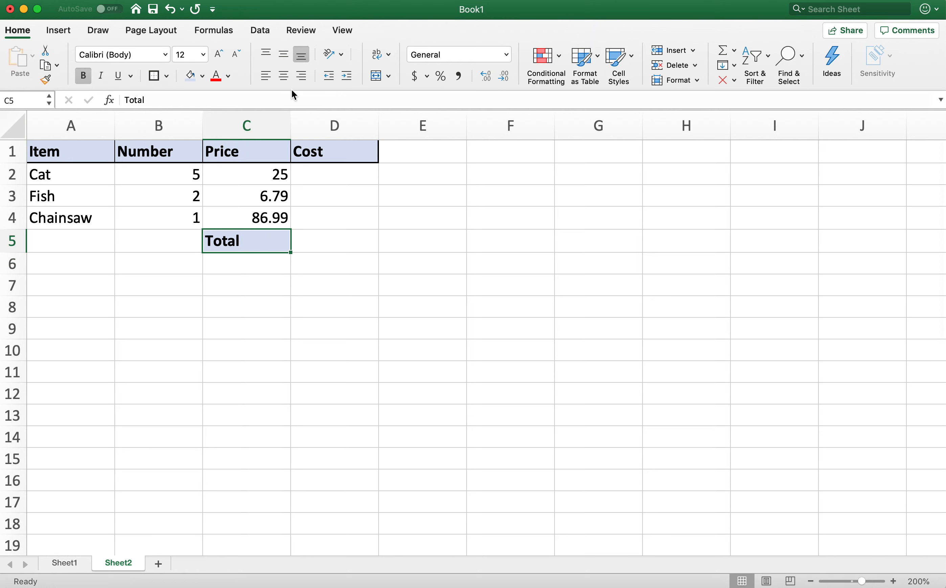
{"action": "left_click", "coordinate": [271, 277]}
- Center the headers in A1:D1 horizontally and vertically and make row 1 taller
{"action": "left_click_drag", "start_coordinate": [74, 157], "coordinate": [320, 155]}
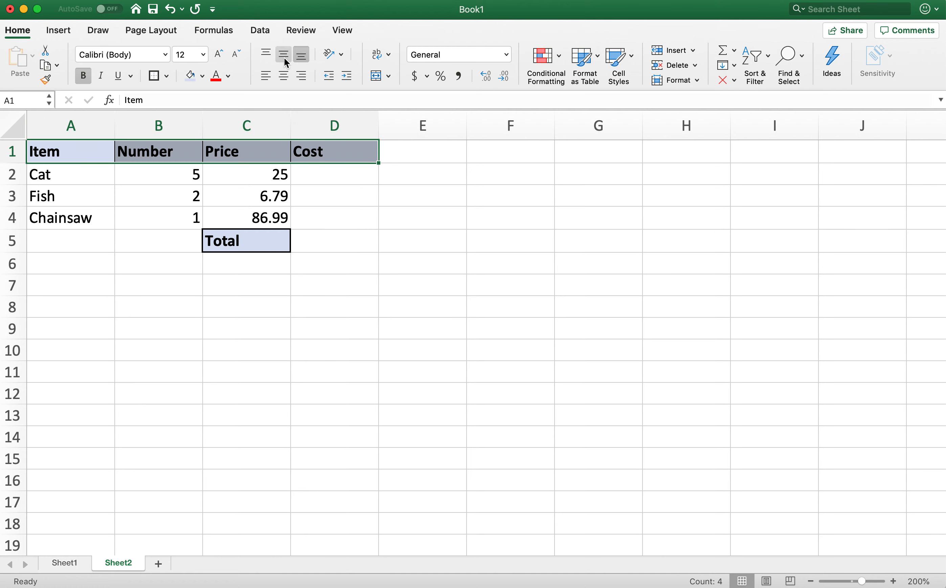
{"action": "left_click", "coordinate": [284, 78]}
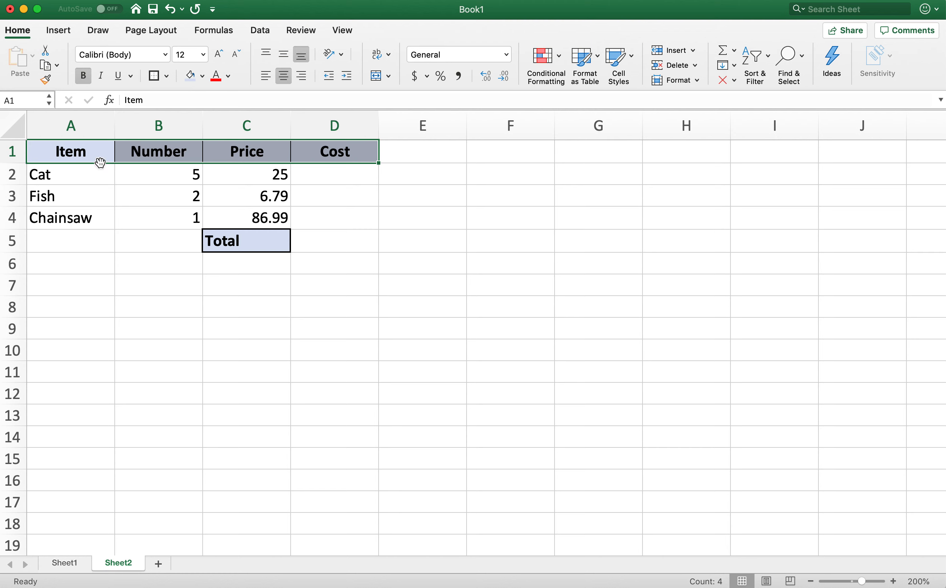
{"action": "left_click_drag", "start_coordinate": [16, 163], "coordinate": [15, 178]}
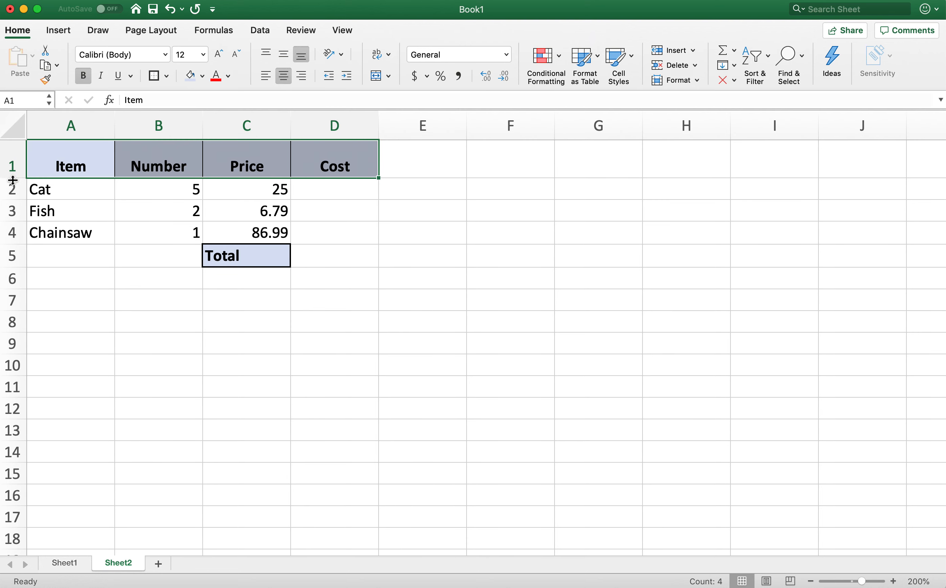
{"action": "left_click_drag", "start_coordinate": [15, 178], "coordinate": [14, 174]}
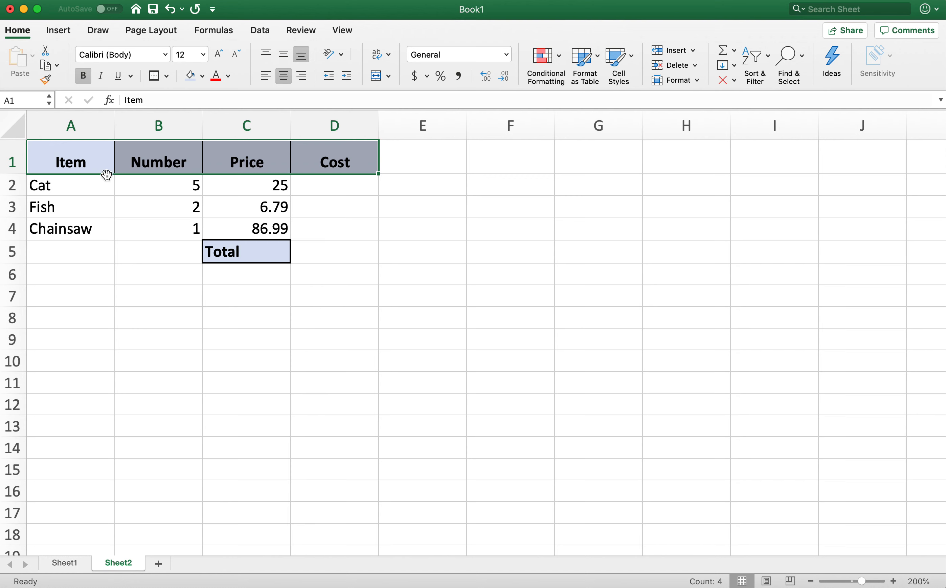
{"action": "left_click", "coordinate": [284, 54]}
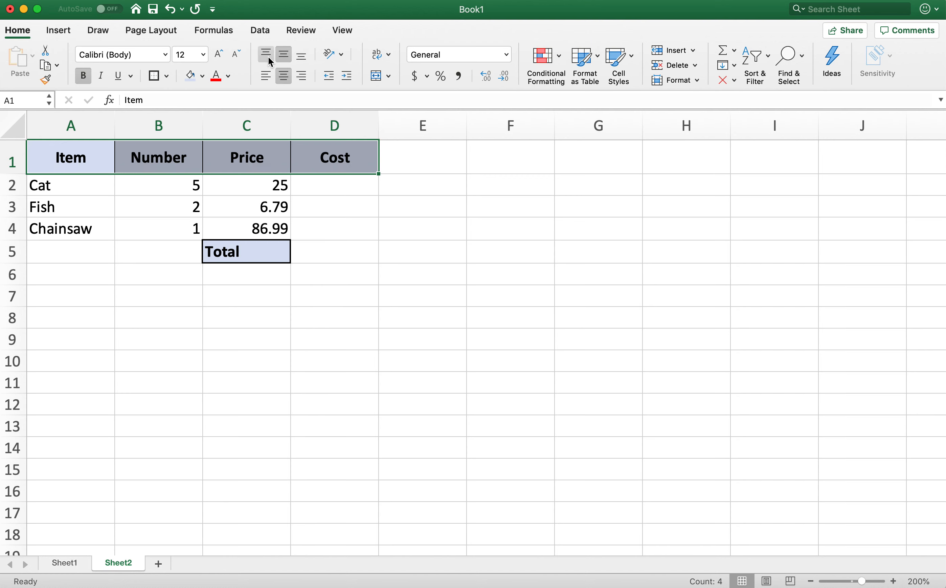
{"action": "left_click", "coordinate": [268, 295]}
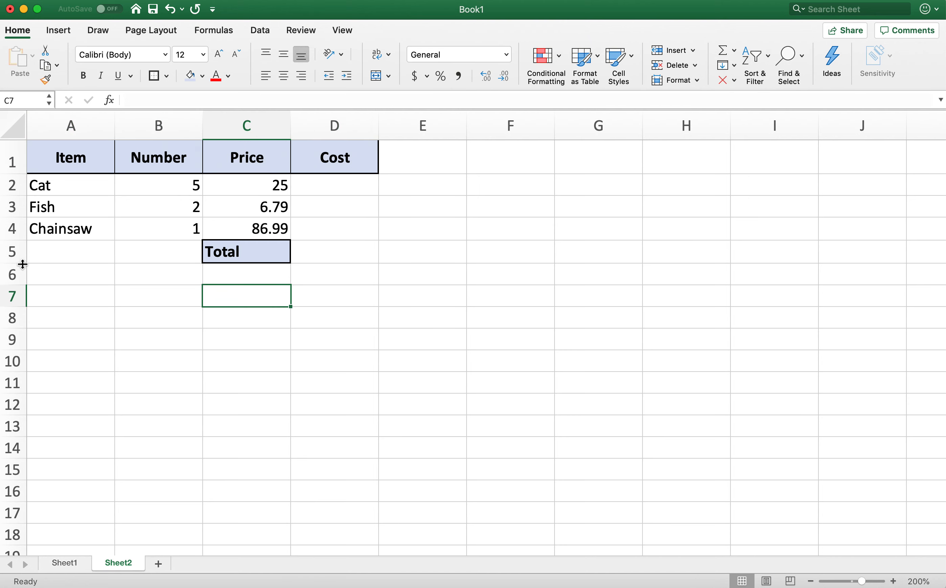
- Make row 5 taller and center the Total label in C5 horizontally and vertically
{"action": "left_click_drag", "start_coordinate": [11, 263], "coordinate": [11, 272]}
{"action": "left_click", "coordinate": [252, 253]}
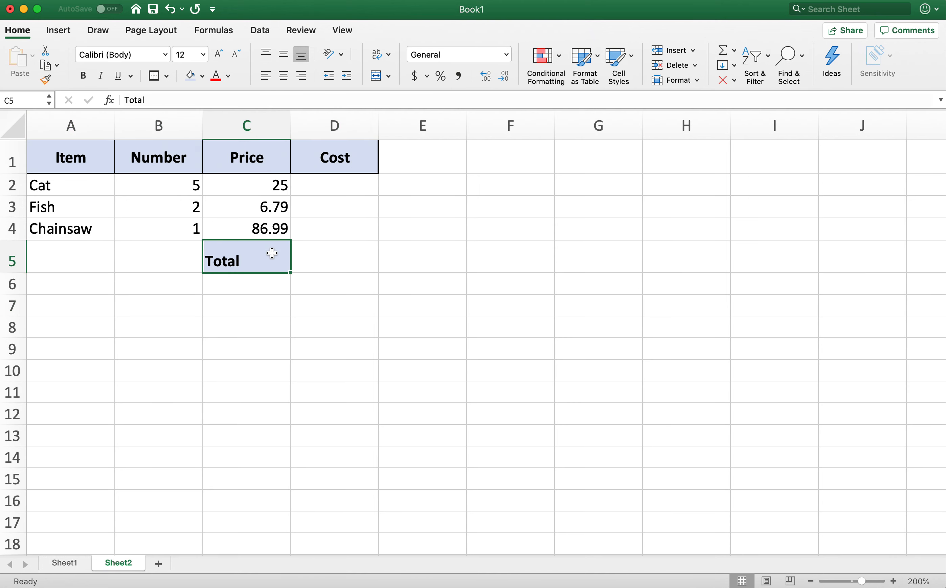
{"action": "left_click", "coordinate": [284, 76]}
{"action": "left_click", "coordinate": [283, 56]}
{"action": "left_click", "coordinate": [327, 353]}
- Give the empty cell D5 beside Total the light blue fill and a thick box border
{"action": "left_click", "coordinate": [311, 265]}
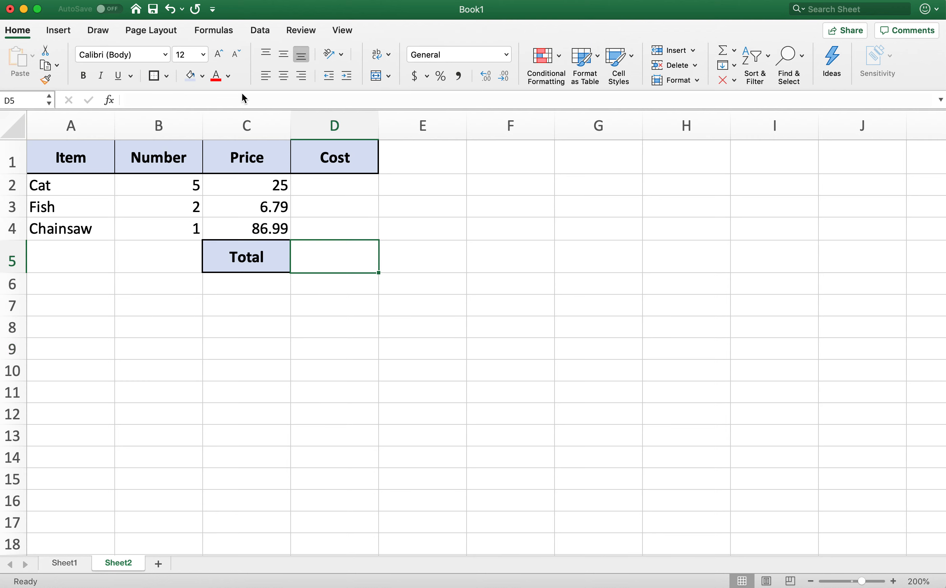
{"action": "left_click", "coordinate": [191, 75]}
{"action": "left_click", "coordinate": [155, 76]}
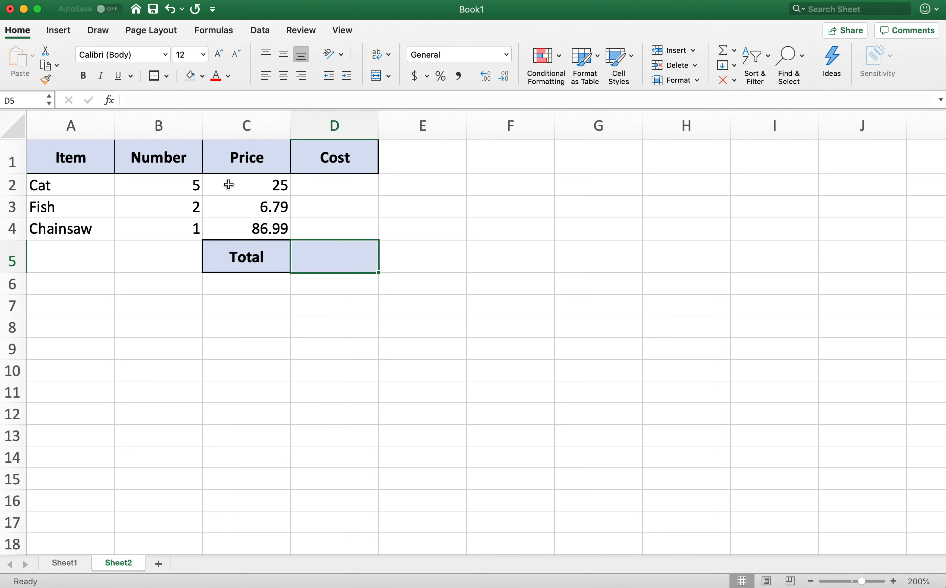
{"action": "left_click", "coordinate": [271, 304]}
{"action": "left_click", "coordinate": [336, 254]}
{"action": "left_click", "coordinate": [285, 309]}
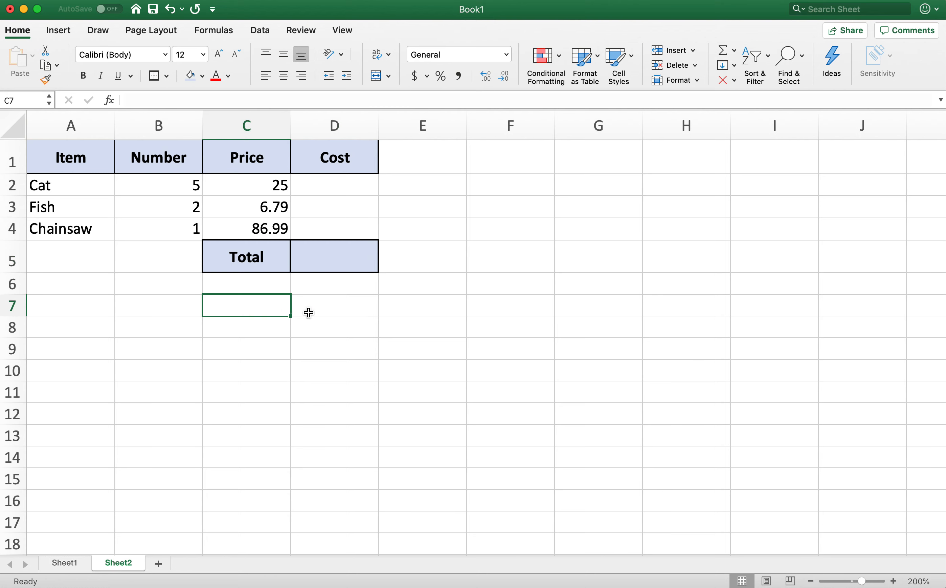
{"action": "left_click", "coordinate": [330, 184]}
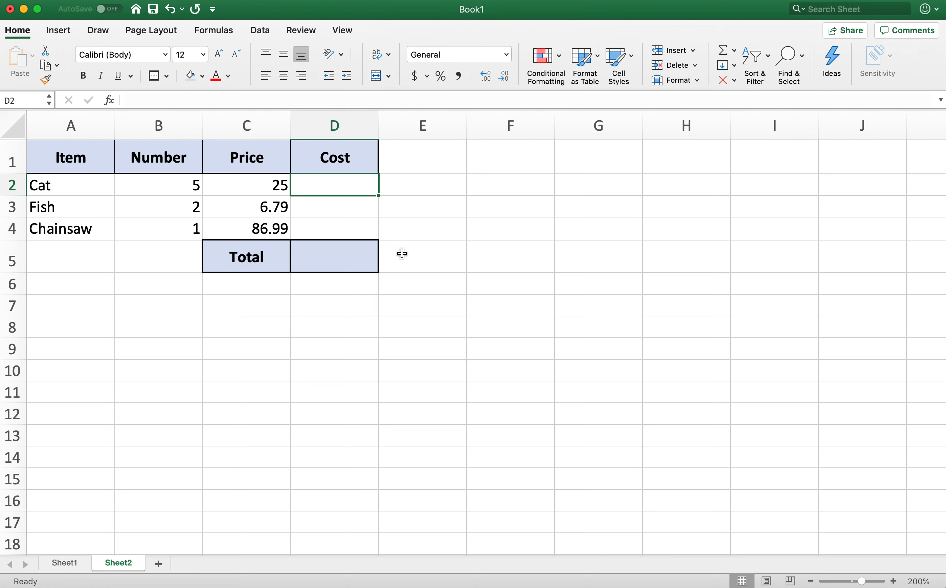
{"action": "left_click", "coordinate": [376, 297]}
{"action": "left_click", "coordinate": [241, 155]}
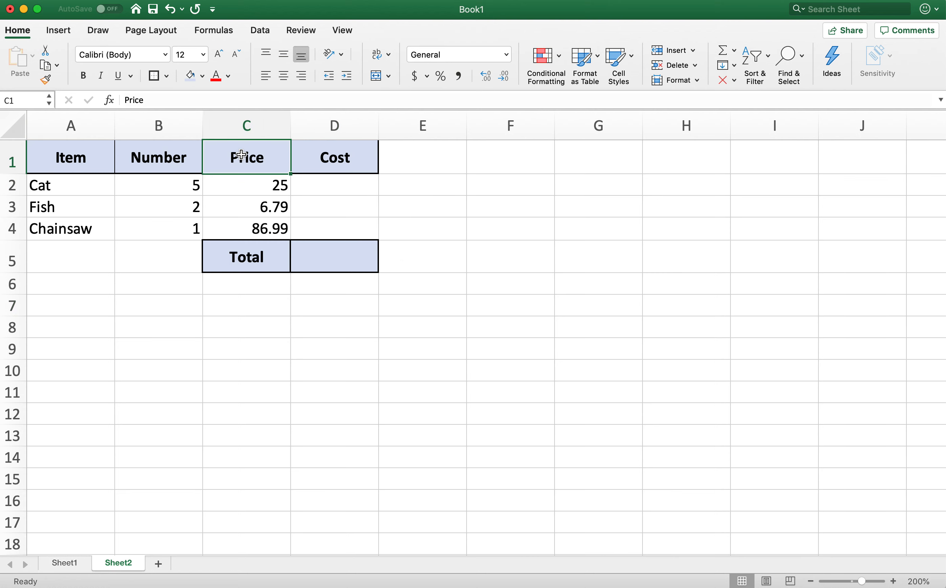
{"action": "left_click", "coordinate": [77, 155]}
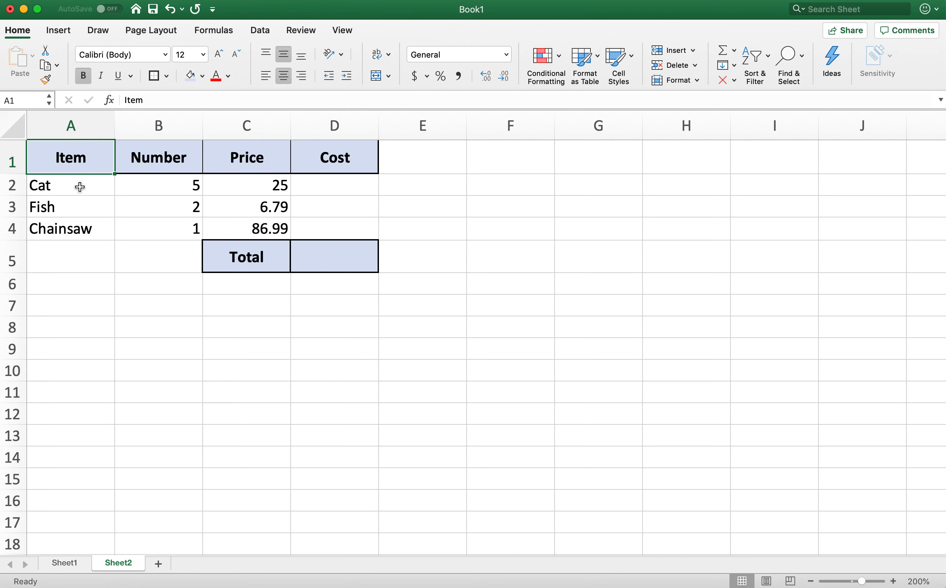
{"action": "left_click_drag", "start_coordinate": [80, 187], "coordinate": [81, 507]}
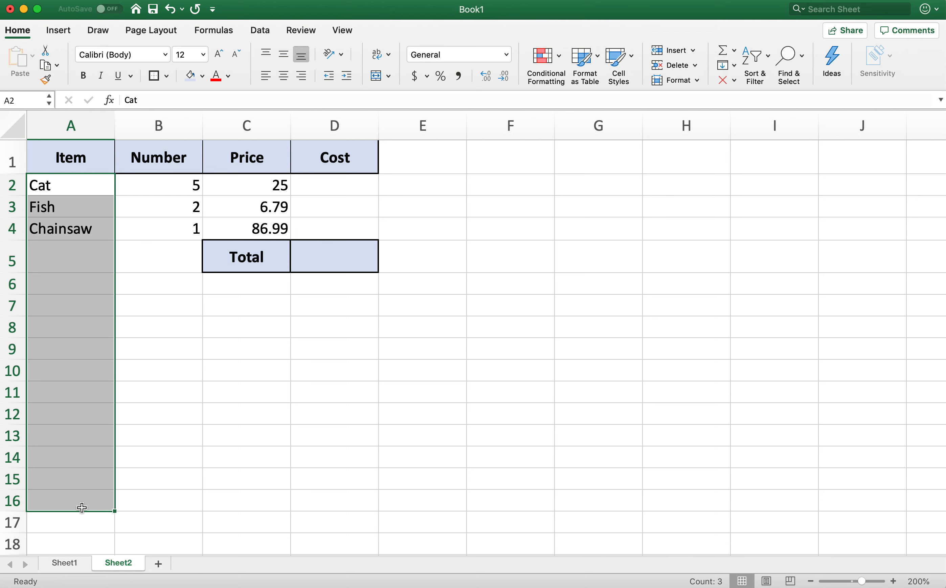
{"action": "left_click", "coordinate": [315, 415]}
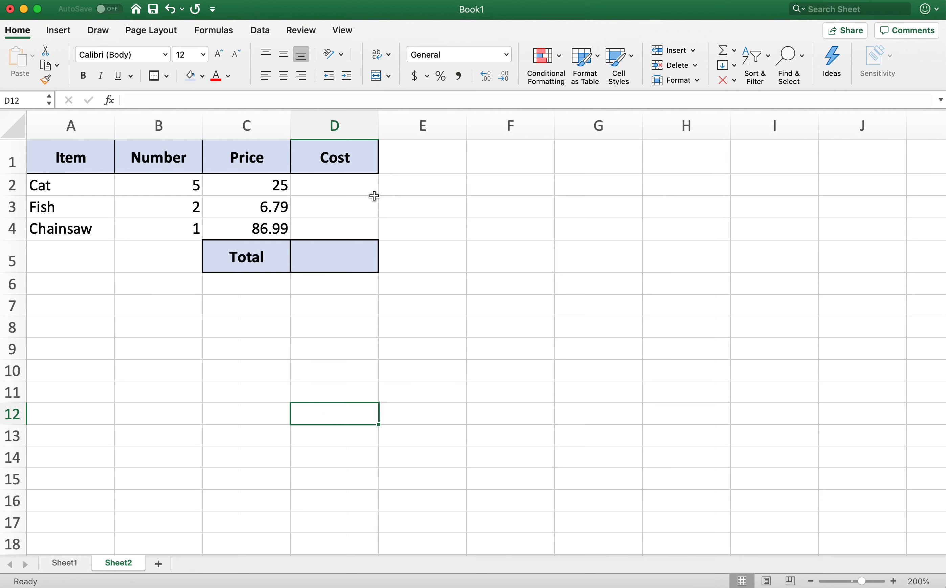
{"action": "left_click_drag", "start_coordinate": [165, 182], "coordinate": [262, 223]}
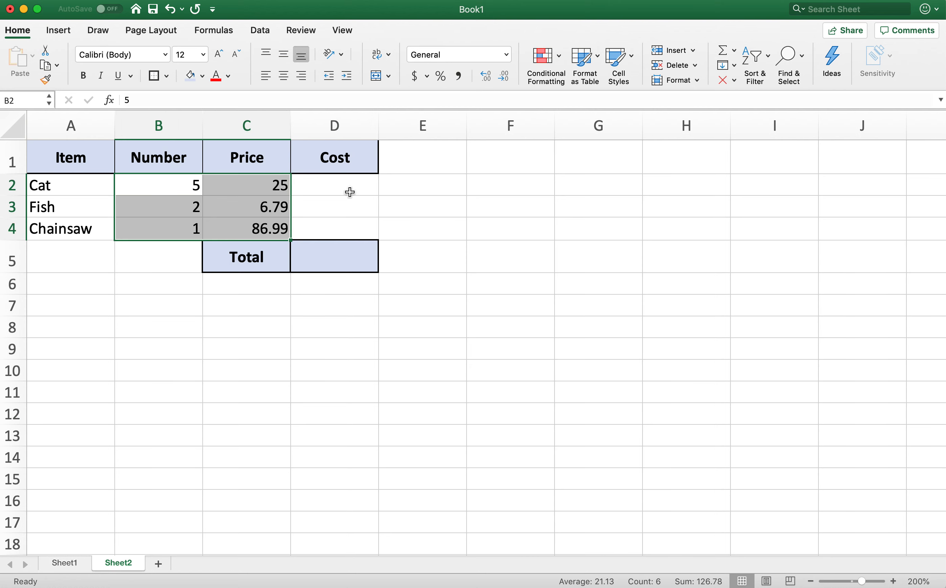
{"action": "left_click", "coordinate": [349, 191]}
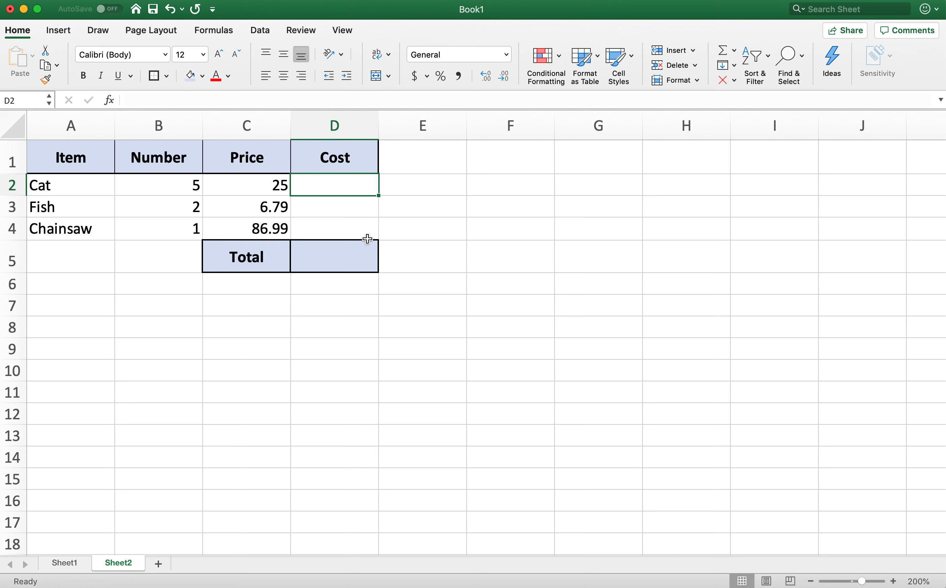
{"action": "left_click", "coordinate": [197, 184]}
{"action": "left_click", "coordinate": [273, 204]}
{"action": "left_click", "coordinate": [333, 215]}
{"action": "left_click", "coordinate": [358, 187]}
- Apply the Accounting number format with dollar signs to the Price and Cost cells C2:D4
{"action": "left_click_drag", "start_coordinate": [257, 185], "coordinate": [247, 235]}
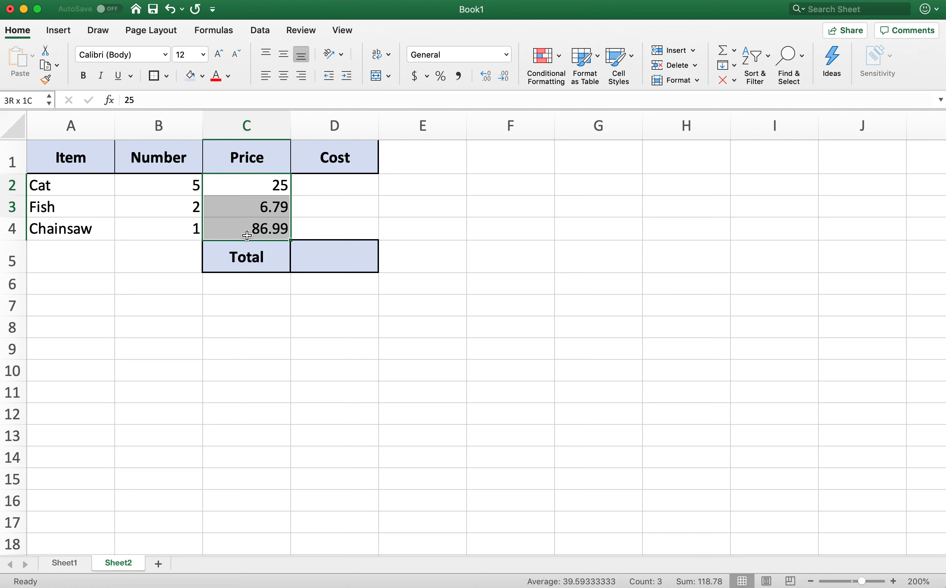
{"action": "left_click_drag", "start_coordinate": [247, 235], "coordinate": [247, 235]}
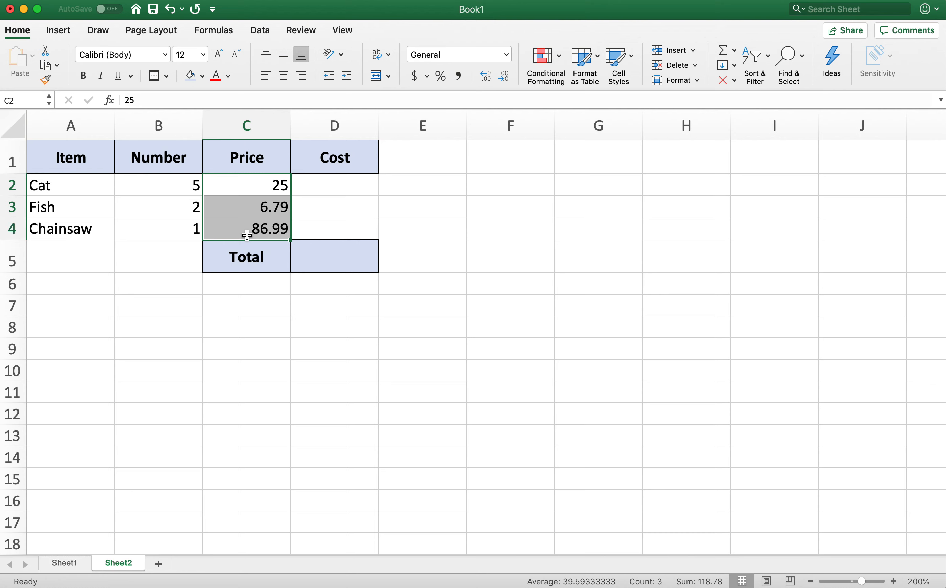
{"action": "left_click", "coordinate": [347, 205]}
{"action": "left_click", "coordinate": [260, 185]}
{"action": "left_click_drag", "start_coordinate": [259, 184], "coordinate": [347, 236]}
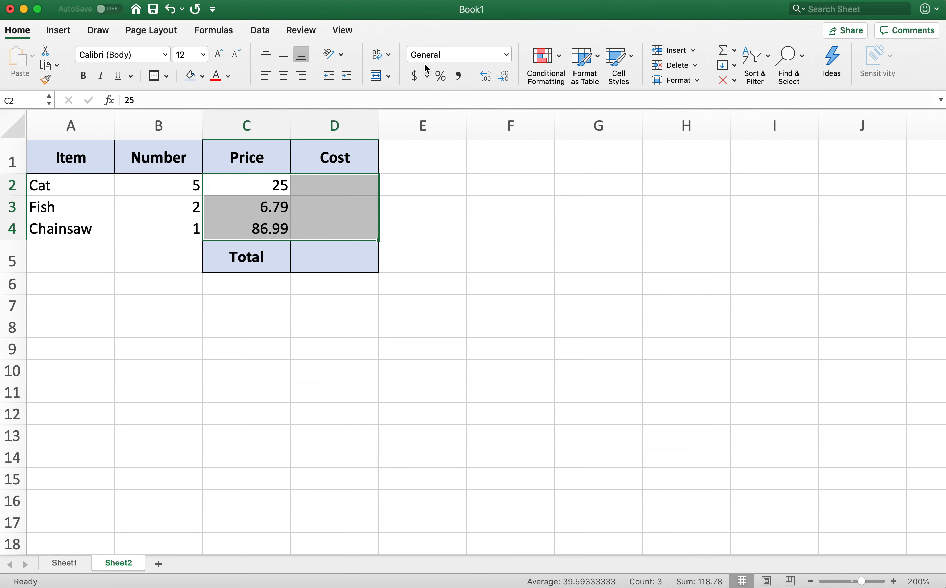
{"action": "left_click", "coordinate": [418, 76]}
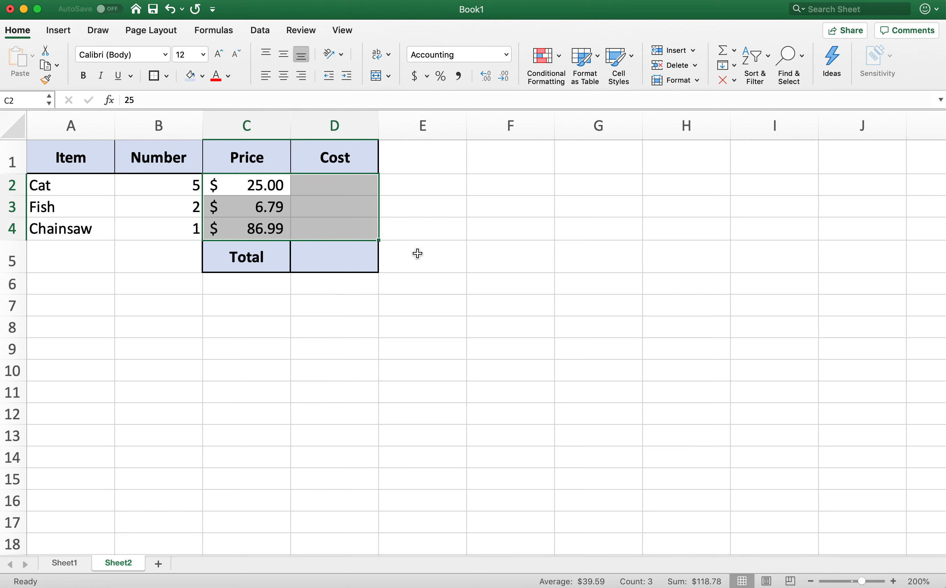
{"action": "left_click", "coordinate": [287, 376]}
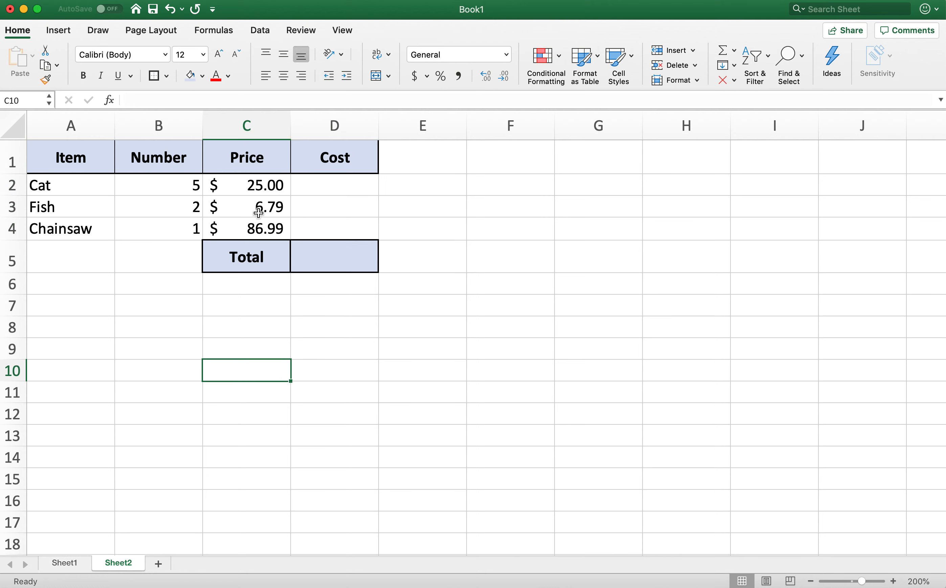
{"action": "left_click", "coordinate": [331, 186]}
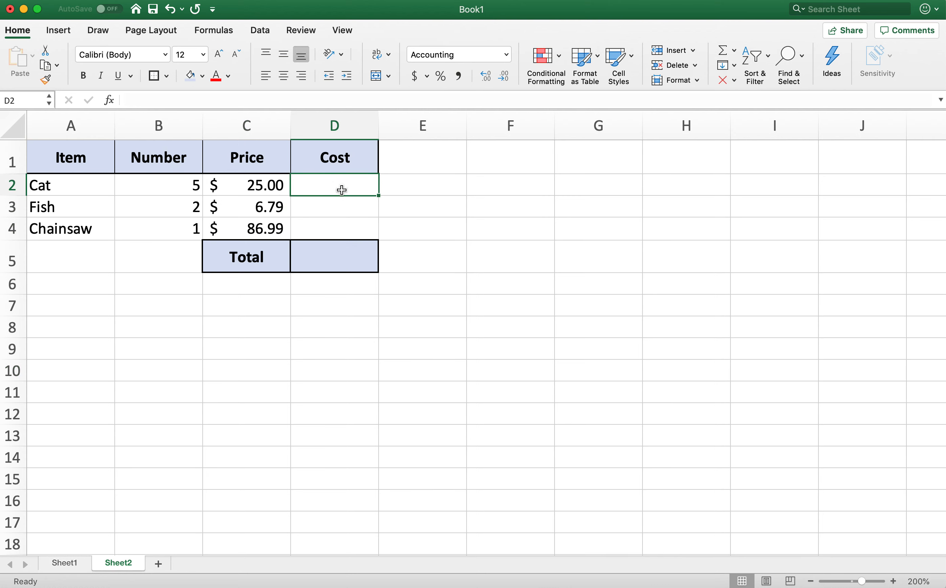
{"action": "left_click", "coordinate": [249, 185]}
{"action": "left_click", "coordinate": [195, 185]}
{"action": "left_click", "coordinate": [245, 186]}
{"action": "left_click", "coordinate": [174, 184]}
{"action": "left_click", "coordinate": [249, 185]}
{"action": "left_click", "coordinate": [173, 186]}
{"action": "left_click", "coordinate": [337, 190]}
{"action": "left_click", "coordinate": [442, 323]}
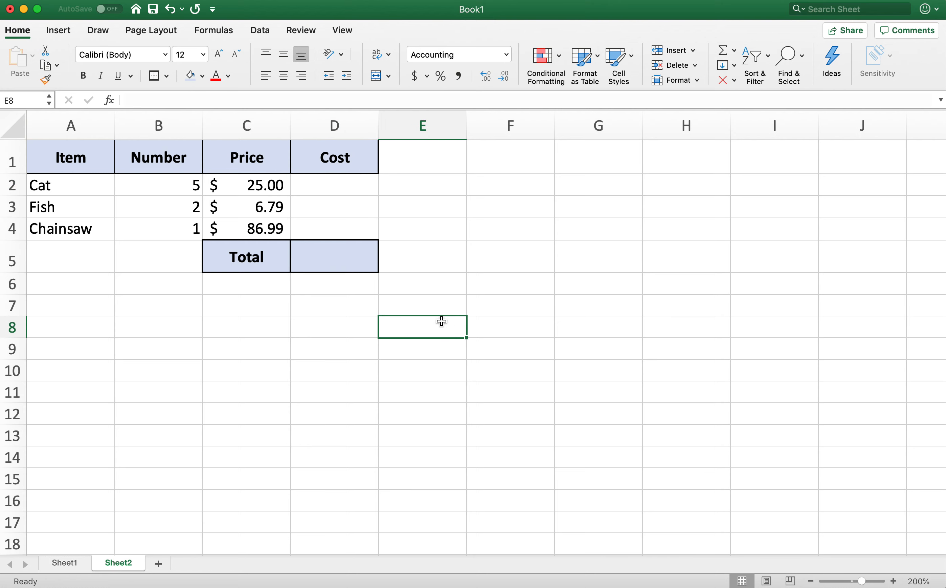
{"action": "left_click", "coordinate": [222, 414]}
{"action": "left_click", "coordinate": [425, 434]}
{"action": "left_click", "coordinate": [424, 256]}
{"action": "left_click", "coordinate": [421, 165]}
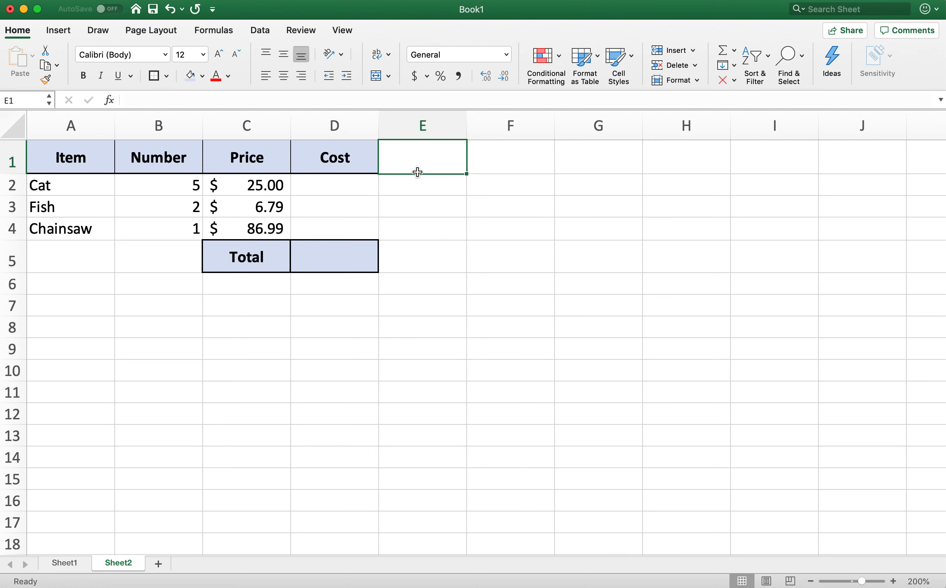
- Try the addition formula =2+3 in Cat's Cost cell D2 and clear the cell
{"action": "left_click", "coordinate": [361, 184]}
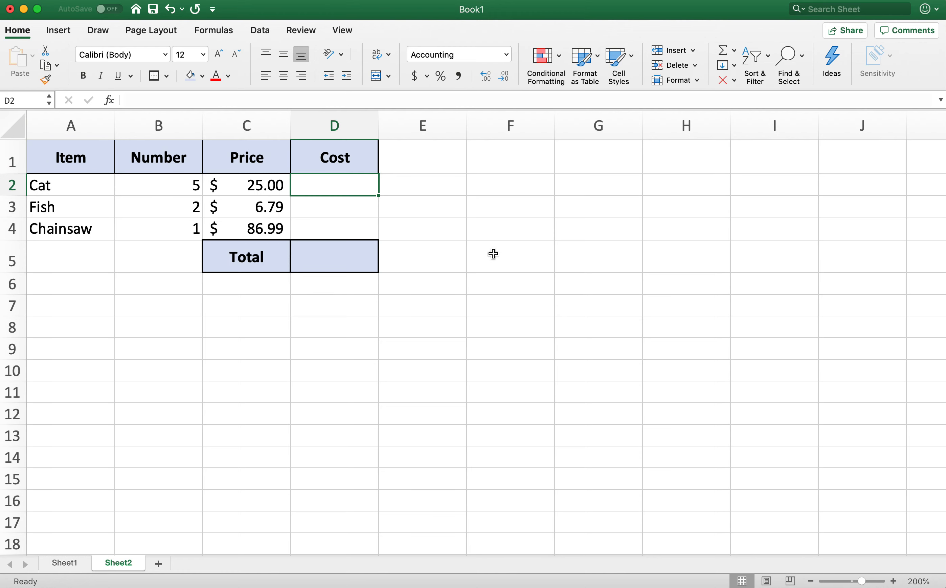
{"action": "type", "text": "=2"}
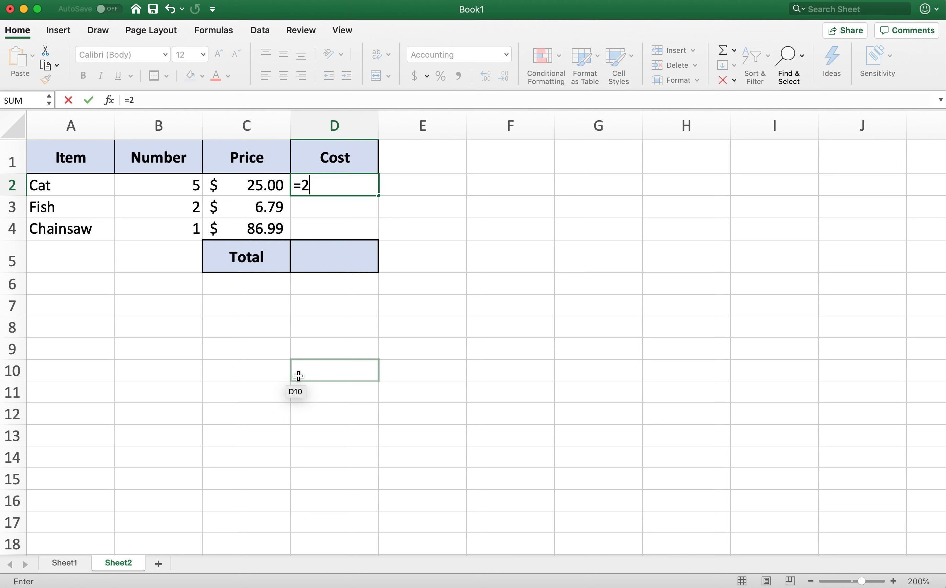
{"action": "type", "text": "3"}
{"action": "key", "text": "Return"}
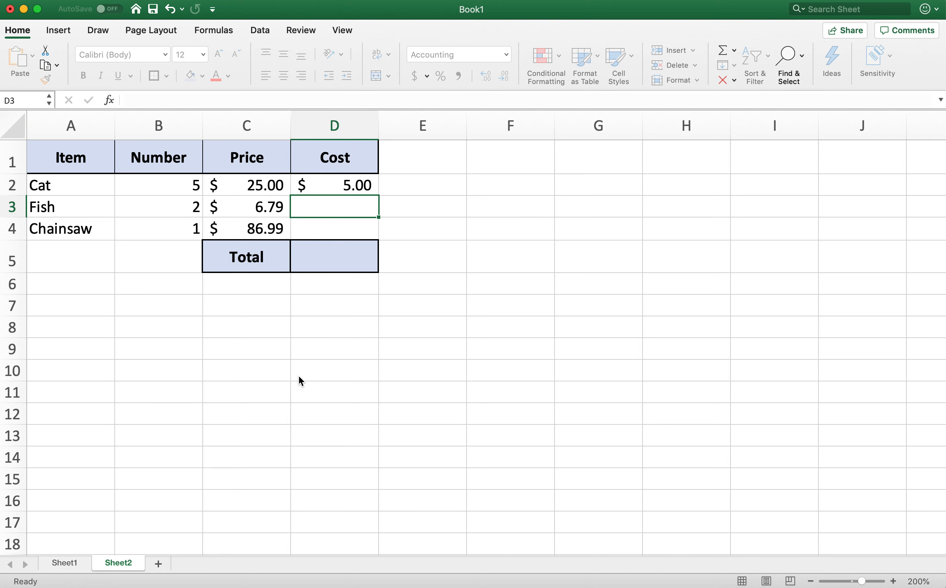
{"action": "left_click", "coordinate": [333, 176]}
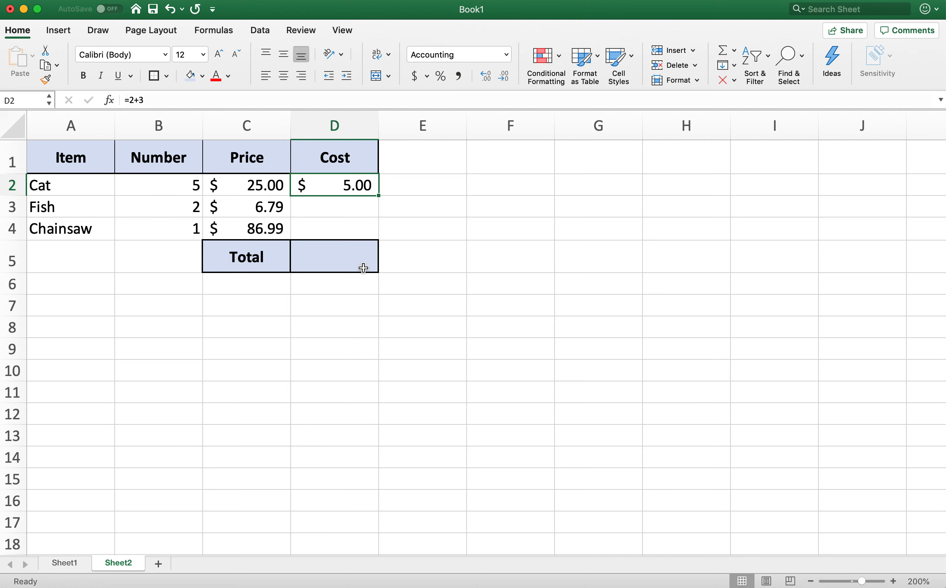
{"action": "key", "text": "Delete"}
- Try the multiplication formula =2*3 in D2 and clear the cell
{"action": "type", "text": "="}
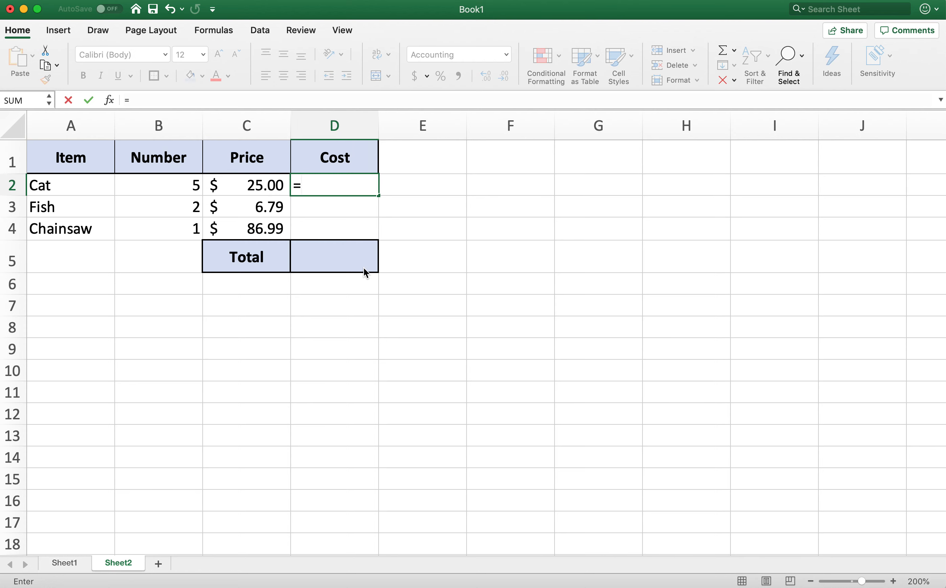
{"action": "type", "text": "2*3"}
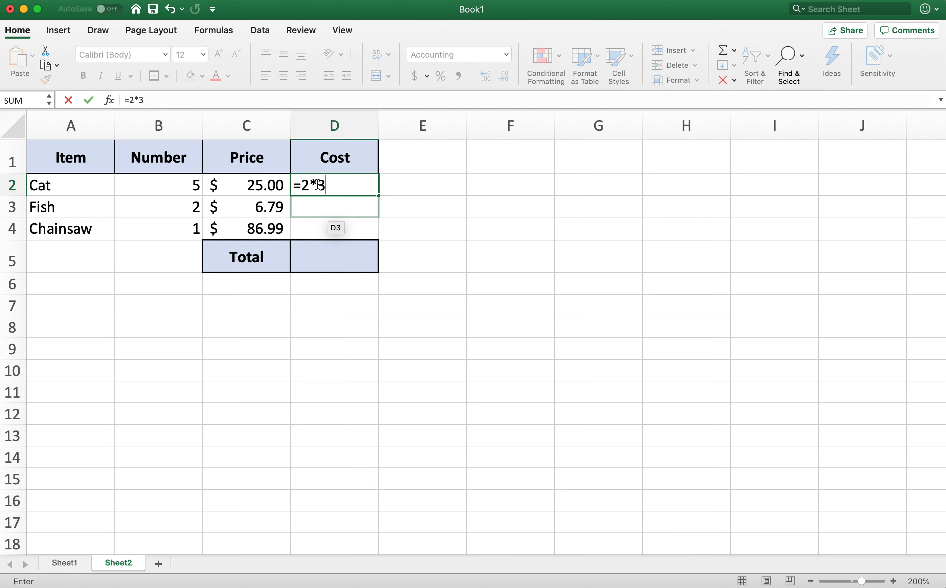
{"action": "key", "text": "Return"}
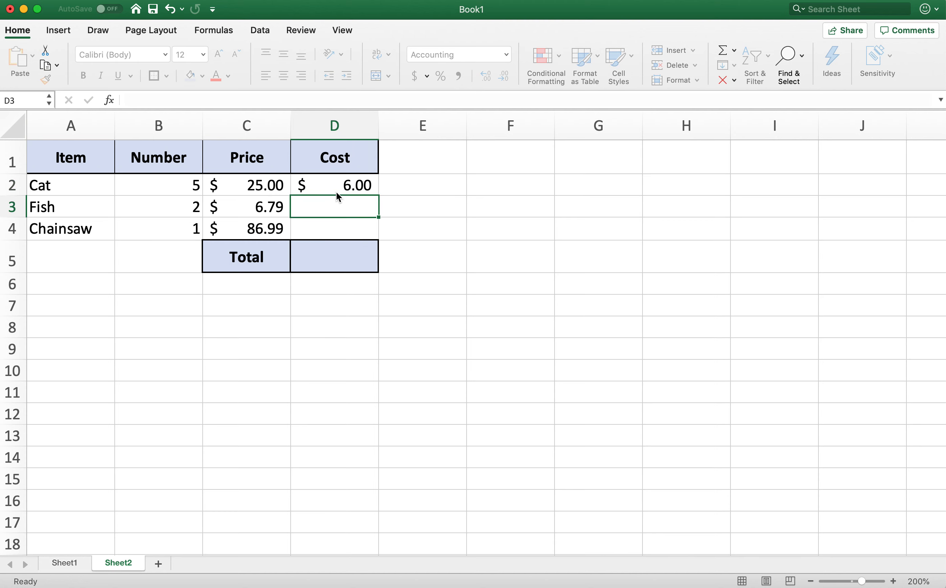
{"action": "left_click", "coordinate": [334, 186]}
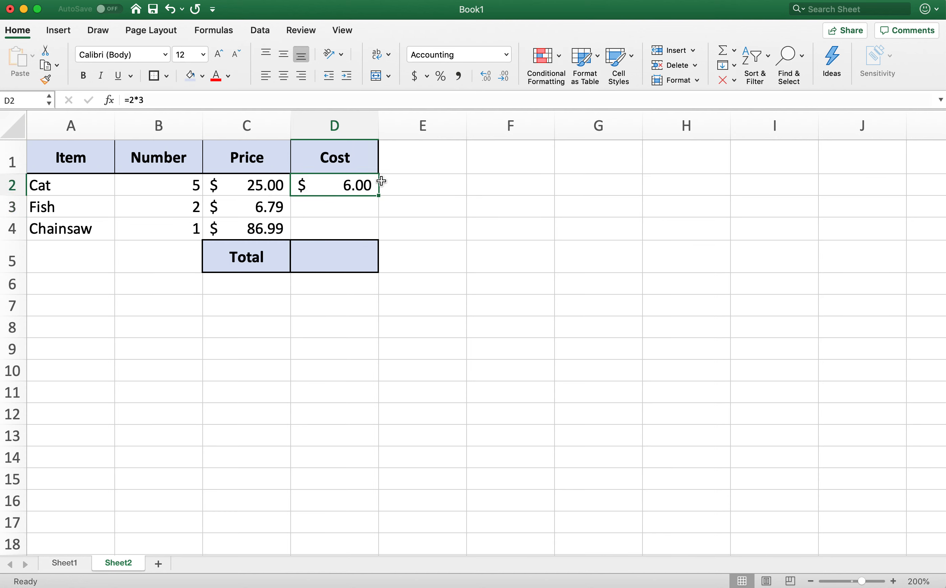
{"action": "key", "text": "Delete"}
{"action": "left_click", "coordinate": [392, 233]}
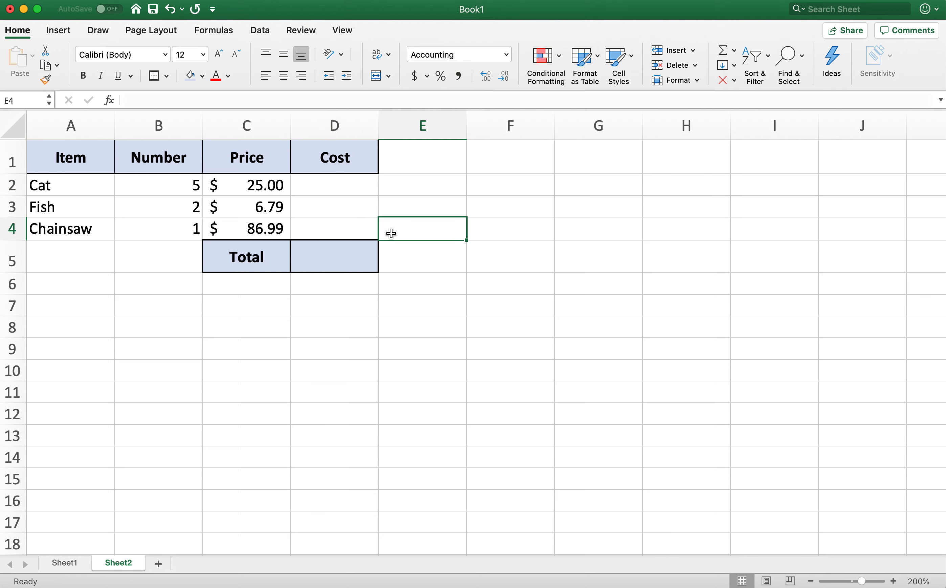
- Try the division formula =34/5 in D2 and clear the cell
{"action": "left_click", "coordinate": [334, 186]}
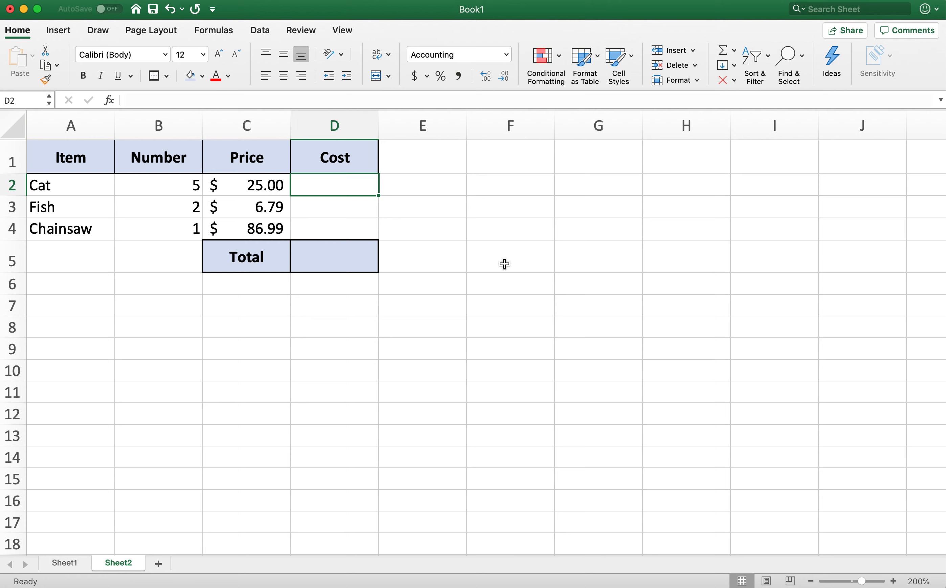
{"action": "type", "text": "=34"}
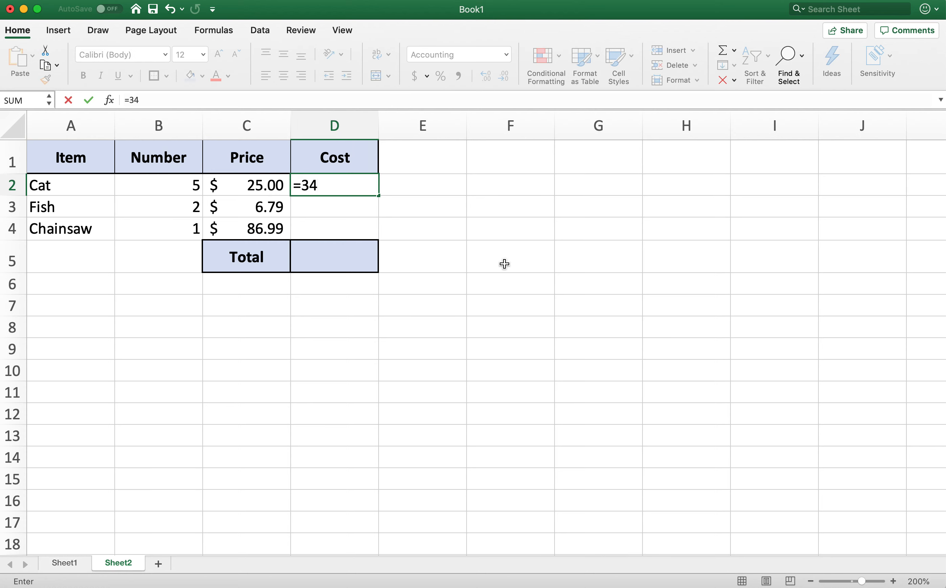
{"action": "type", "text": "/5"}
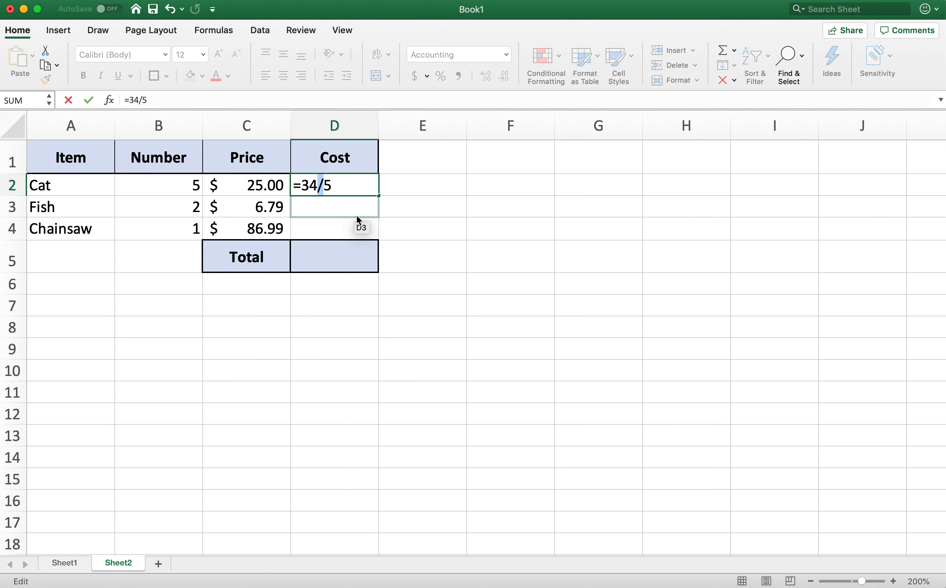
{"action": "key", "text": "Return"}
{"action": "left_click", "coordinate": [341, 186]}
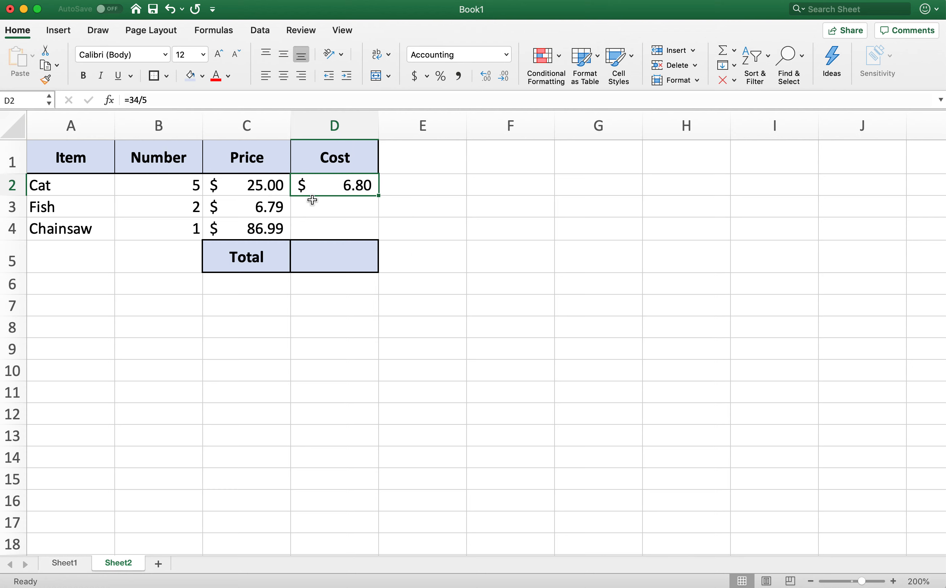
{"action": "key", "text": "Delete"}
{"action": "left_click", "coordinate": [442, 283]}
{"action": "left_click", "coordinate": [351, 197]}
- Calculate Cat's Cost in D2 by multiplying its Number and Price with the formula =B2*C2
{"action": "left_click", "coordinate": [349, 184]}
{"action": "type", "text": "="}
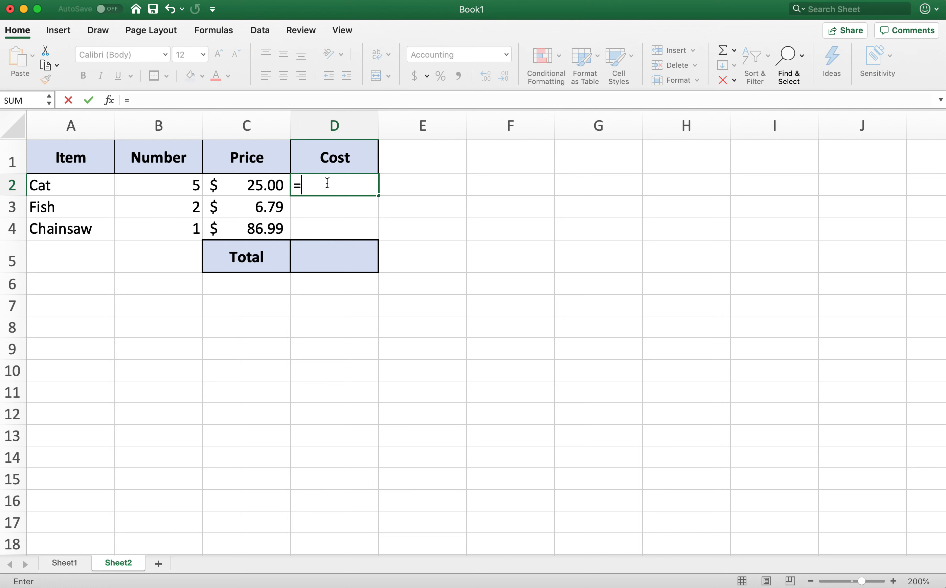
{"action": "left_click", "coordinate": [184, 189]}
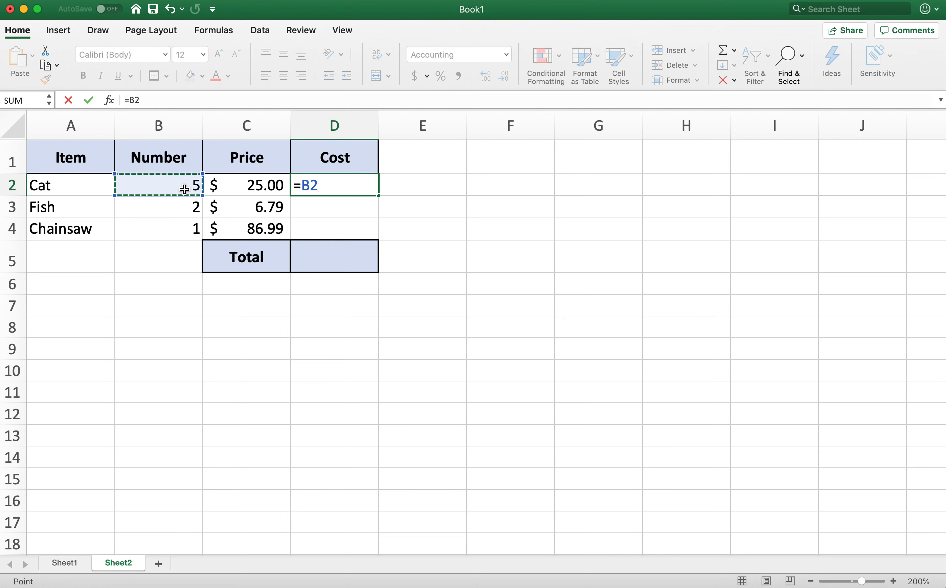
{"action": "type", "text": "*"}
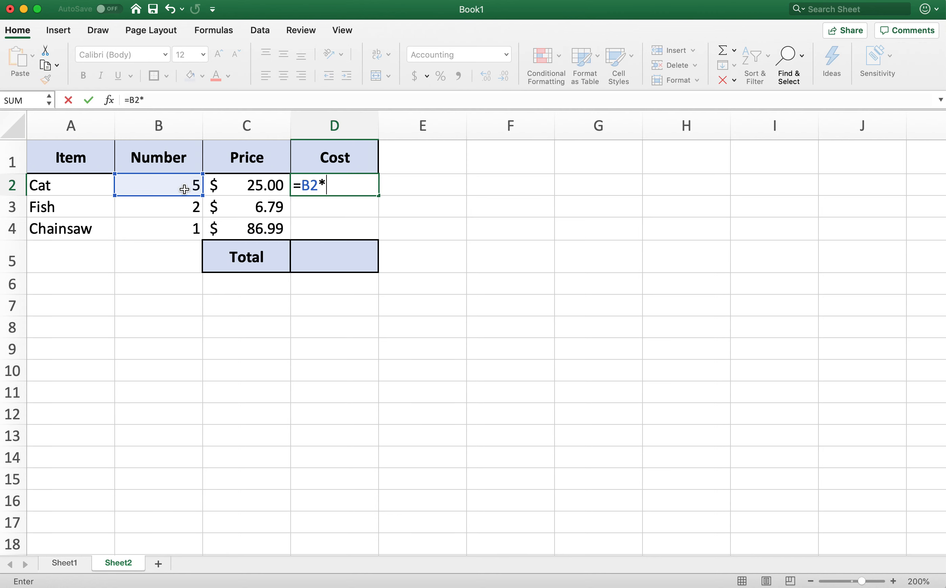
{"action": "left_click", "coordinate": [263, 185]}
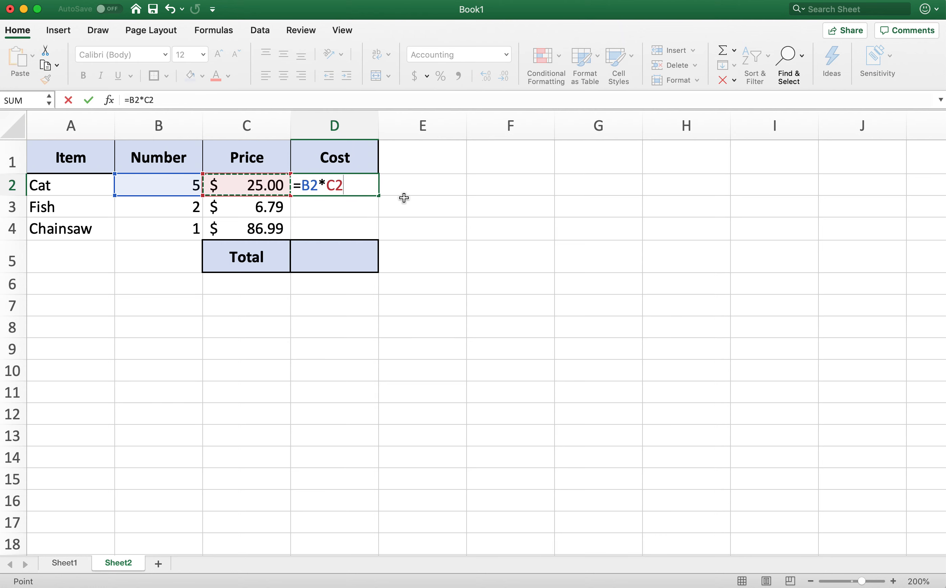
{"action": "key", "text": "Return"}
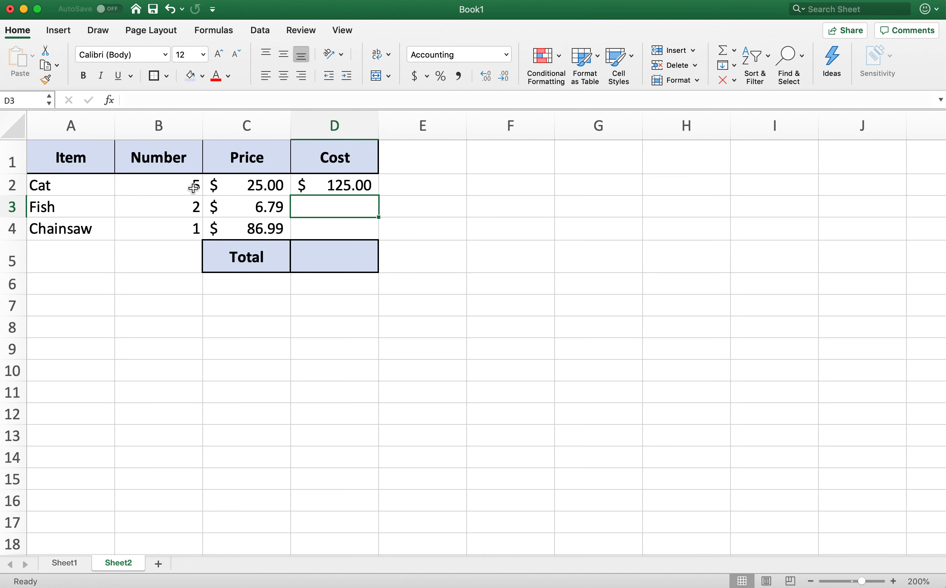
- Try filling the Cost formula from D2 down into D3 only, and undo the fill
{"action": "left_click_drag", "start_coordinate": [192, 185], "coordinate": [239, 188]}
{"action": "left_click", "coordinate": [362, 186]}
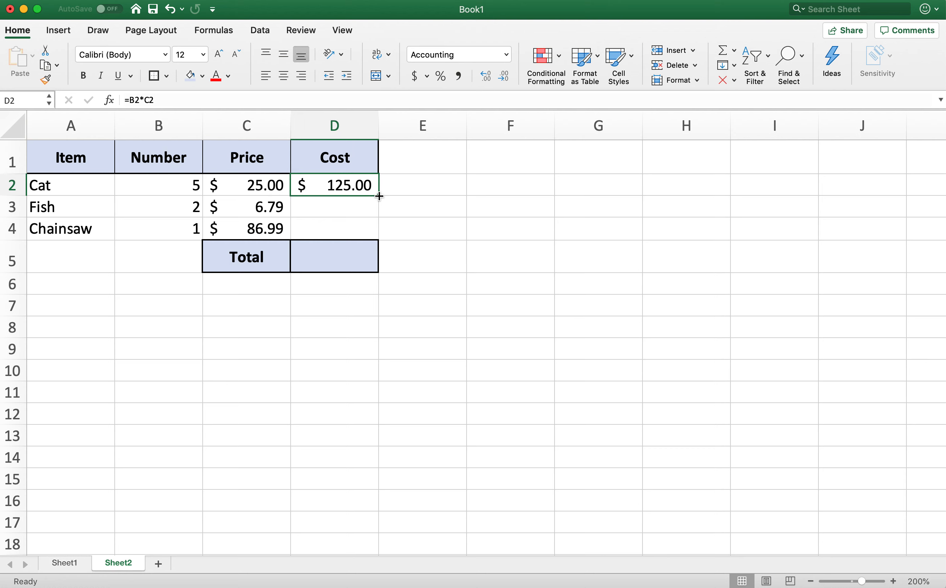
{"action": "left_click", "coordinate": [405, 199]}
{"action": "left_click", "coordinate": [366, 188]}
{"action": "left_click_drag", "start_coordinate": [380, 195], "coordinate": [379, 208]}
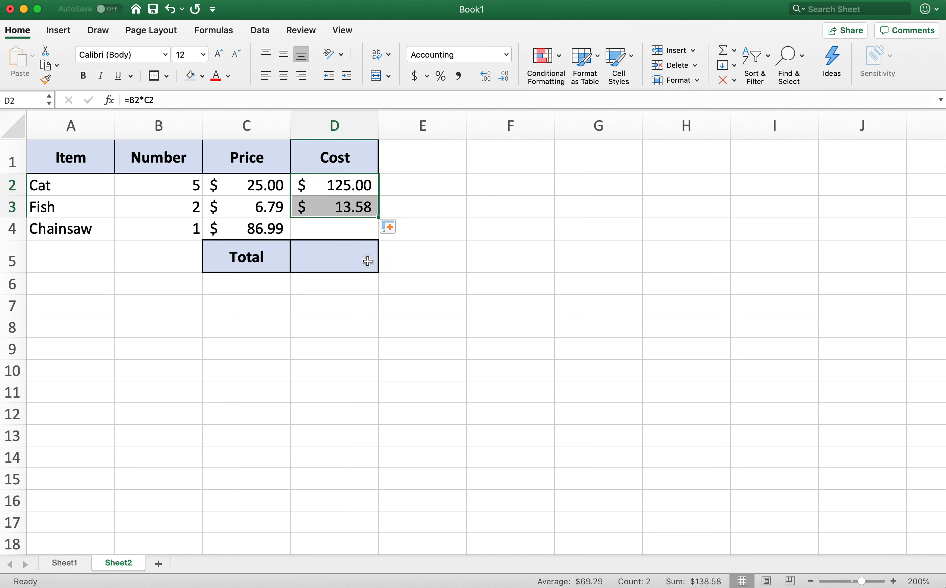
{"action": "key", "text": "super+z"}
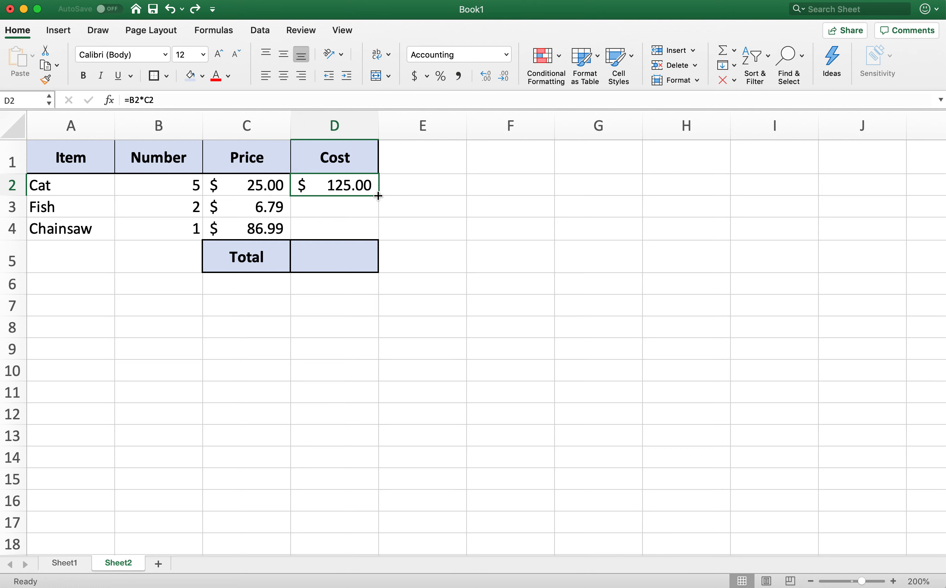
- Try filling the Cost formula from D2 down through the Total row's cell D5, and undo the fill
{"action": "left_click_drag", "start_coordinate": [379, 196], "coordinate": [378, 268]}
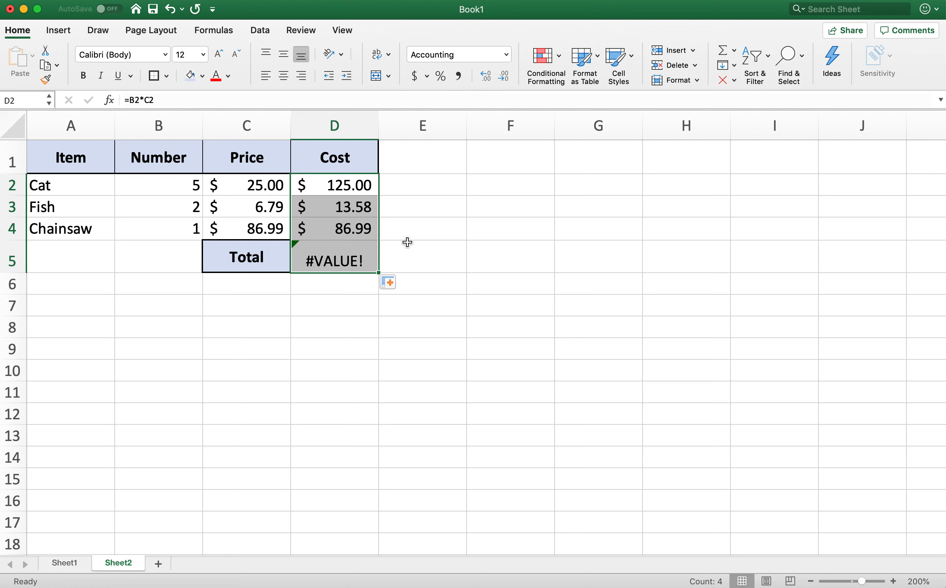
{"action": "key", "text": "super+z"}
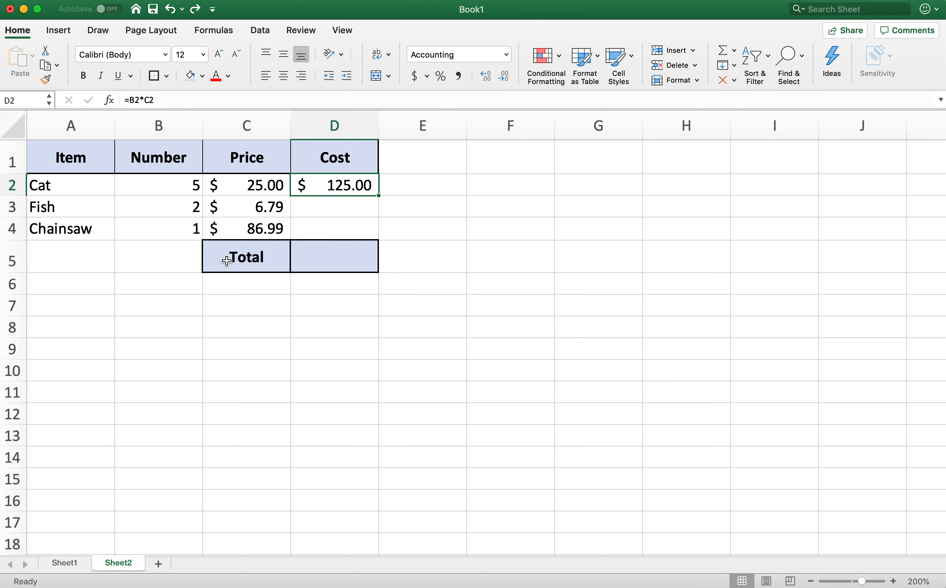
{"action": "left_click_drag", "start_coordinate": [175, 259], "coordinate": [408, 259]}
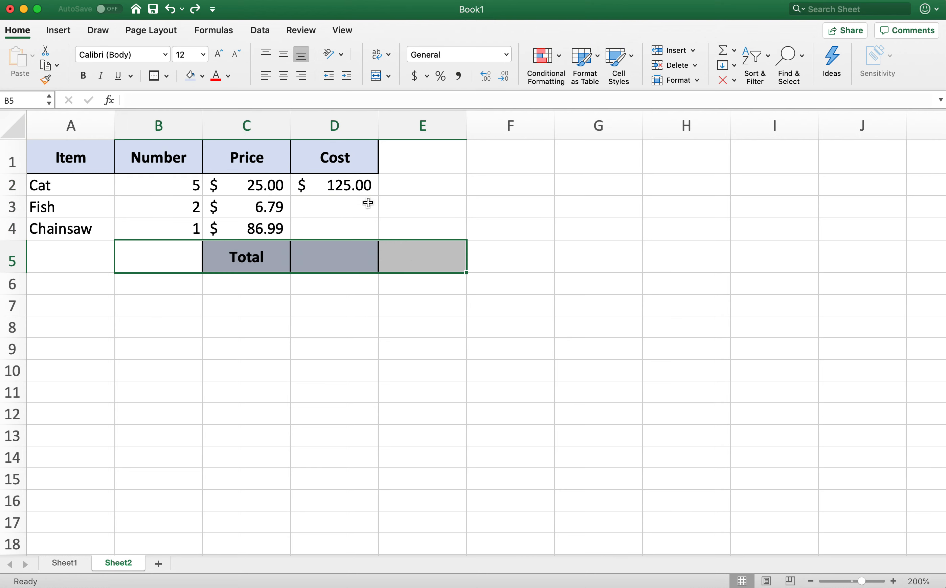
- Try auto-filling the D2 formula down the whole Cost column in one go, and undo the fill
{"action": "left_click", "coordinate": [366, 189]}
{"action": "double_click", "coordinate": [380, 196]}
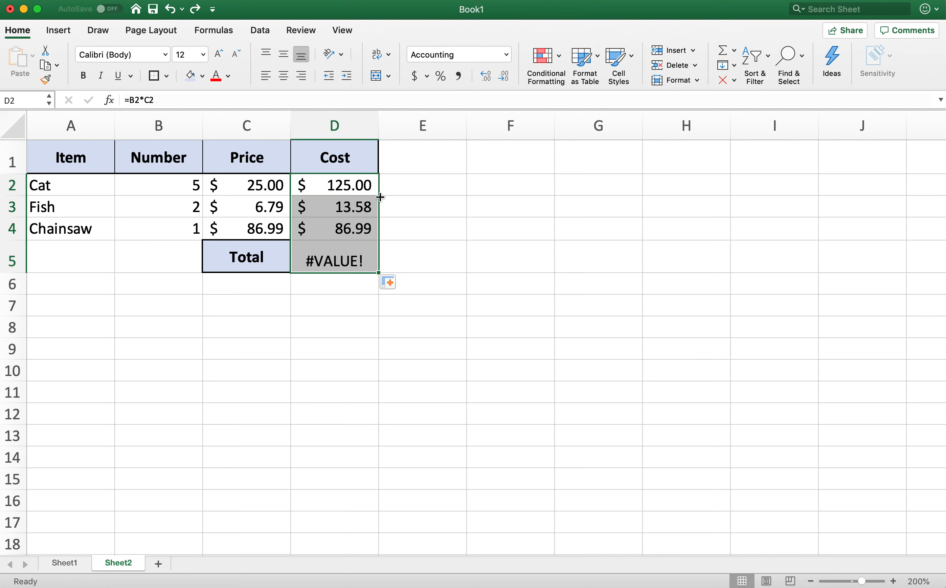
{"action": "left_click", "coordinate": [17, 245]}
{"action": "left_click", "coordinate": [13, 194]}
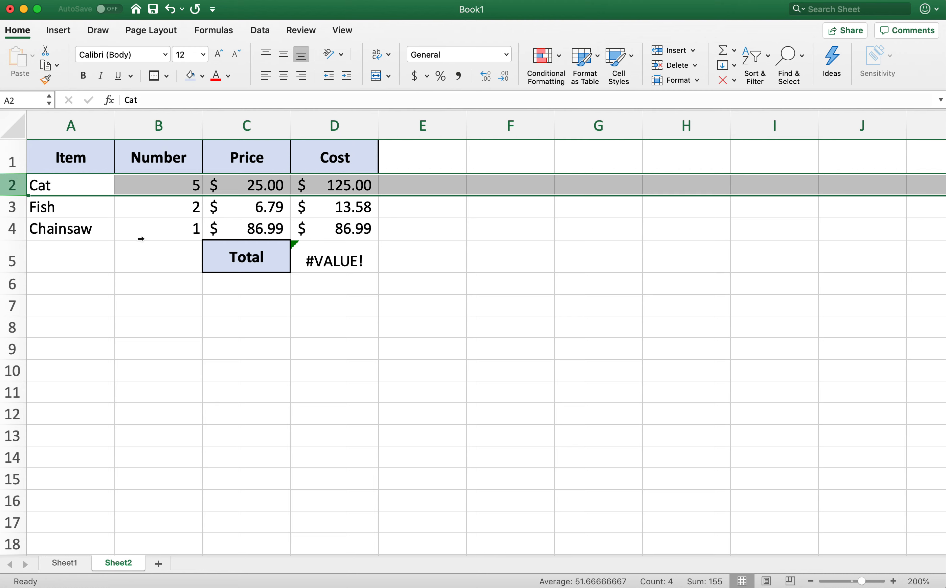
{"action": "left_click", "coordinate": [247, 306]}
{"action": "key", "text": "super+z"}
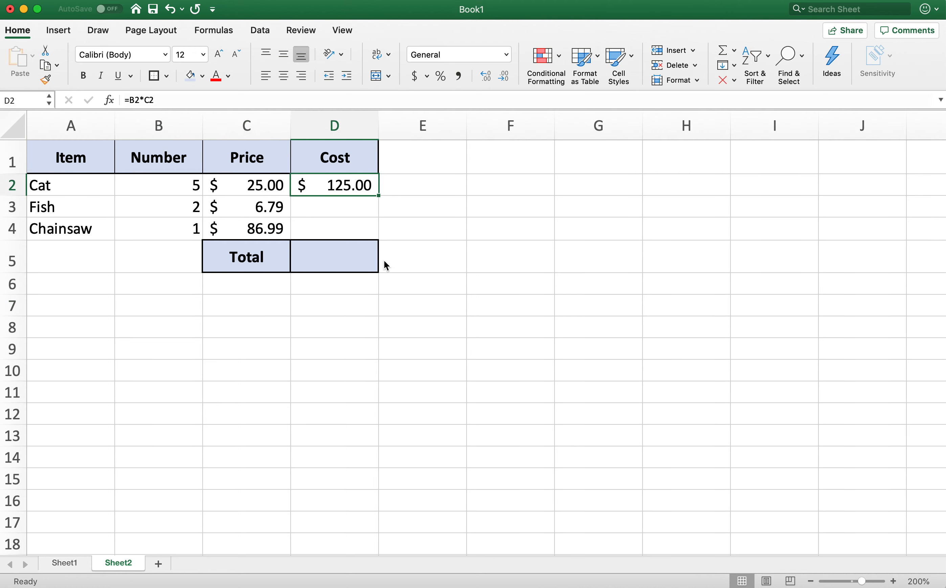
- Fill the Cost formula from D2 down through D4, leaving out the Total row
{"action": "left_click_drag", "start_coordinate": [379, 198], "coordinate": [378, 237]}
{"action": "left_click", "coordinate": [361, 351]}
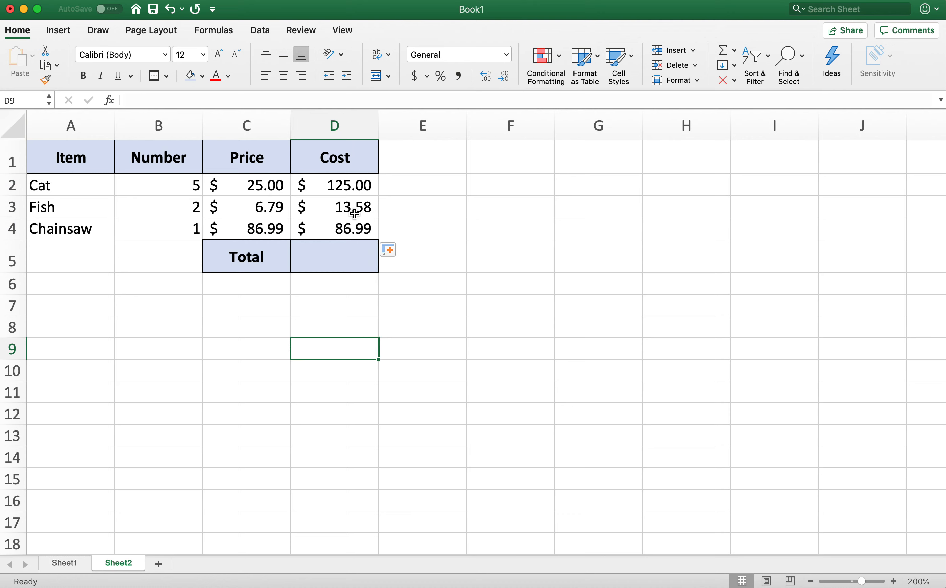
- Examine the formulas in Cost cells D2, D3 and D4 and the Number and Price cells each one references
{"action": "double_click", "coordinate": [343, 188]}
{"action": "key", "text": "Return"}
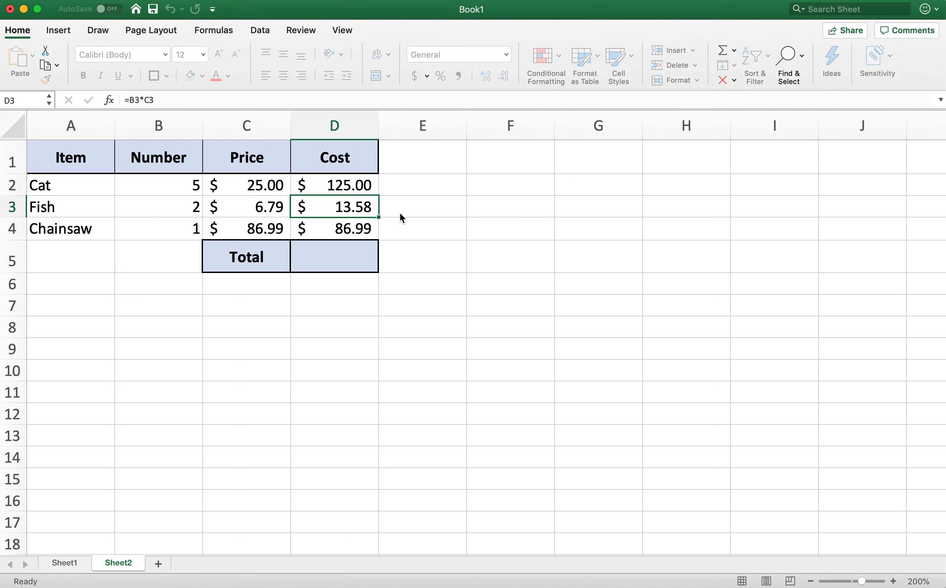
{"action": "key", "text": "Down"}
{"action": "key", "text": "Up"}
{"action": "key", "text": "Up"}
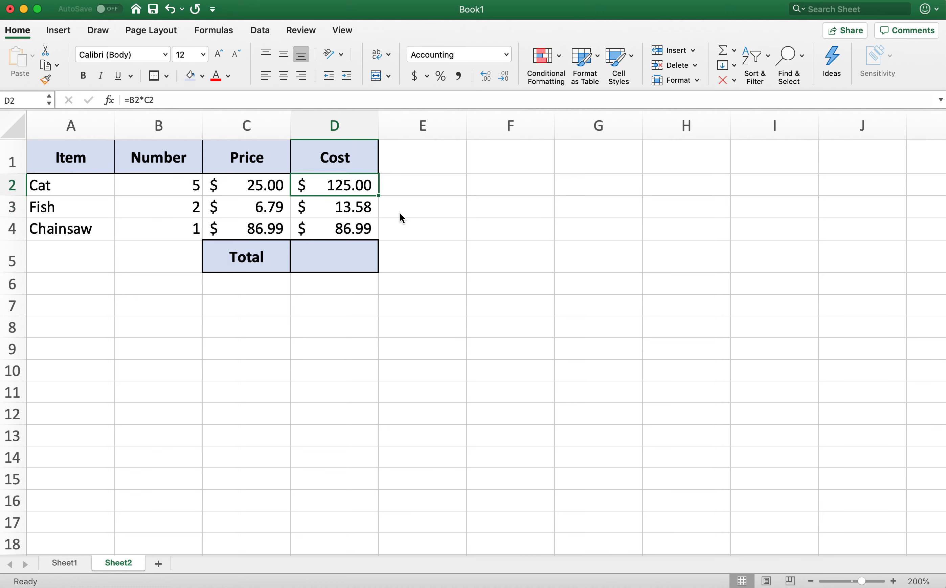
{"action": "key", "text": "Down"}
{"action": "double_click", "coordinate": [341, 207]}
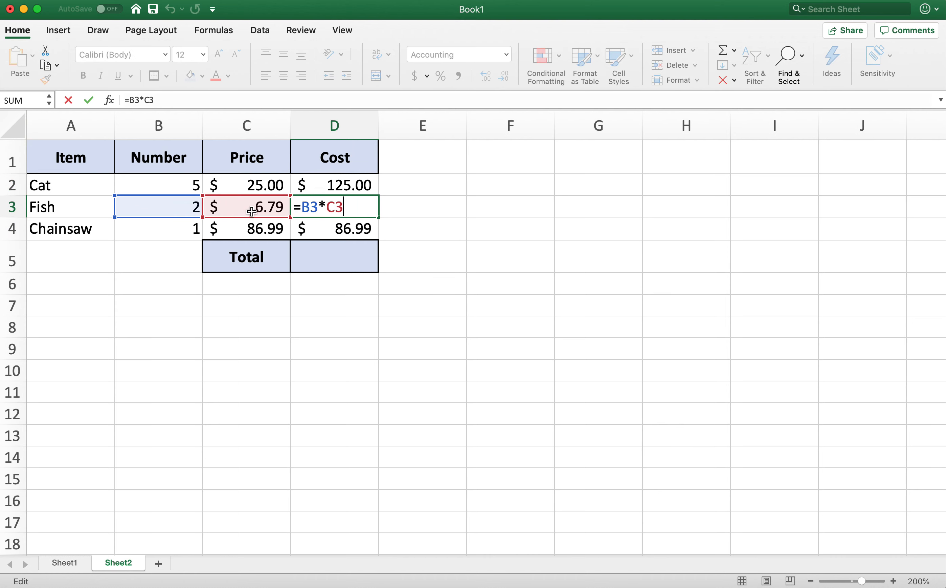
{"action": "key", "text": "Return"}
{"action": "double_click", "coordinate": [335, 229]}
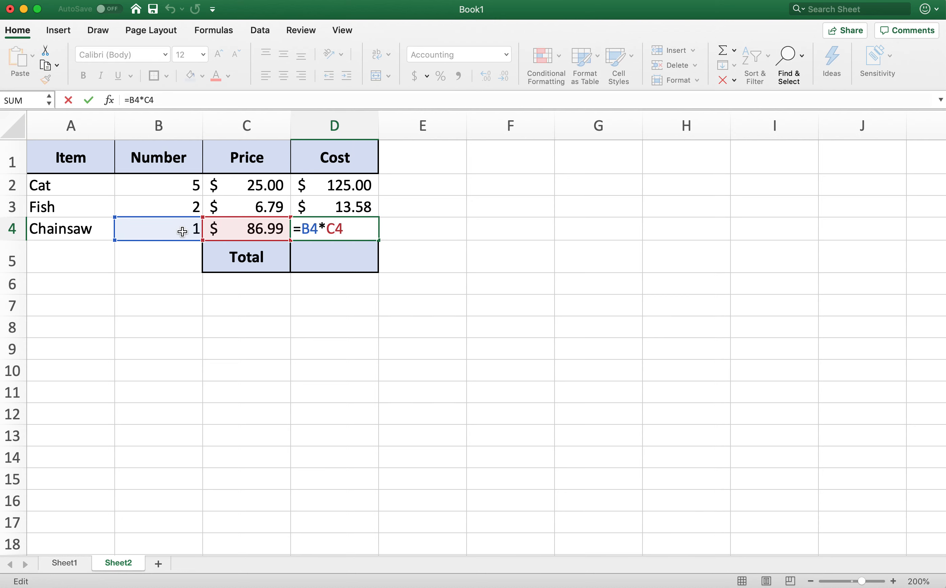
- Leave the D4 formula as it is and set the Fish row's Number to 3, checking its Cost cell D3
{"action": "key", "text": "Return"}
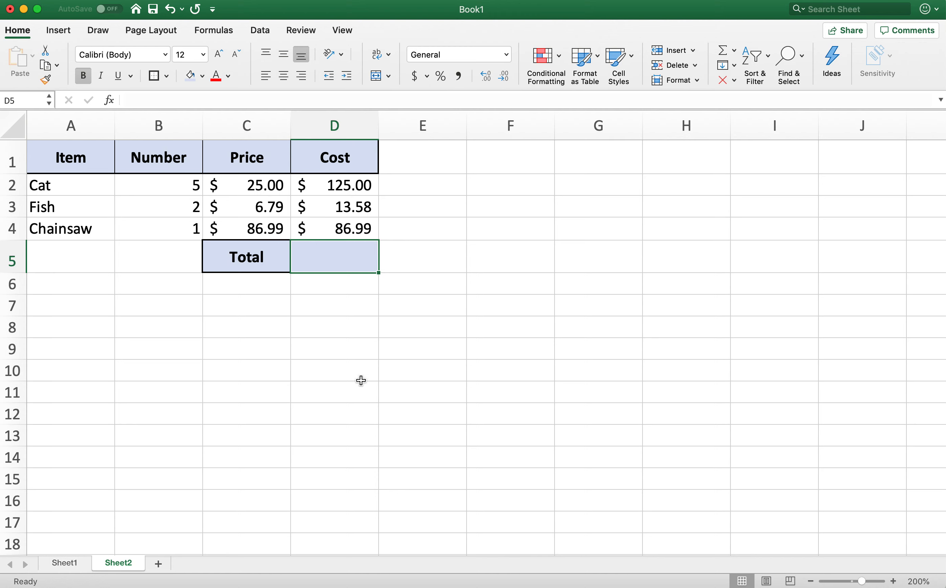
{"action": "left_click", "coordinate": [297, 351]}
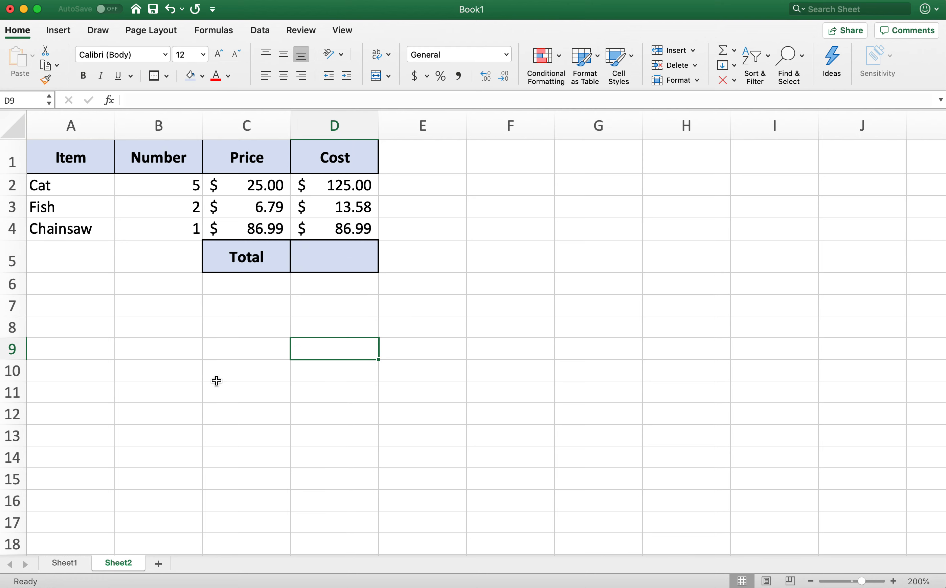
{"action": "left_click", "coordinate": [186, 209]}
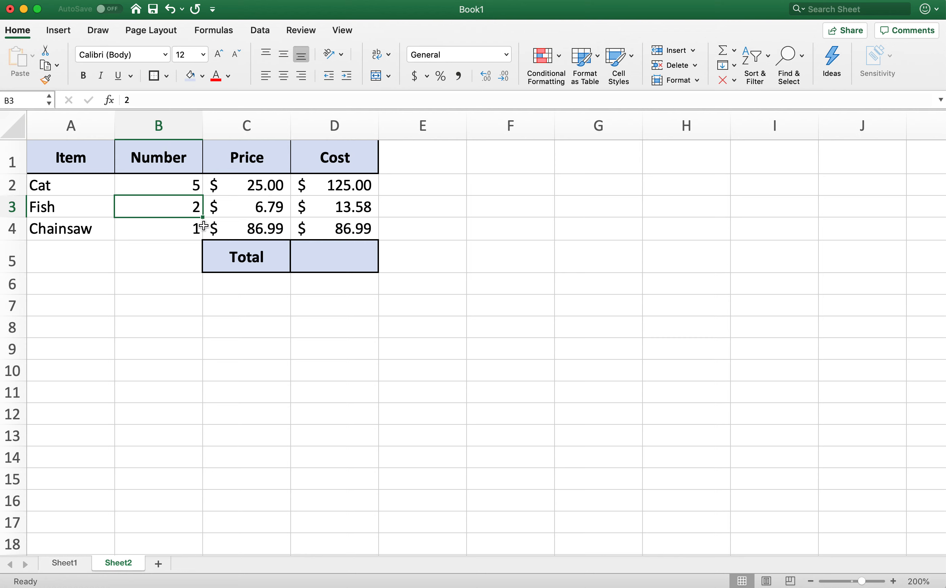
{"action": "type", "text": "3"}
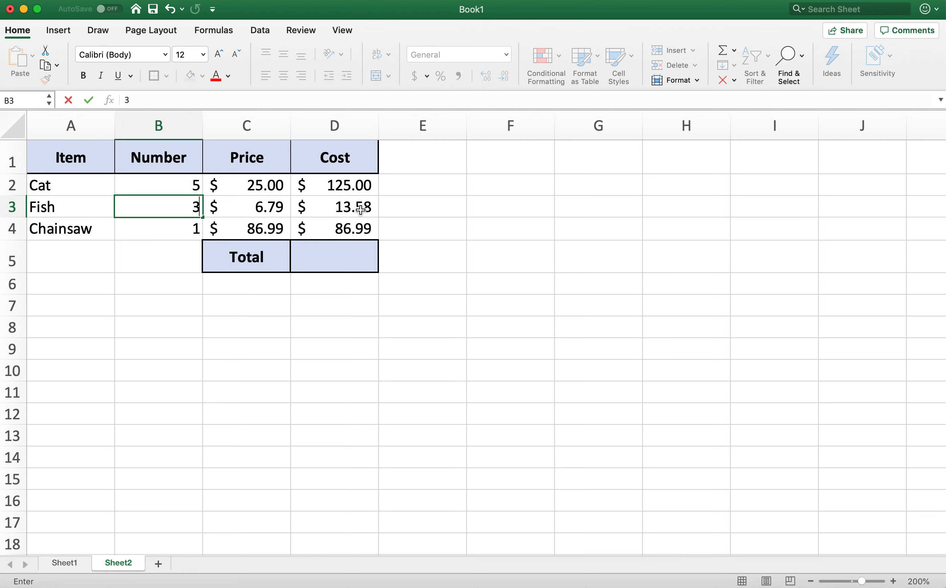
{"action": "key", "text": "Return"}
{"action": "left_click", "coordinate": [371, 209]}
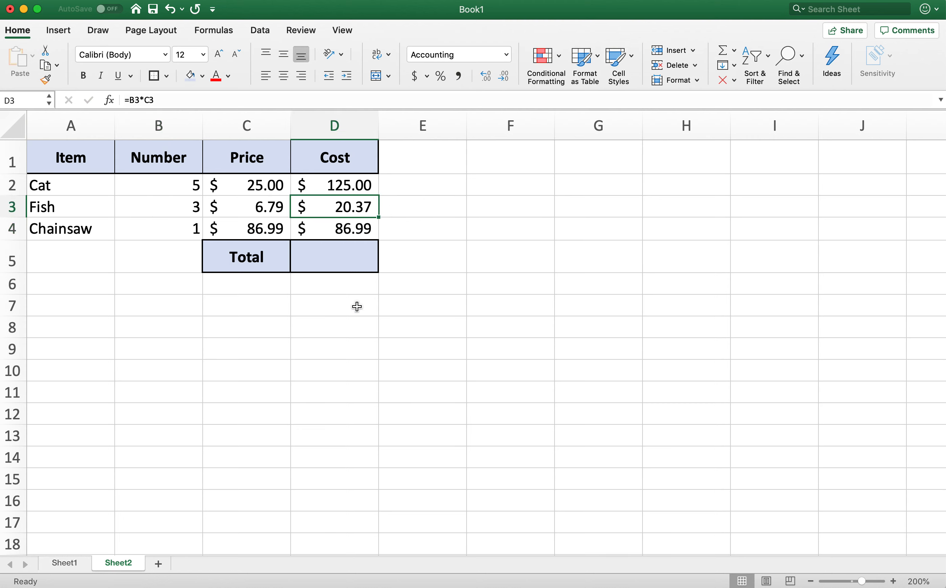
- Set the Cat row's Number to 2 and check its Cost cell D2
{"action": "left_click", "coordinate": [171, 194]}
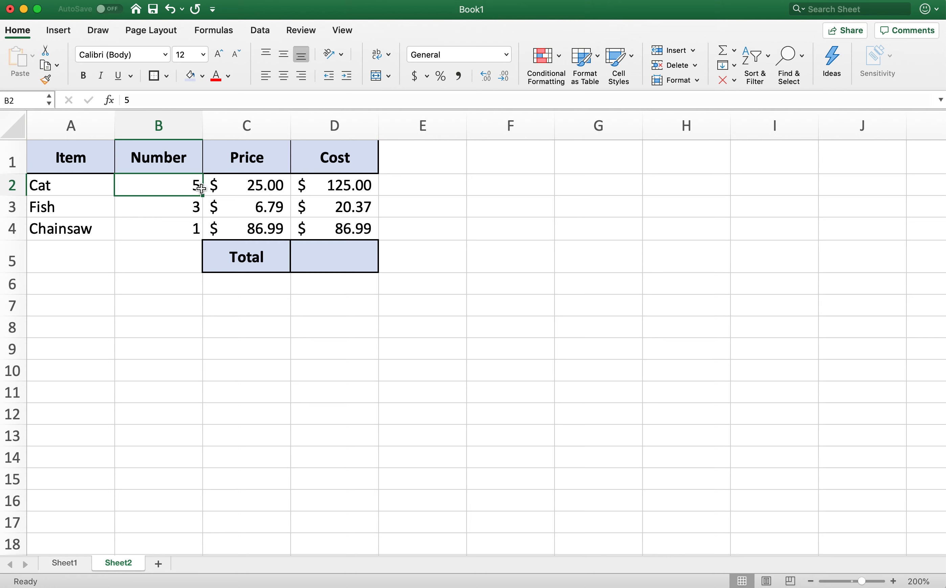
{"action": "type", "text": "2"}
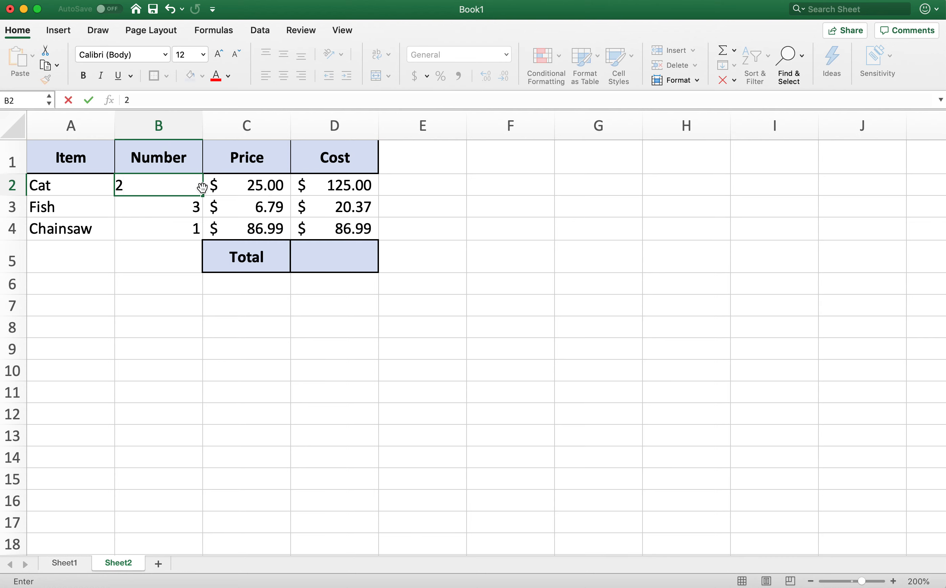
{"action": "key", "text": "Return"}
{"action": "left_click", "coordinate": [367, 192]}
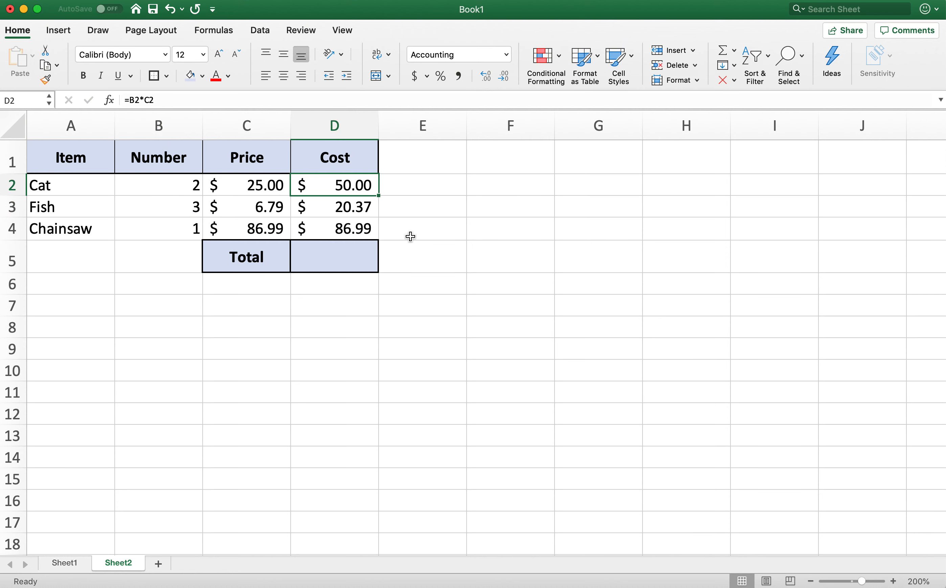
- Begin a formula with an equals sign in the Total row's Cost cell D5
{"action": "left_click", "coordinate": [367, 258]}
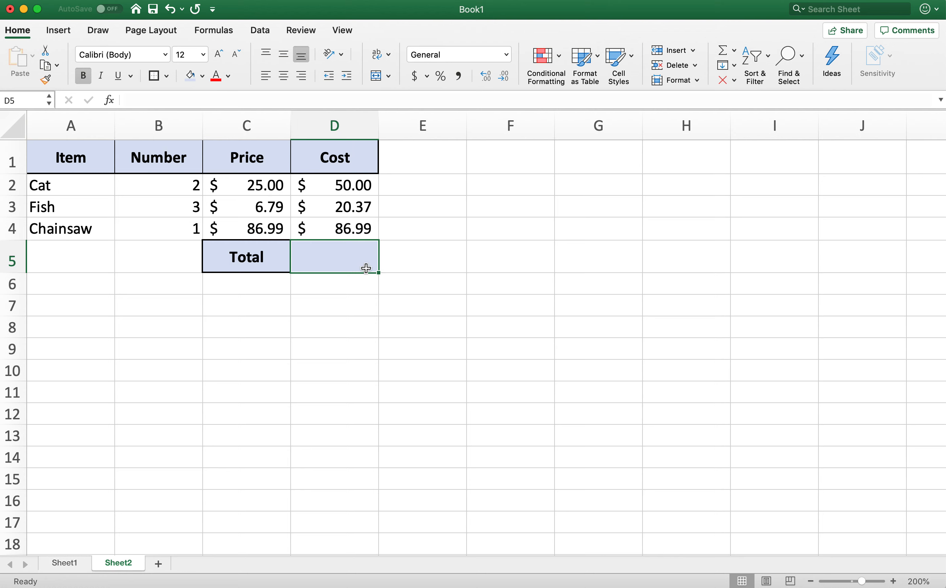
{"action": "left_click", "coordinate": [399, 302]}
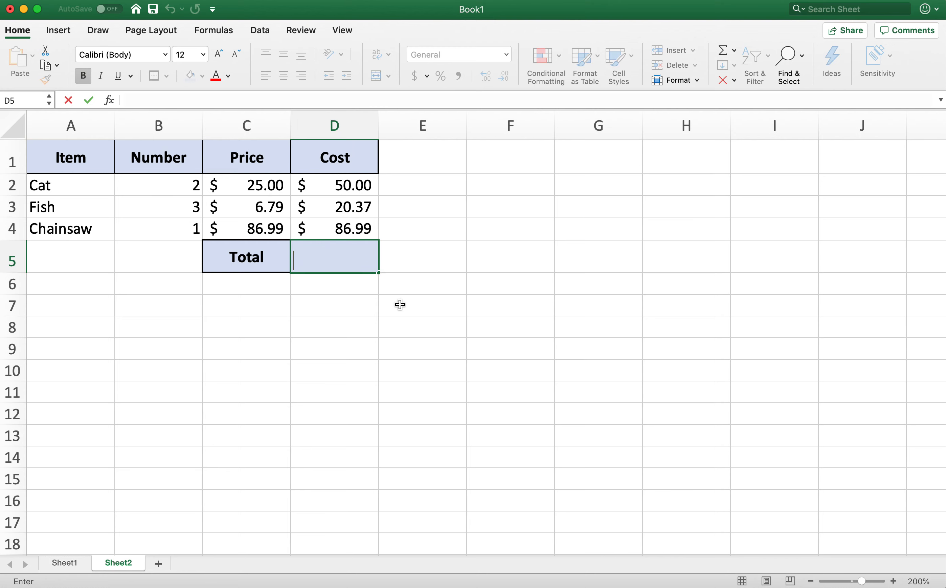
{"action": "left_click", "coordinate": [346, 264]}
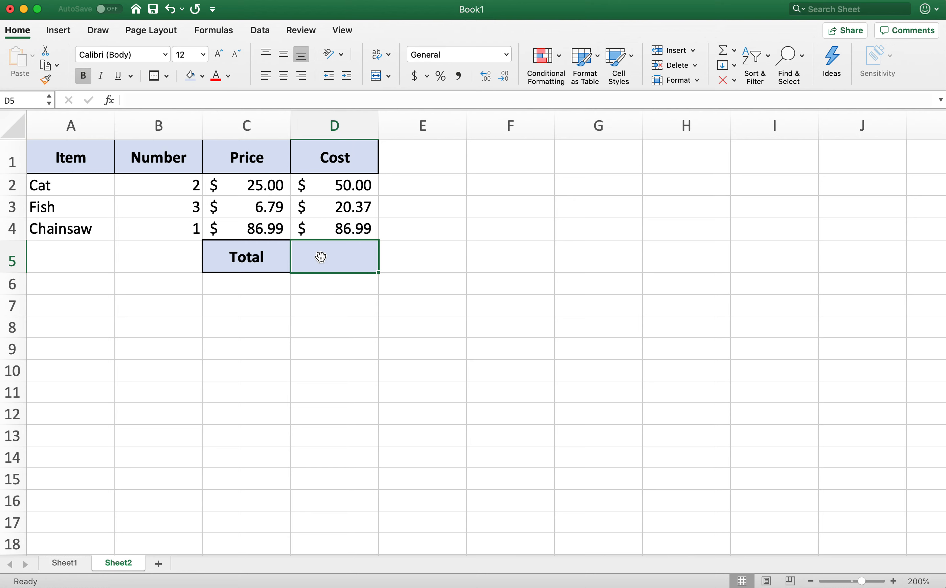
{"action": "type", "text": "="}
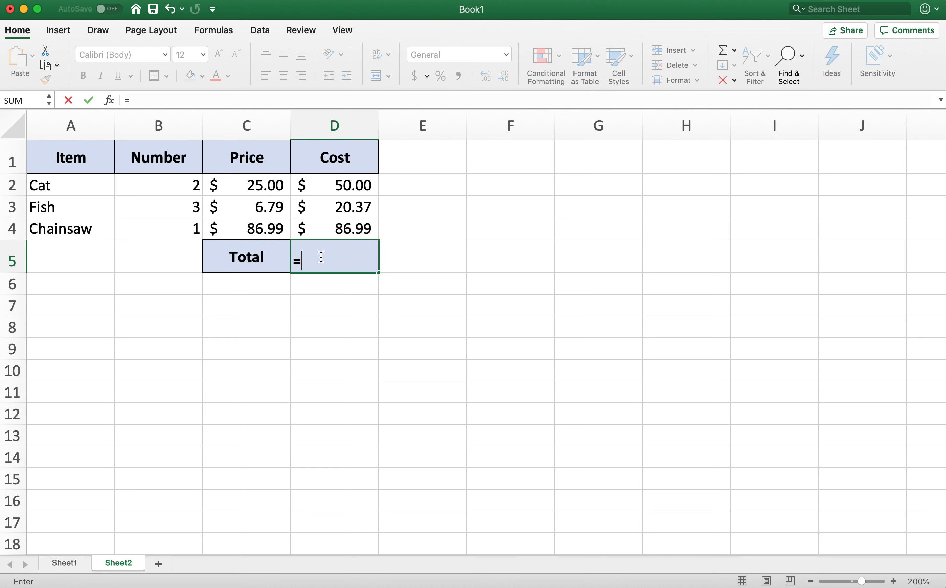
- Try entering the AVERAGE function name in the D5 formula, and delete it back to the equals sign
{"action": "type", "text": "AVE"}
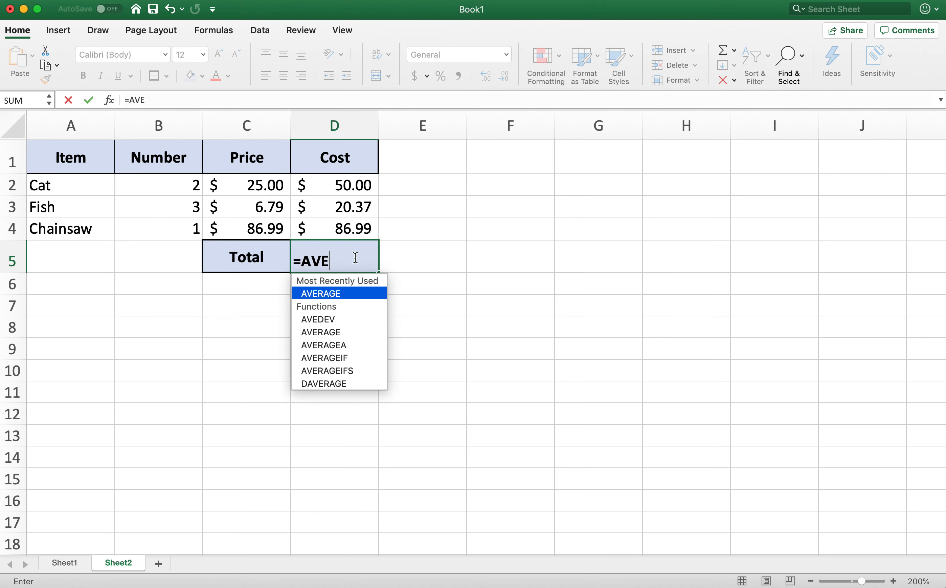
{"action": "type", "text": "RAGE"}
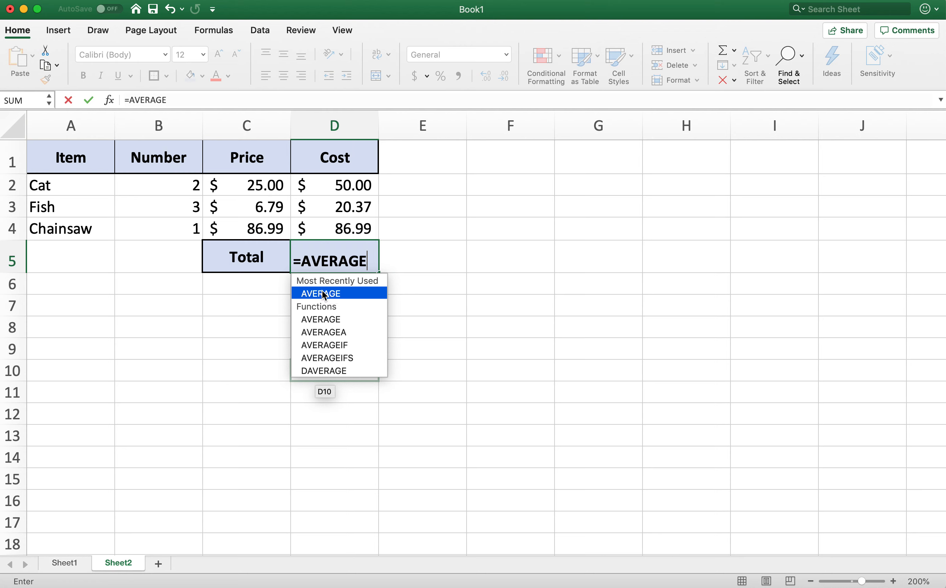
{"action": "key", "text": "BackSpace"}
{"action": "key", "text": "BackSpace"}
{"action": "key", "text": "BackSpace"}
{"action": "key", "text": "BackSpace"}
{"action": "key", "text": "BackSpace"}
{"action": "key", "text": "BackSpace"}
{"action": "key", "text": "BackSpace"}
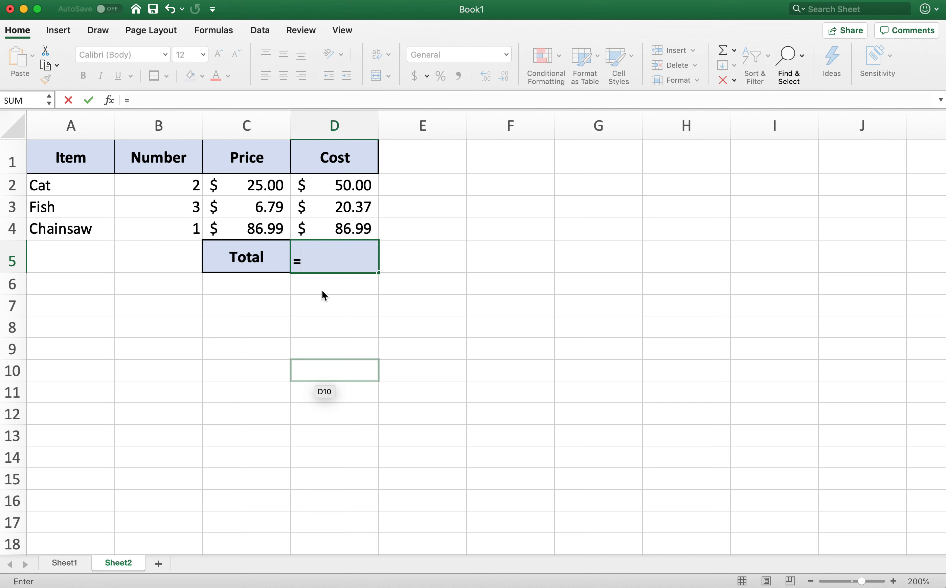
- Complete the Total formula in D5 as =SUM(D2:D4) to add up the three item costs
{"action": "type", "text": "SUM"}
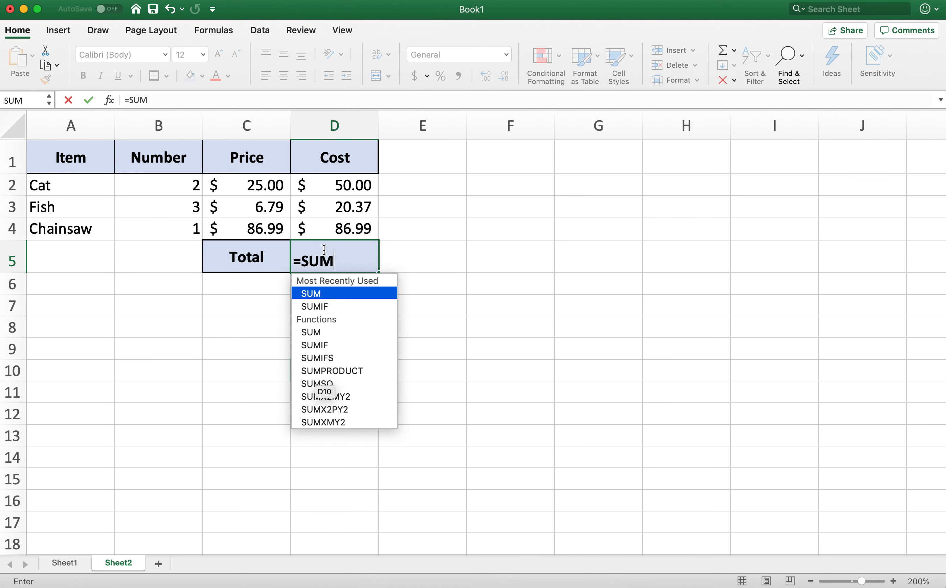
{"action": "double_click", "coordinate": [314, 294]}
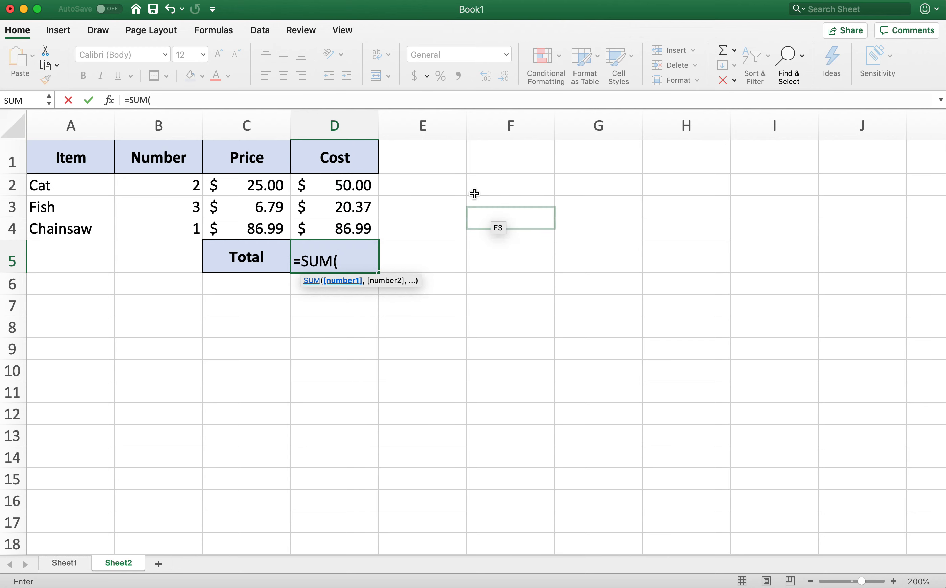
{"action": "left_click_drag", "start_coordinate": [362, 186], "coordinate": [364, 229]}
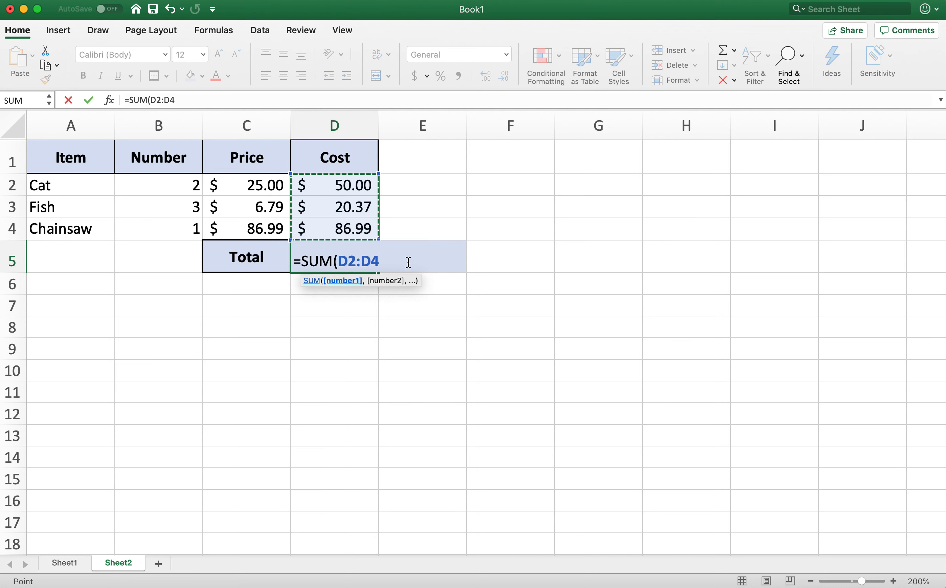
{"action": "type", "text": ")"}
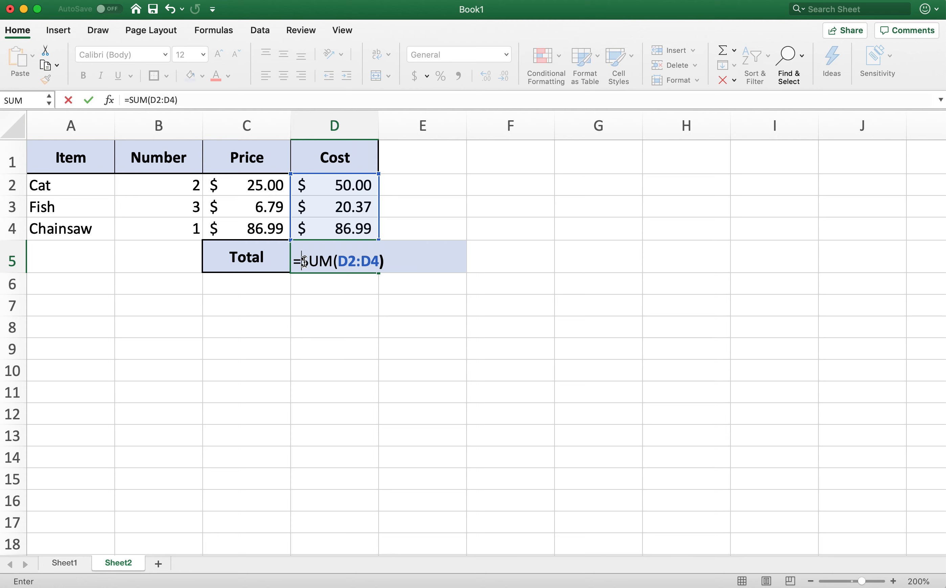
{"action": "left_click_drag", "start_coordinate": [304, 261], "coordinate": [332, 262]}
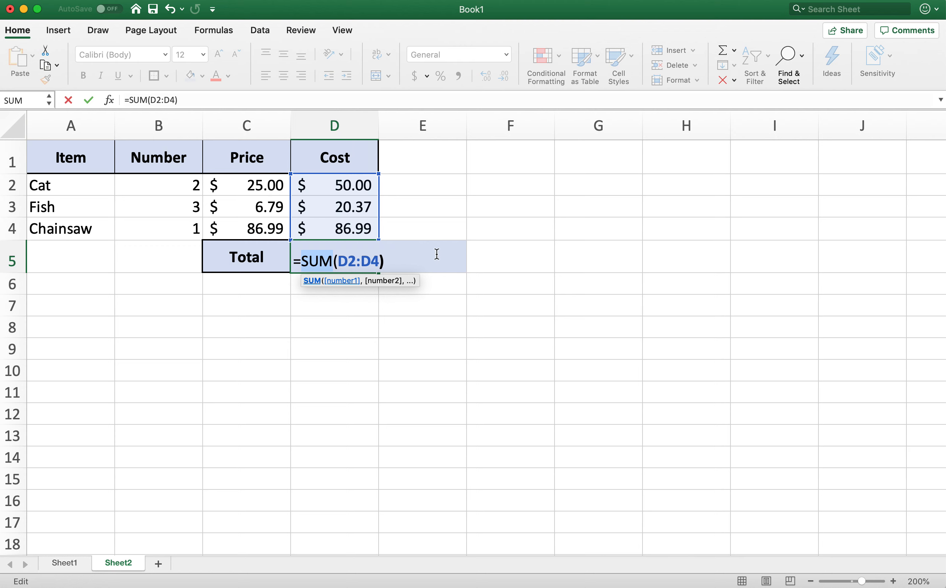
{"action": "key", "text": "Return"}
- Centre the total in D5 both vertically and horizontally
{"action": "left_click", "coordinate": [368, 259]}
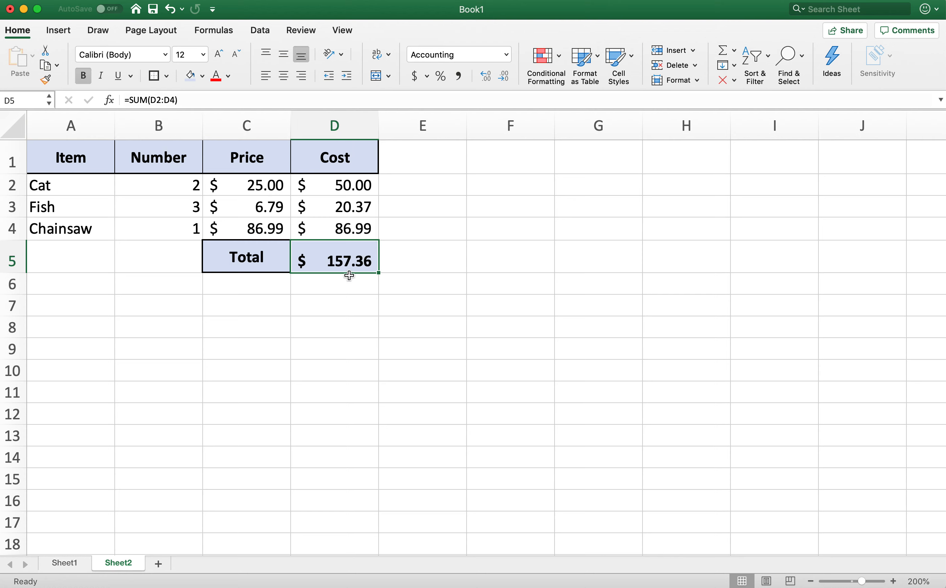
{"action": "left_click", "coordinate": [289, 55]}
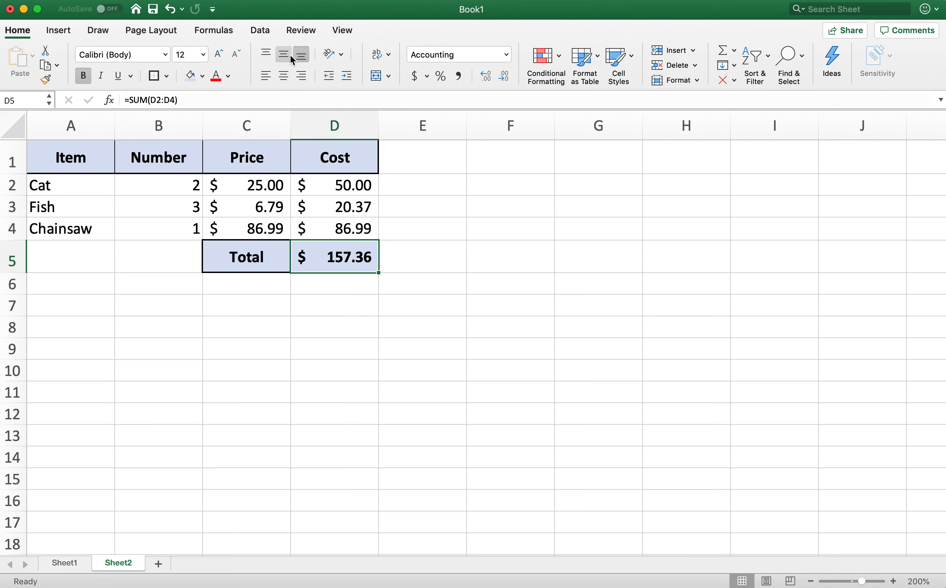
{"action": "left_click", "coordinate": [290, 77]}
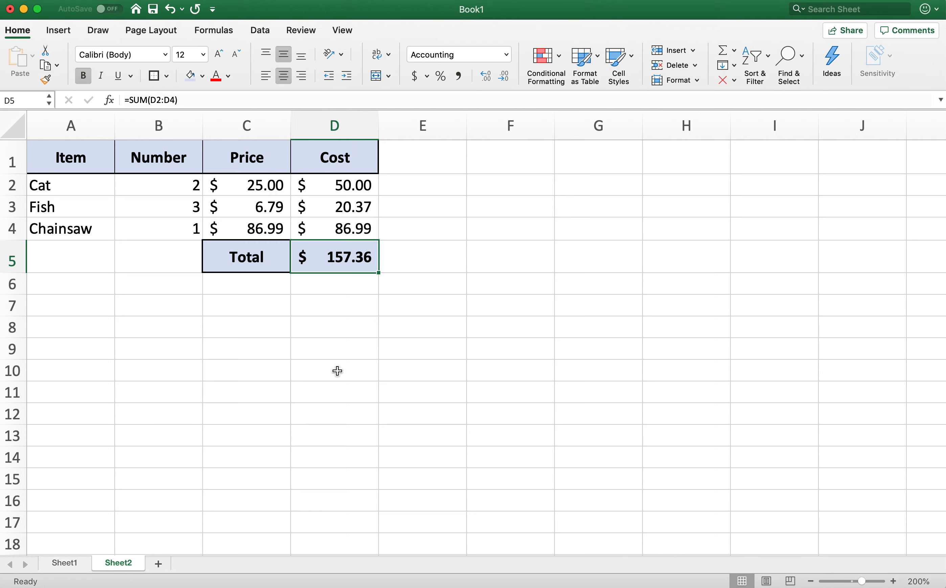
{"action": "left_click", "coordinate": [266, 349]}
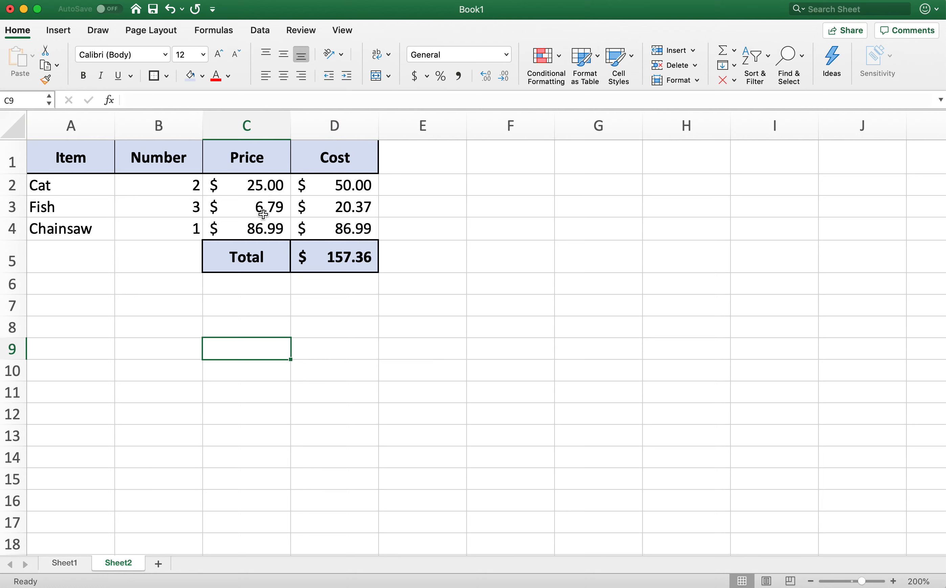
- Set the Fish row's Price to 14.79 and check its Cost cell D3 and the total in D5
{"action": "left_click", "coordinate": [271, 194]}
{"action": "left_click", "coordinate": [188, 208]}
{"action": "left_click", "coordinate": [250, 221]}
{"action": "left_click", "coordinate": [260, 208]}
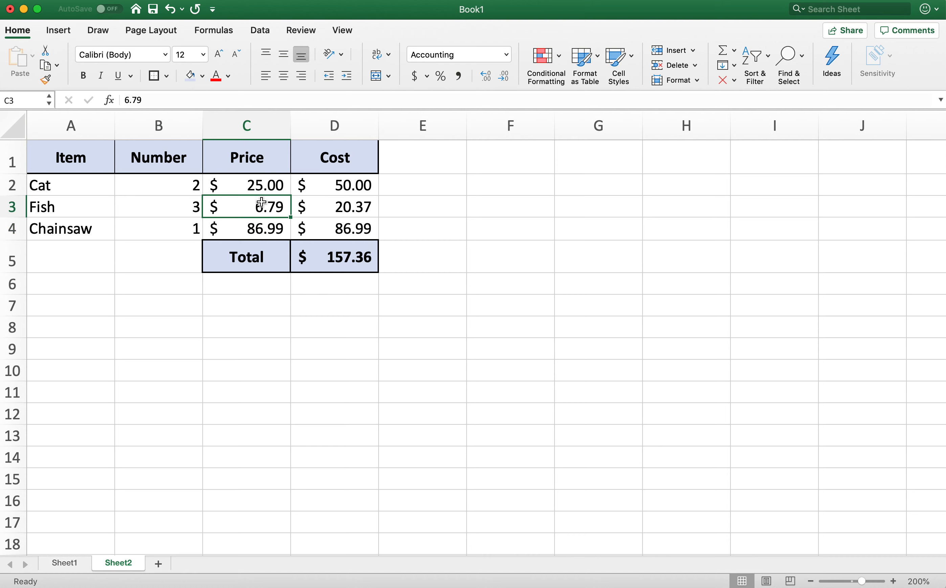
{"action": "left_click", "coordinate": [185, 202]}
{"action": "left_click", "coordinate": [256, 212]}
{"action": "type", "text": "14.76"}
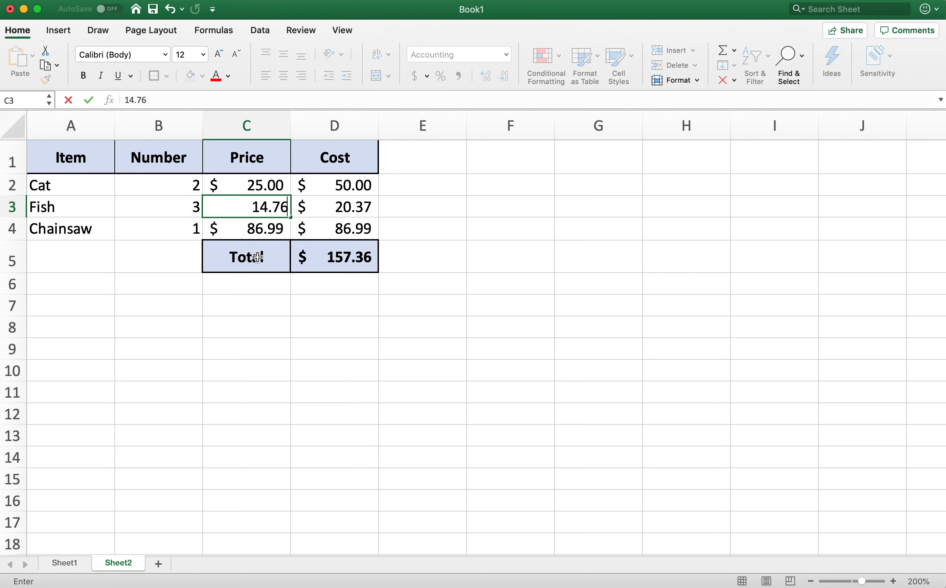
{"action": "key", "text": "BackSpace"}
{"action": "type", "text": "9"}
{"action": "key", "text": "Return"}
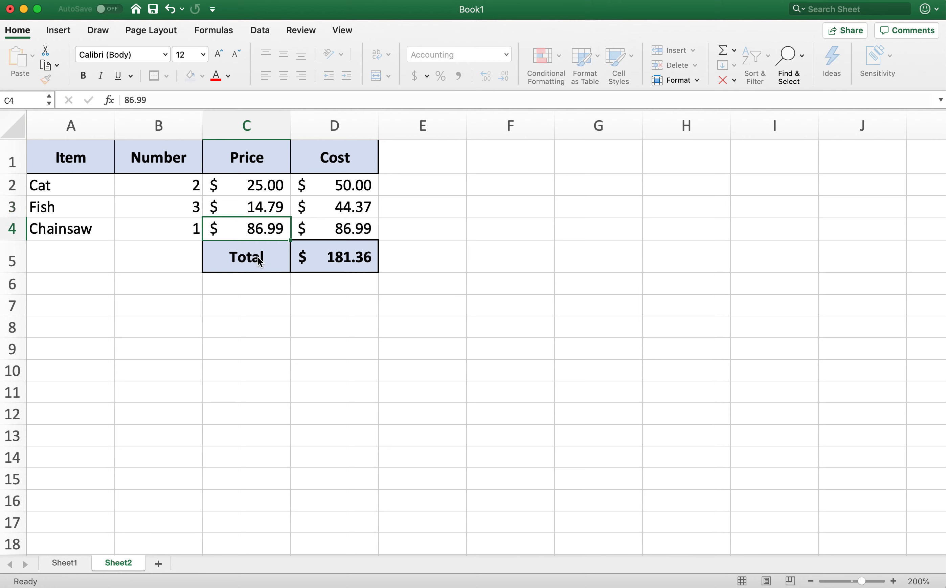
{"action": "left_click", "coordinate": [360, 208]}
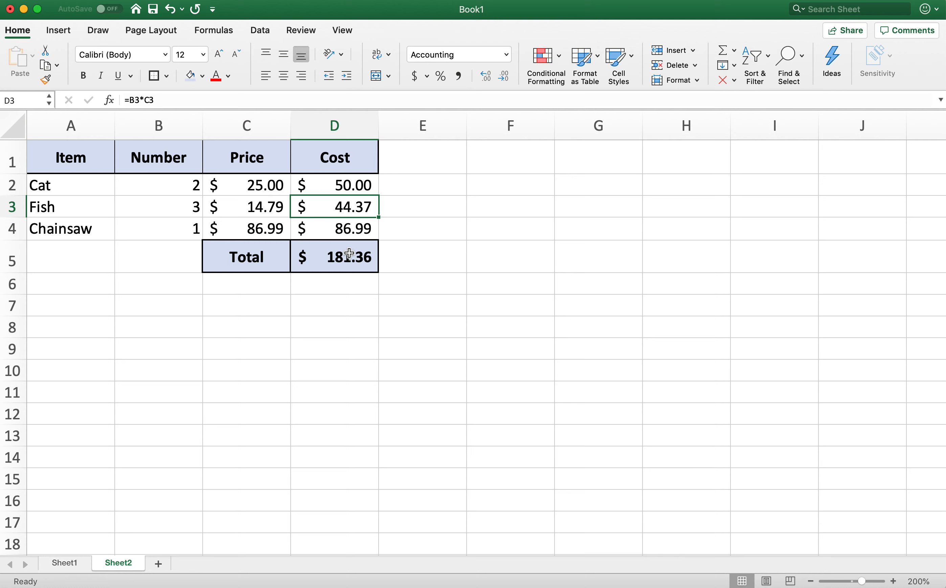
{"action": "left_click", "coordinate": [349, 257]}
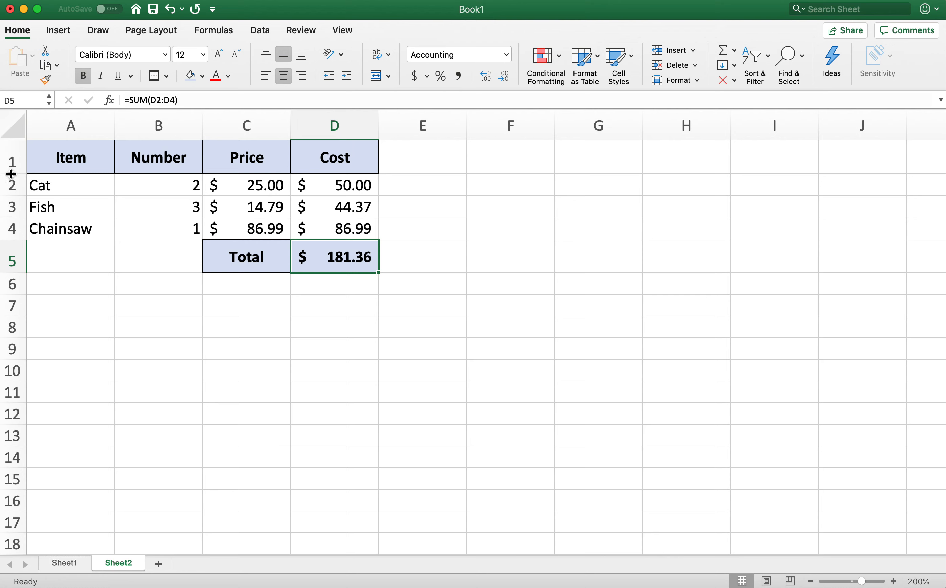
- Insert a blank row between Fish and Chainsaw, and select its Item cell A4
{"action": "left_click", "coordinate": [65, 185]}
{"action": "left_click_drag", "start_coordinate": [65, 185], "coordinate": [76, 227]}
{"action": "left_click", "coordinate": [14, 229]}
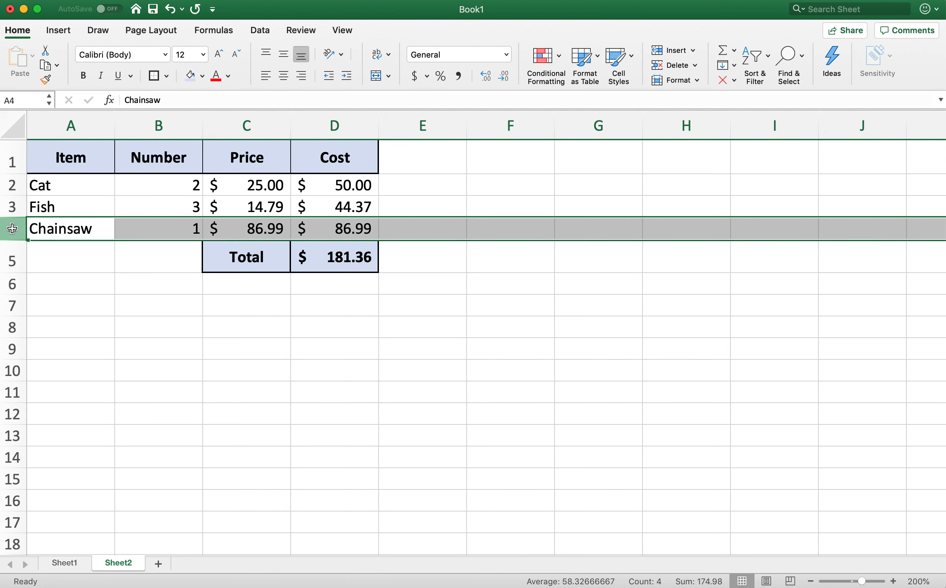
{"action": "left_click", "coordinate": [216, 197]}
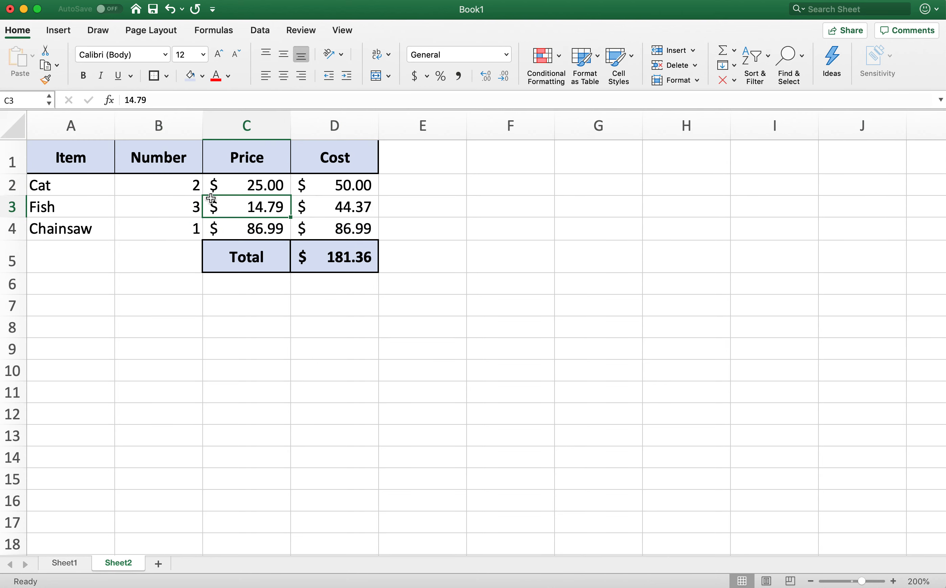
{"action": "left_click", "coordinate": [117, 197]}
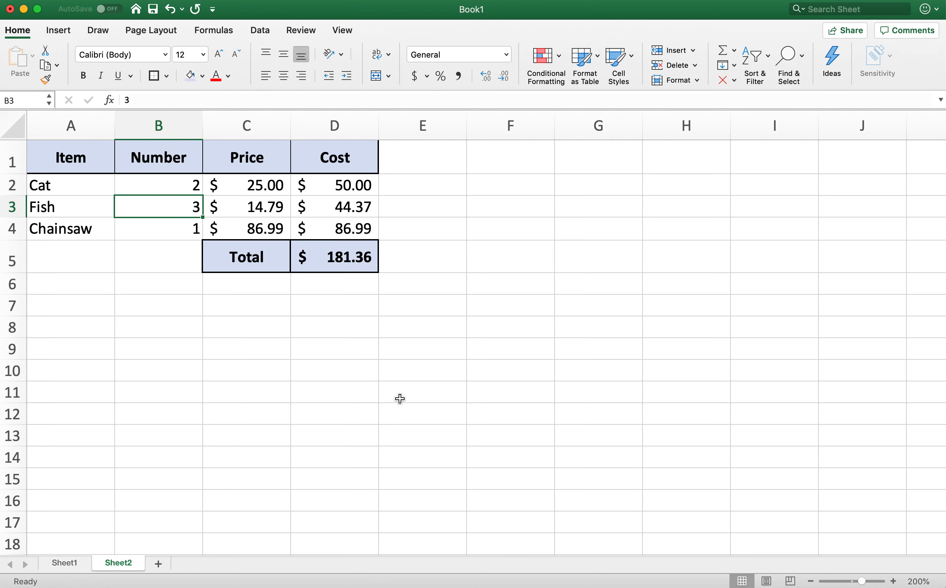
{"action": "left_click", "coordinate": [10, 226]}
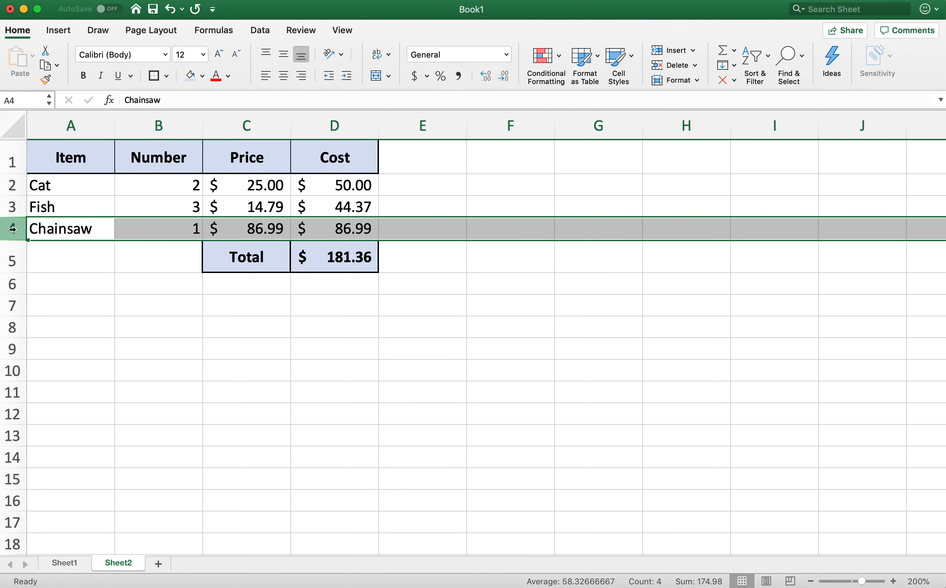
{"action": "right_click", "coordinate": [13, 229]}
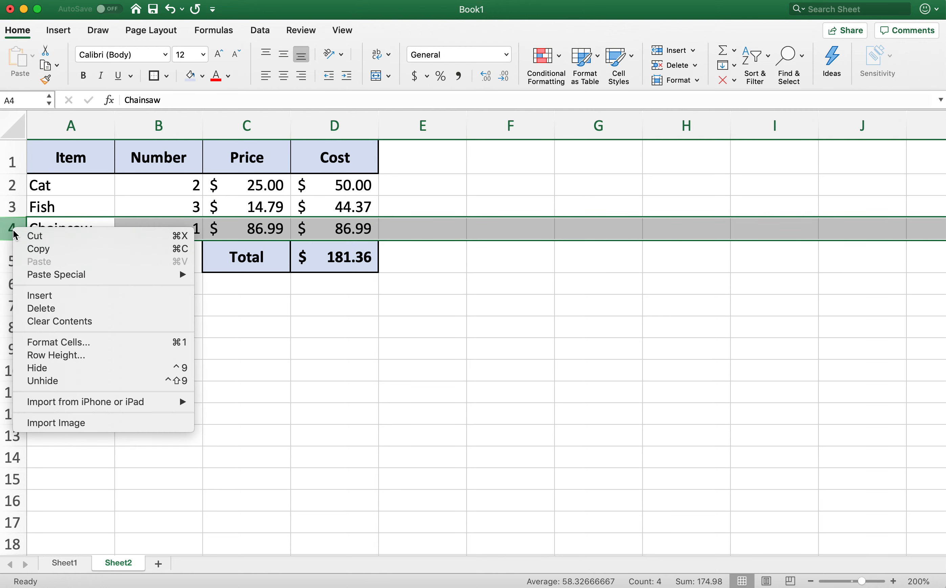
{"action": "left_click", "coordinate": [53, 296]}
{"action": "left_click", "coordinate": [70, 326]}
{"action": "left_click", "coordinate": [64, 225]}
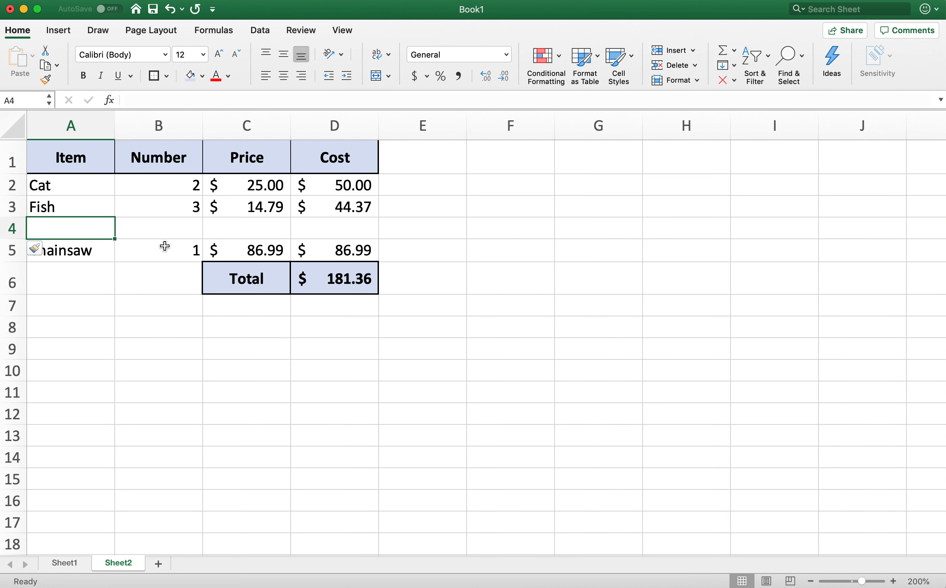
- Fill row 4 with the item Bulletproof Windows, a Number of 2 and a Price of 72
{"action": "type", "text": "Bulletproo"}
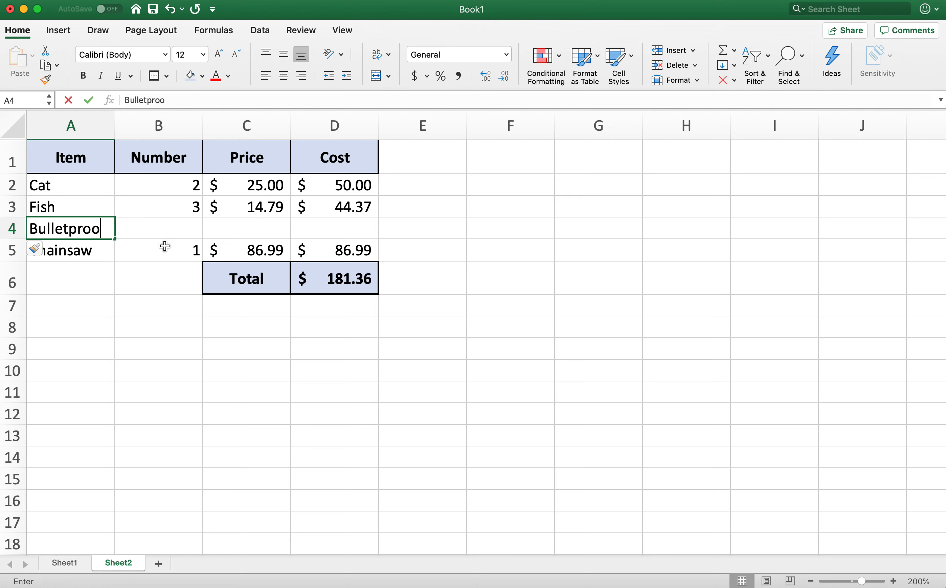
{"action": "type", "text": "f Windows"}
{"action": "key", "text": "Tab"}
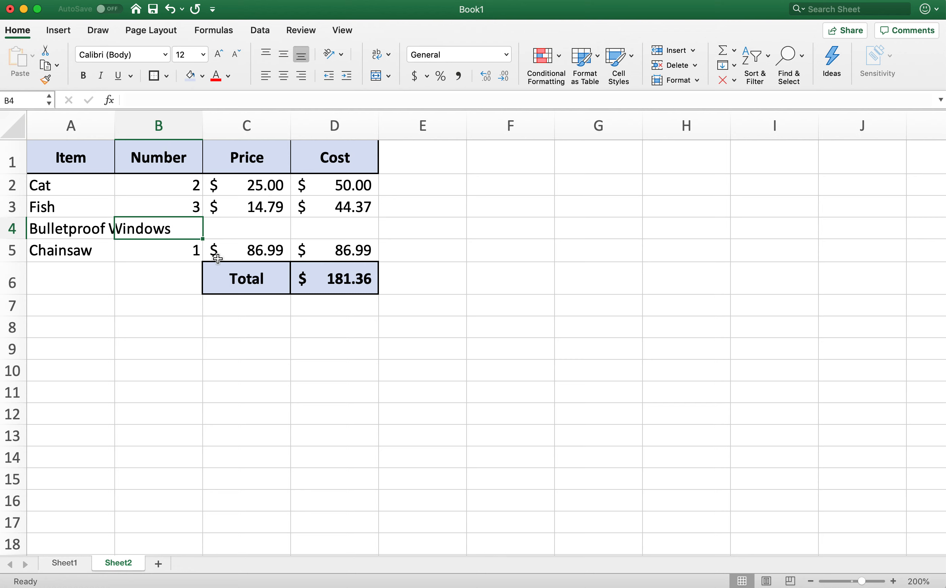
{"action": "type", "text": "2"}
{"action": "key", "text": "Tab"}
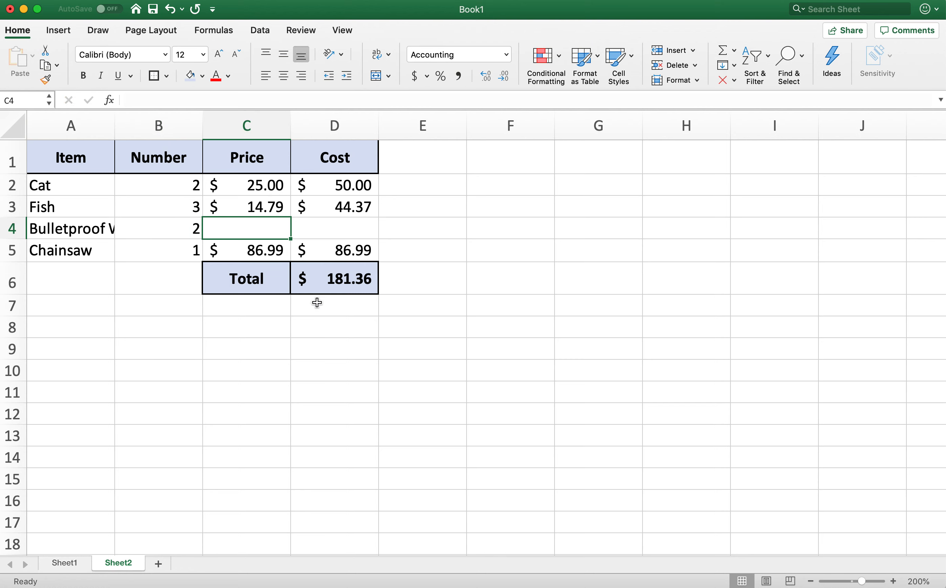
{"action": "type", "text": "72"}
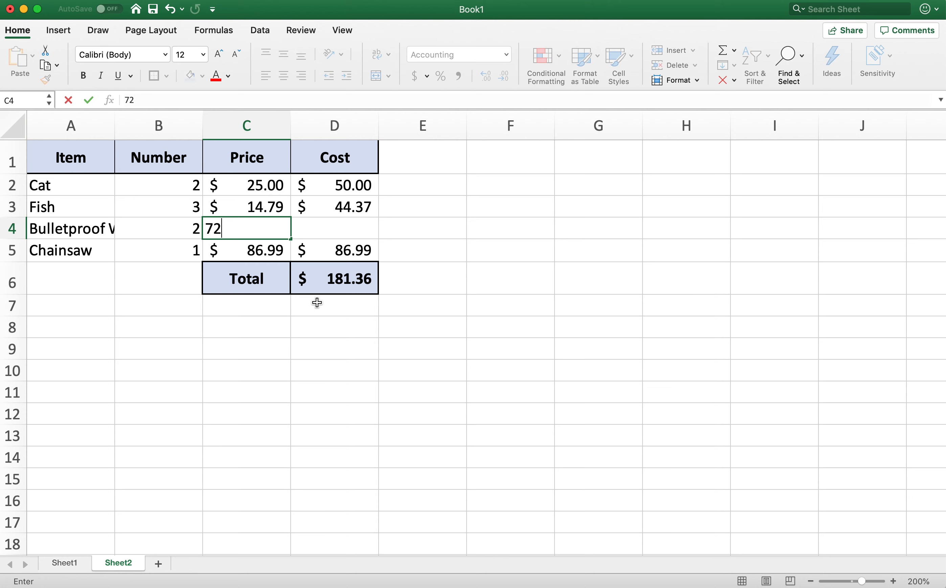
{"action": "key", "text": "Tab"}
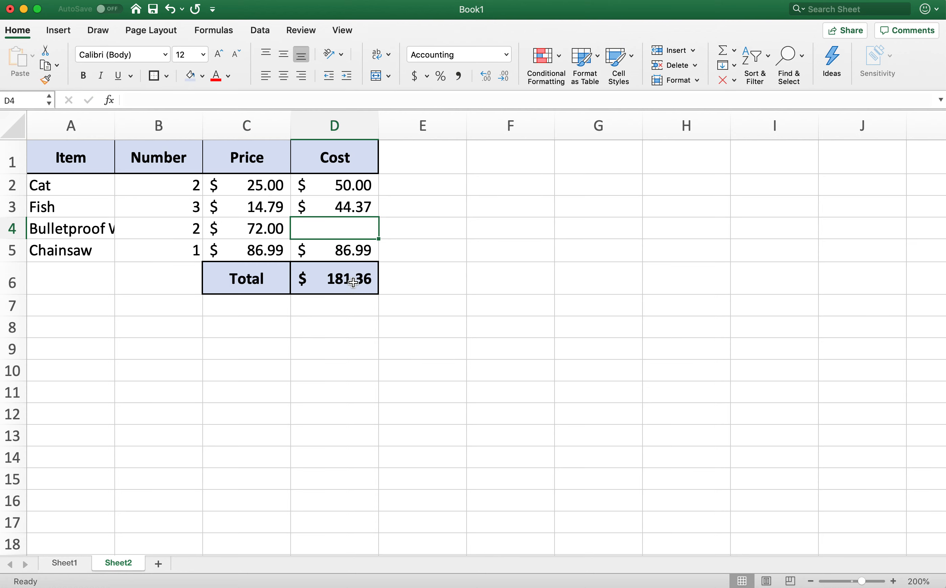
- Copy the Cost formula from D3 down into D4, and check the formulas in D4 and the total cell D6
{"action": "left_click", "coordinate": [339, 213]}
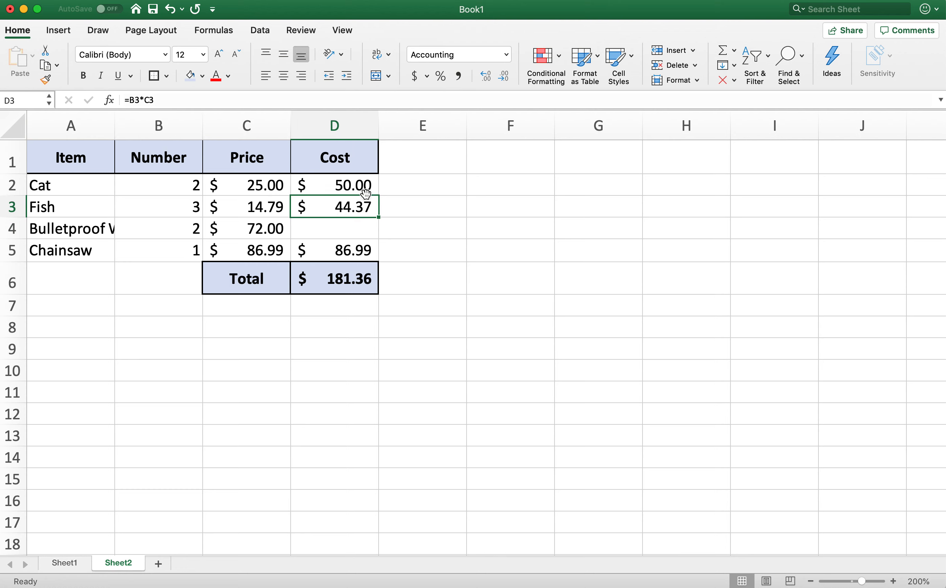
{"action": "left_click_drag", "start_coordinate": [378, 217], "coordinate": [377, 237]}
{"action": "left_click", "coordinate": [328, 242]}
{"action": "left_click", "coordinate": [243, 224]}
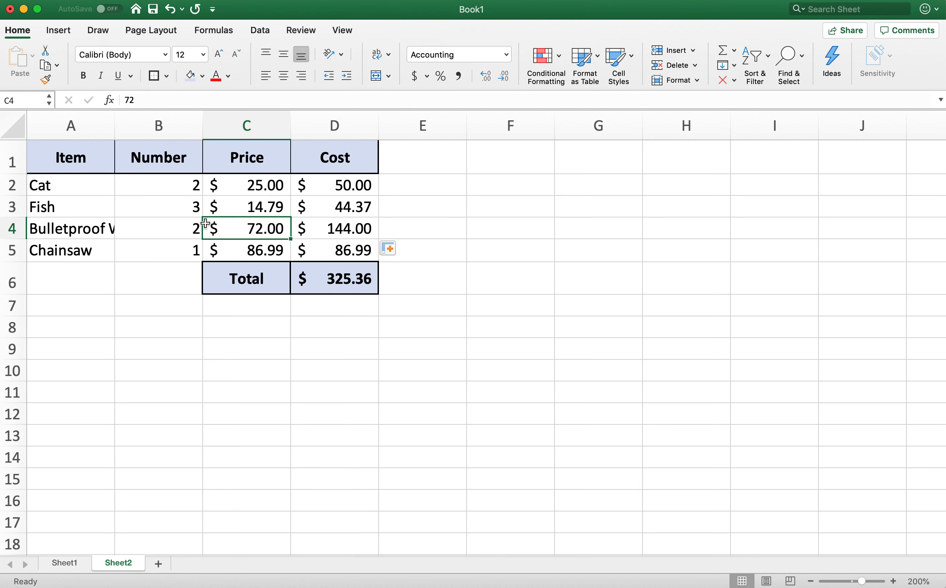
{"action": "left_click", "coordinate": [344, 229]}
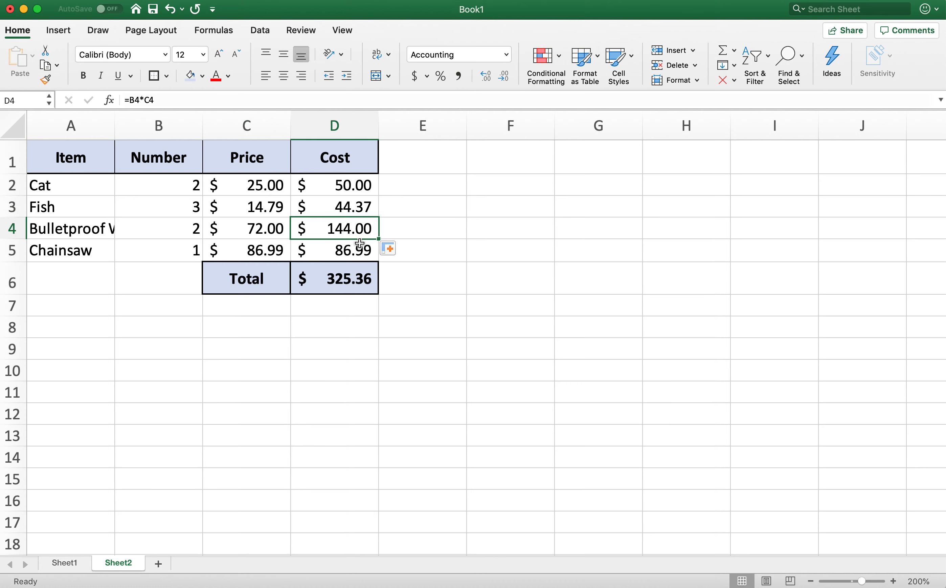
{"action": "left_click", "coordinate": [340, 278]}
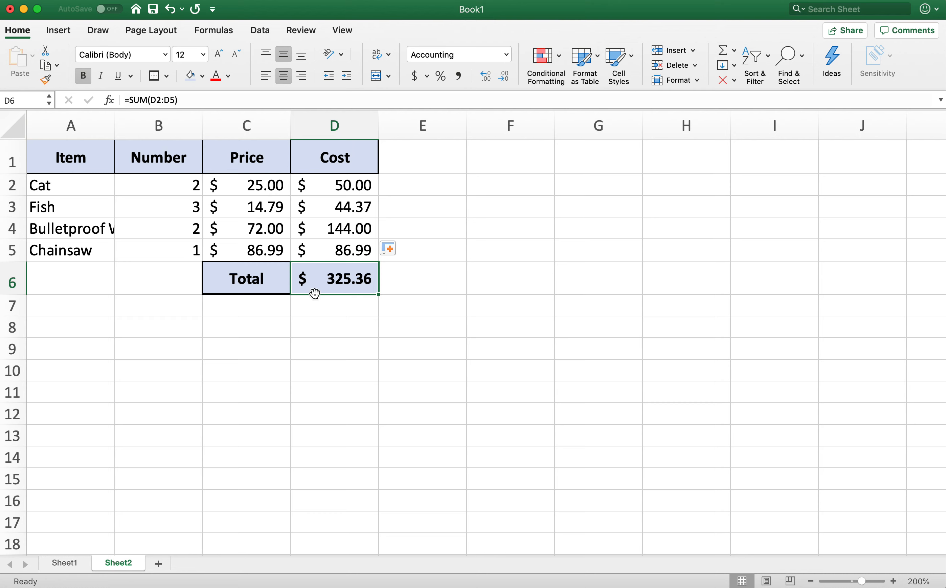
- Widen column A and auto-fit it to show the full Bulletproof Windows text
{"action": "left_click", "coordinate": [74, 232]}
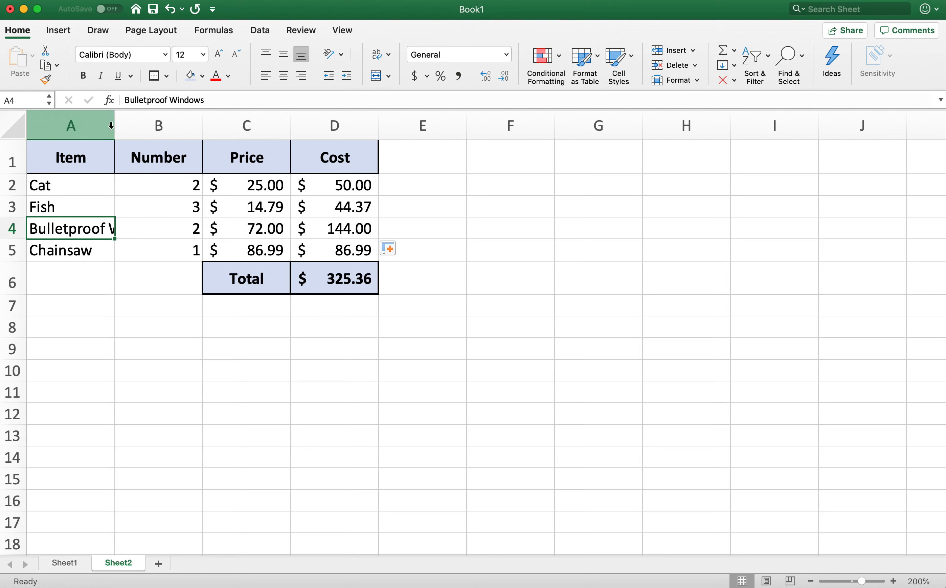
{"action": "left_click_drag", "start_coordinate": [116, 126], "coordinate": [181, 129]}
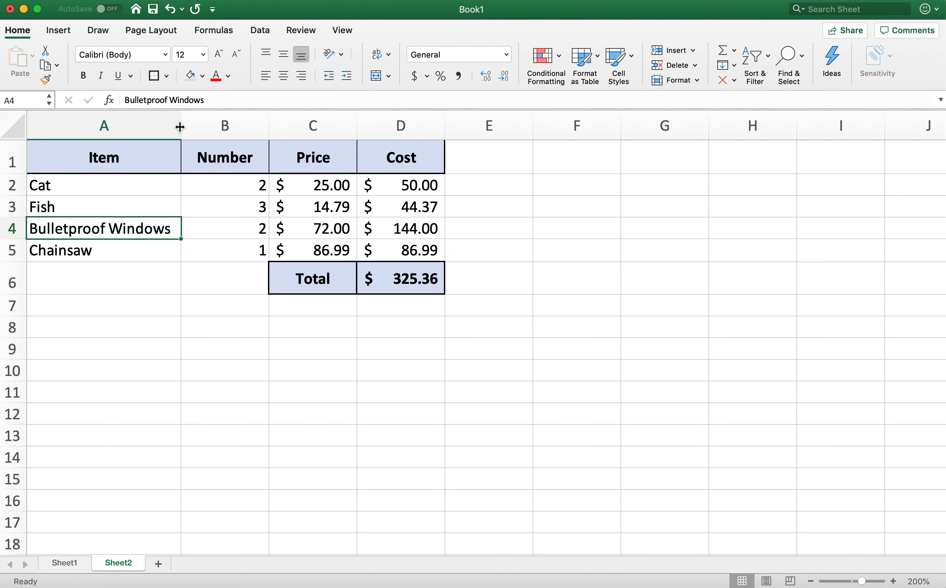
{"action": "left_click_drag", "start_coordinate": [178, 127], "coordinate": [108, 125]}
{"action": "double_click", "coordinate": [107, 126]}
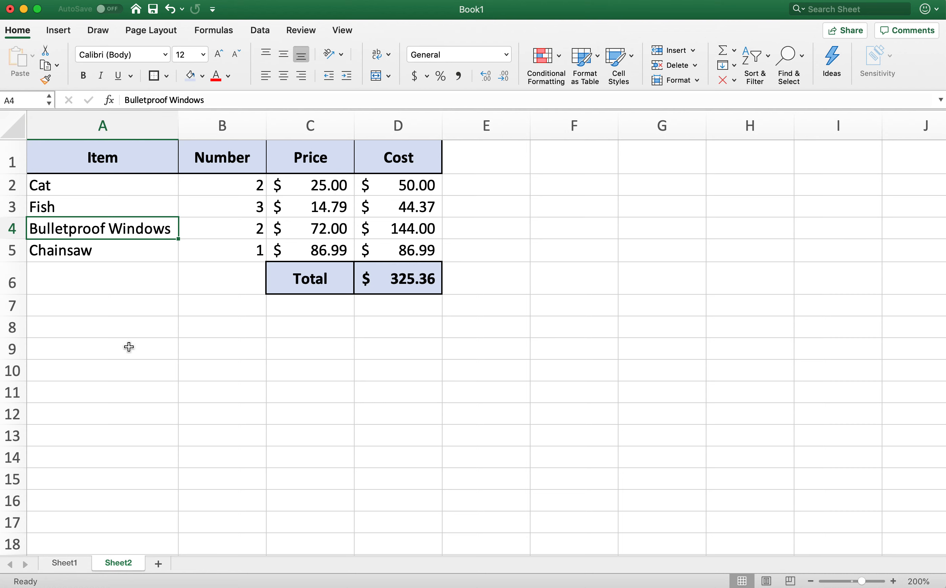
{"action": "left_click", "coordinate": [115, 268]}
{"action": "left_click", "coordinate": [118, 187]}
{"action": "left_click", "coordinate": [110, 380]}
{"action": "left_click", "coordinate": [148, 474]}
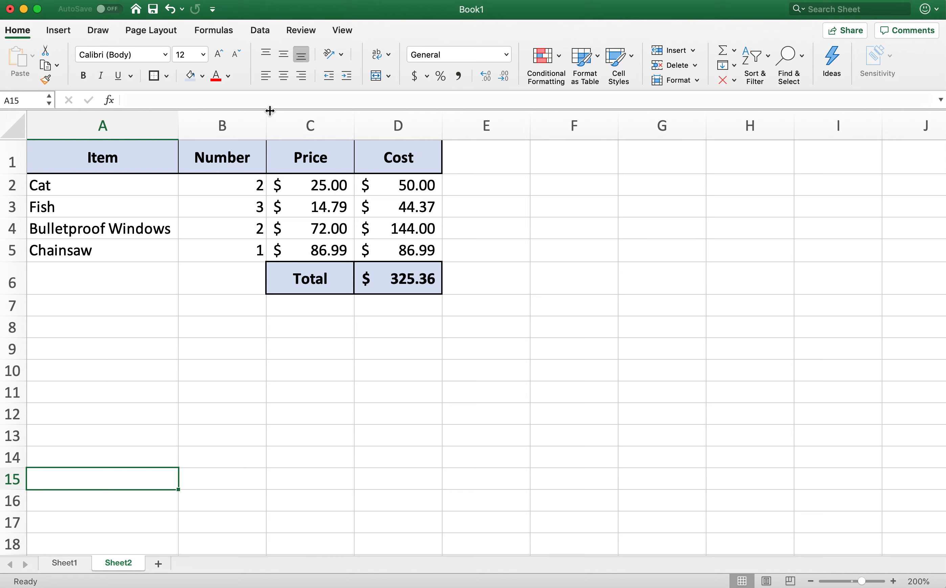
- Narrow column B to just fit its Number heading and auto-fit columns C and D to their contents
{"action": "left_click_drag", "start_coordinate": [267, 118], "coordinate": [242, 119]}
{"action": "left_click", "coordinate": [209, 150]}
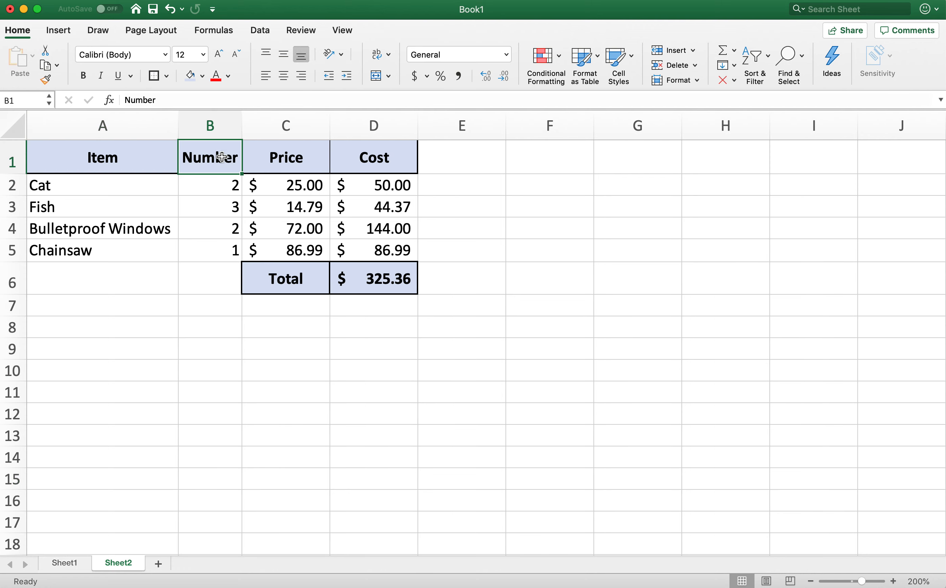
{"action": "double_click", "coordinate": [329, 128]}
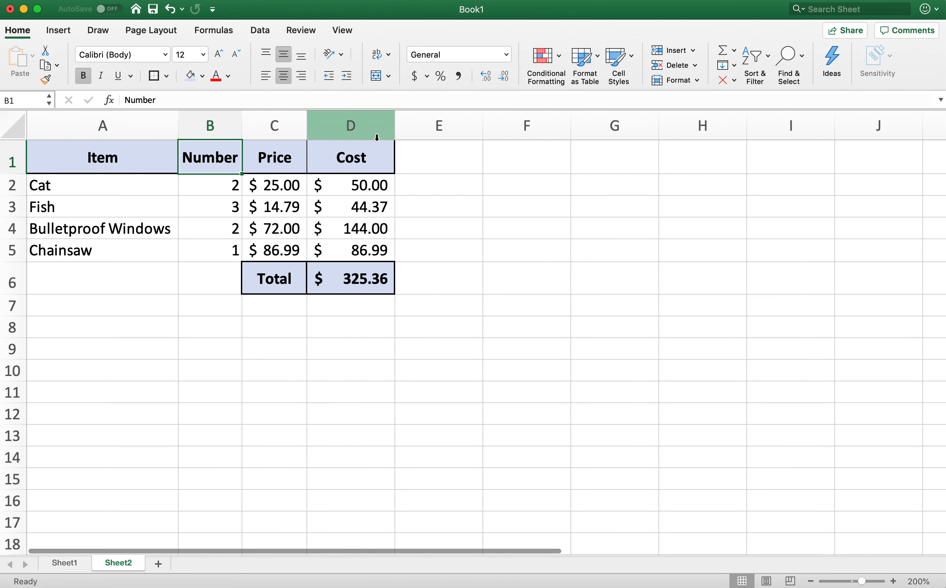
{"action": "double_click", "coordinate": [394, 131]}
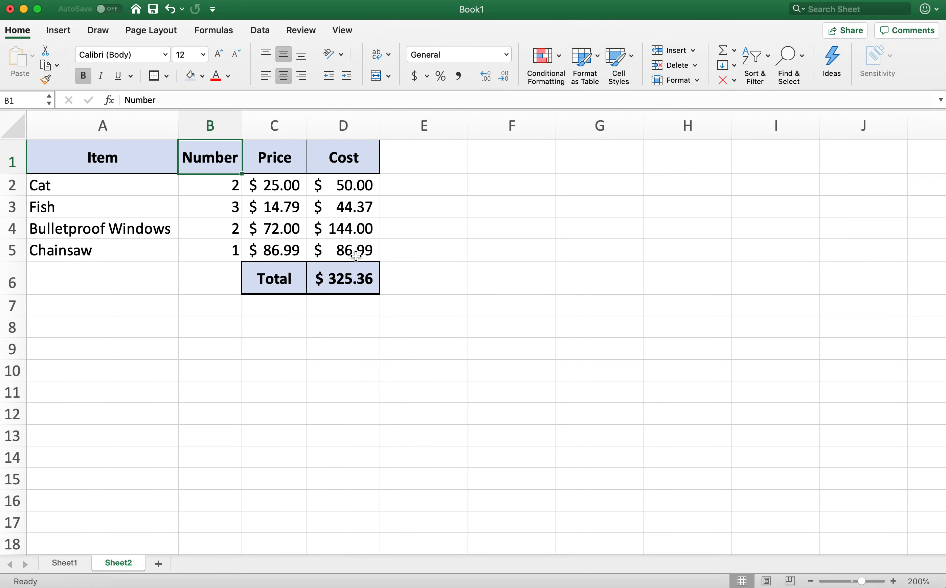
{"action": "left_click", "coordinate": [338, 368]}
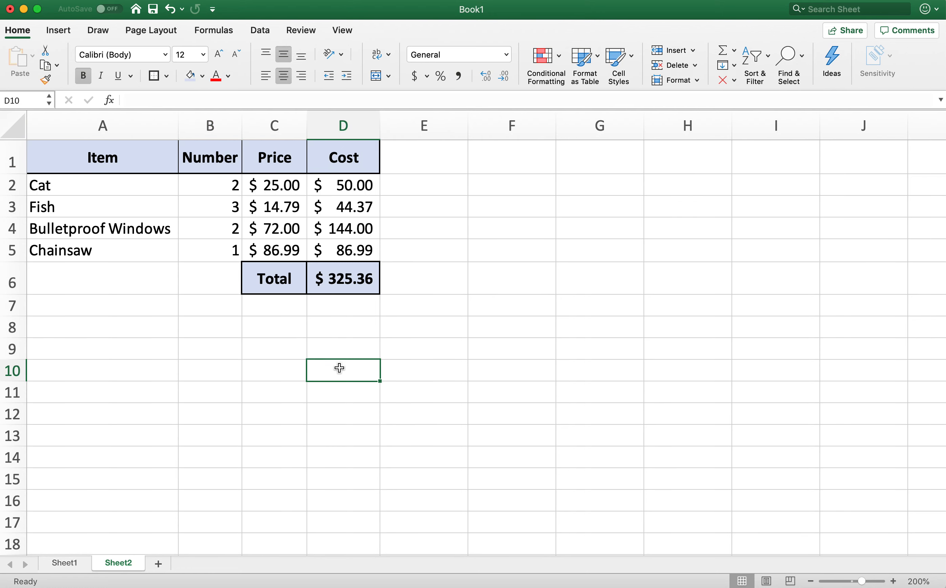
- Widen column B to about 8.00, and slightly widen the Price and Cost columns
{"action": "left_click_drag", "start_coordinate": [247, 133], "coordinate": [252, 131]}
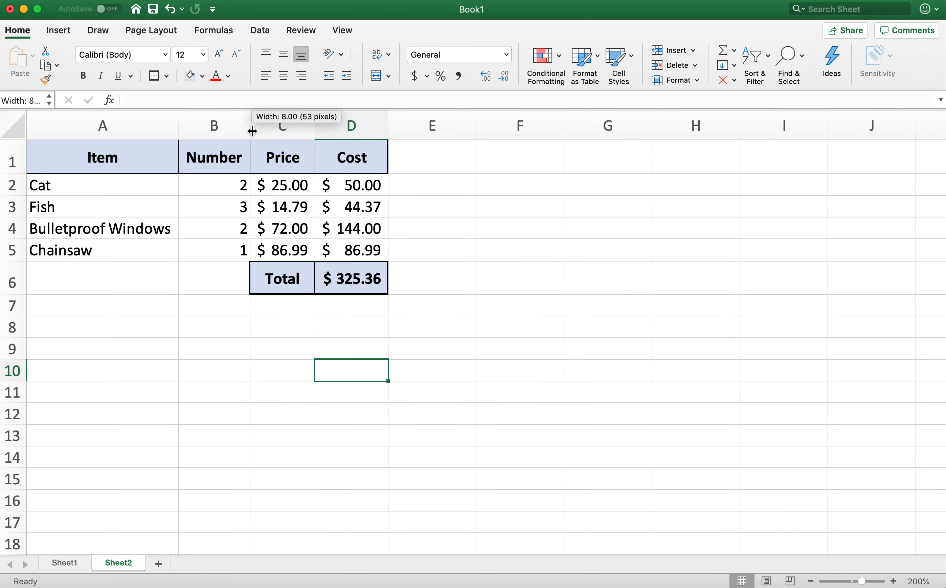
{"action": "left_click_drag", "start_coordinate": [316, 127], "coordinate": [323, 128]}
{"action": "left_click_drag", "start_coordinate": [395, 128], "coordinate": [407, 128]}
{"action": "left_click", "coordinate": [374, 307]}
{"action": "left_click", "coordinate": [272, 387]}
{"action": "left_click", "coordinate": [132, 308]}
{"action": "left_click", "coordinate": [195, 345]}
{"action": "left_click", "coordinate": [374, 337]}
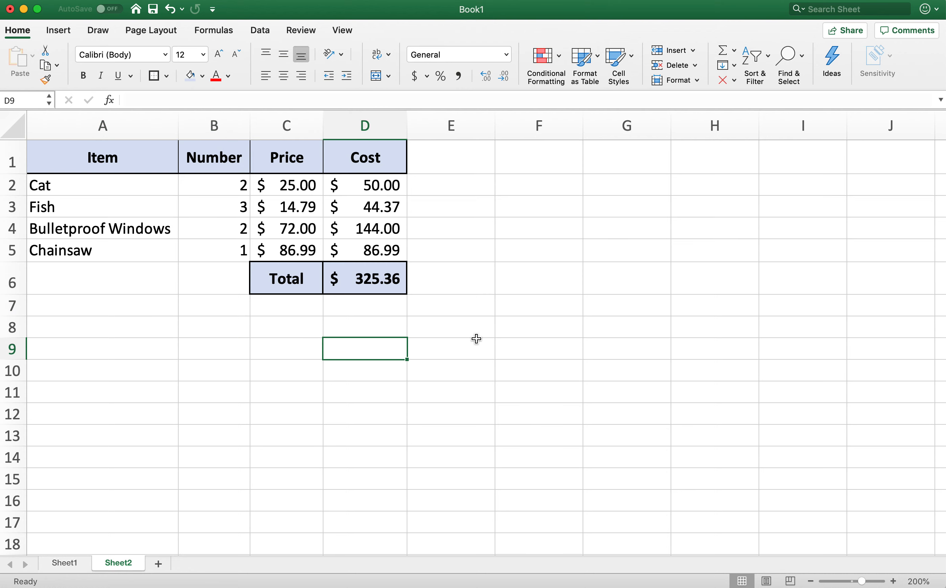
{"action": "left_click", "coordinate": [477, 338]}
{"action": "left_click", "coordinate": [480, 232]}
{"action": "left_click", "coordinate": [561, 270]}
{"action": "left_click", "coordinate": [389, 369]}
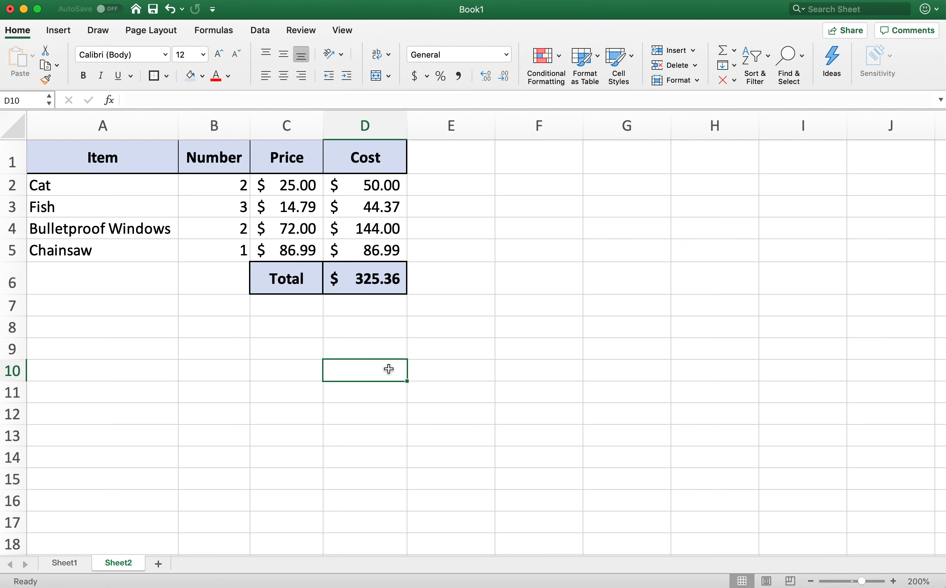
- Enter the label Budget in cell F1
{"action": "left_click", "coordinate": [538, 187]}
{"action": "left_click", "coordinate": [536, 169]}
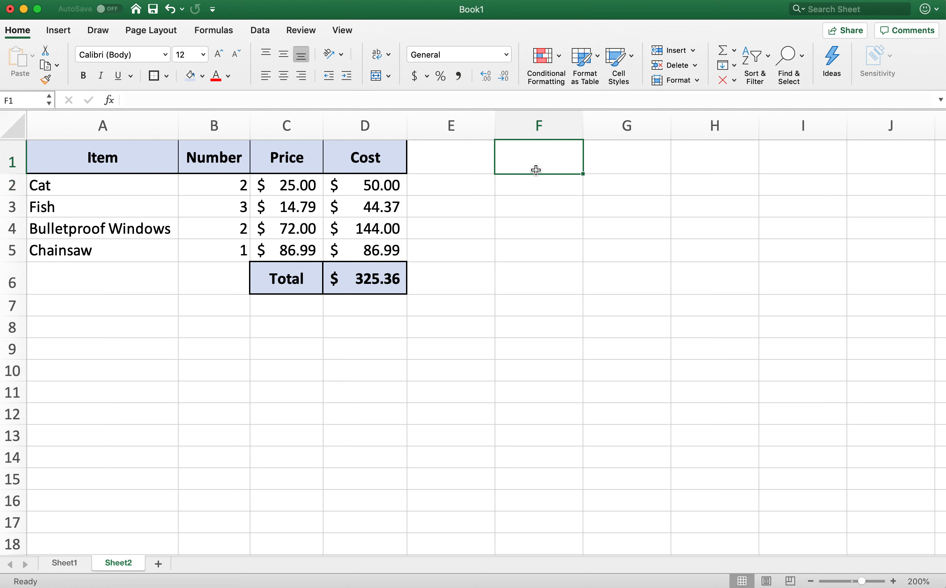
{"action": "type", "text": "Bude"}
{"action": "type", "text": "get"}
{"action": "key", "text": "Return"}
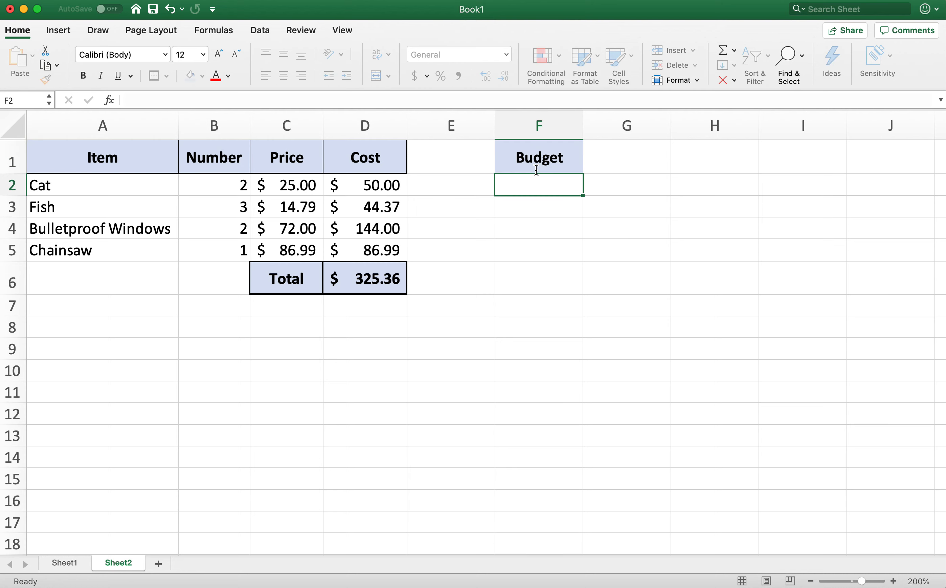
- Enter a budget of 5000 in G1 in dollar accounting format, and select cell F2 below the Budget label
{"action": "key", "text": "Up"}
{"action": "key", "text": "Right"}
{"action": "type", "text": "5000"}
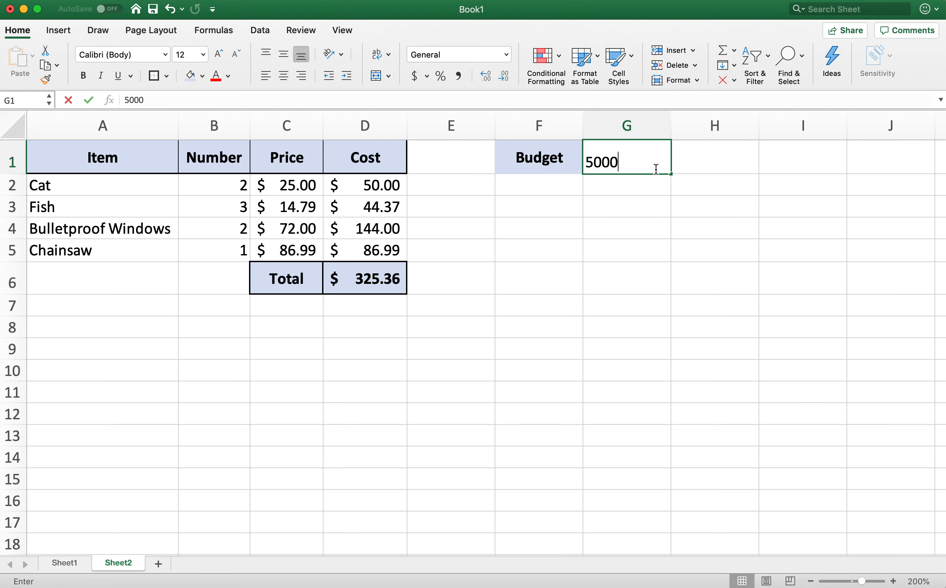
{"action": "key", "text": "Return"}
{"action": "key", "text": "Up"}
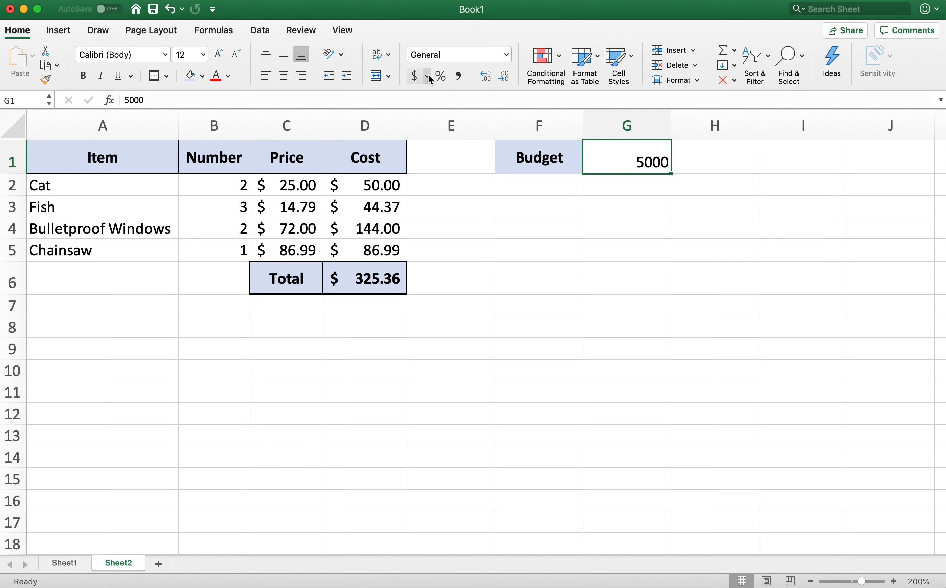
{"action": "left_click", "coordinate": [415, 76]}
{"action": "left_click", "coordinate": [576, 289]}
{"action": "left_click", "coordinate": [574, 190]}
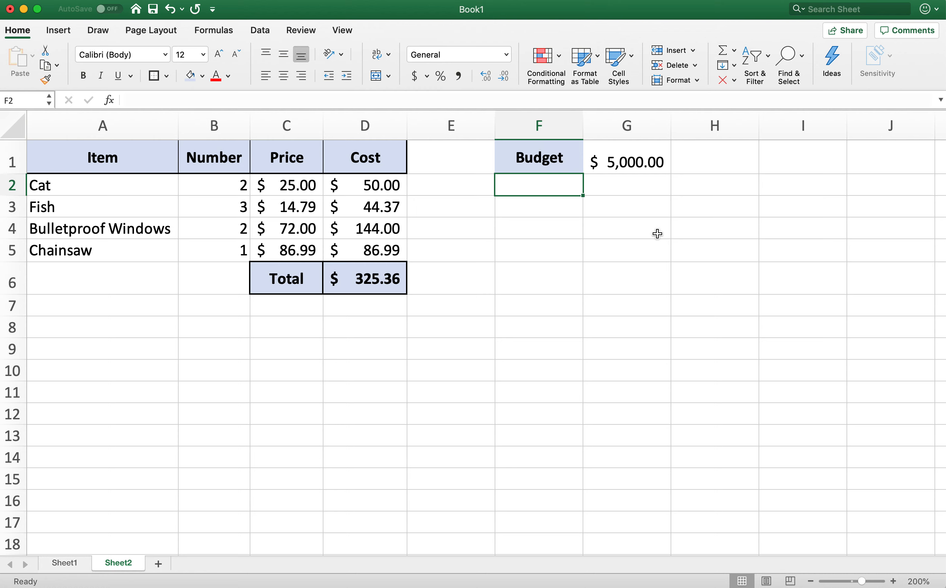
{"action": "type", "text": "Under/over"}
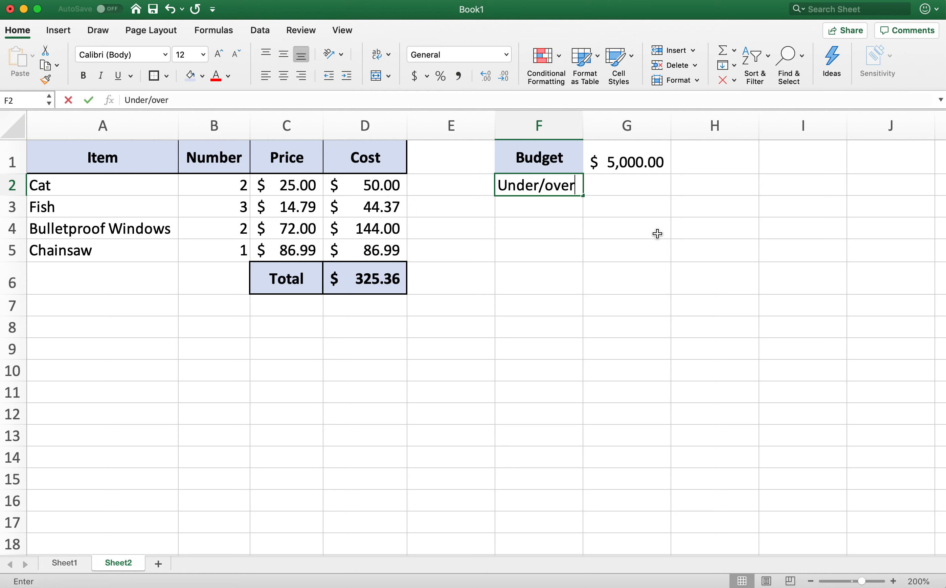
{"action": "type", "text": " budget"}
{"action": "key", "text": "Return"}
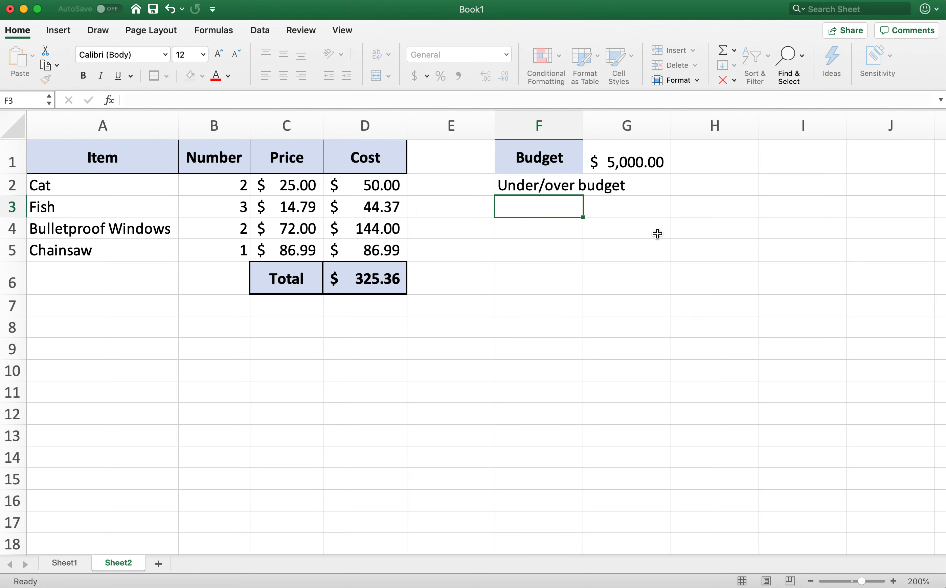
{"action": "key", "text": "Up"}
{"action": "key", "text": "Delete"}
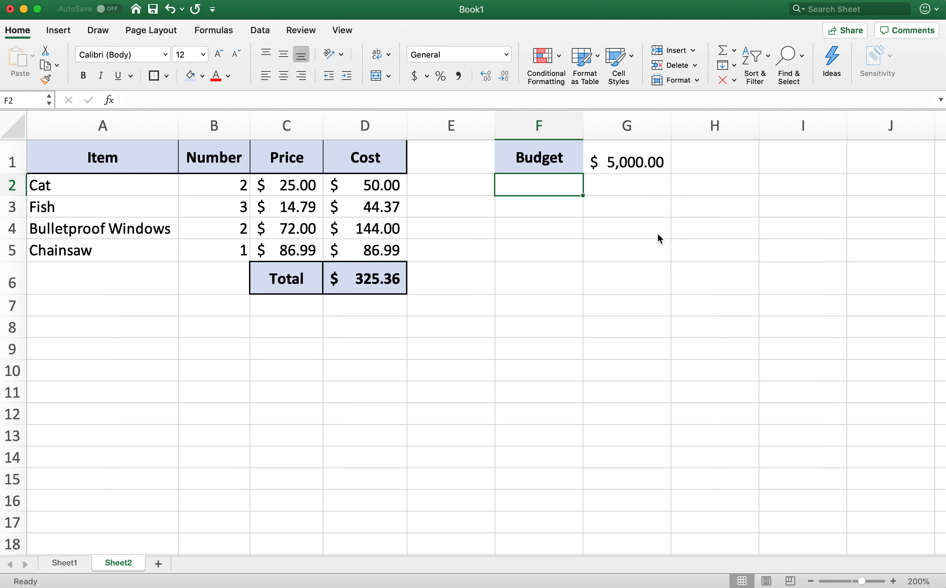
- Enter the label Difference in cell F2
{"action": "type", "text": "Difference"}
{"action": "key", "text": "Return"}
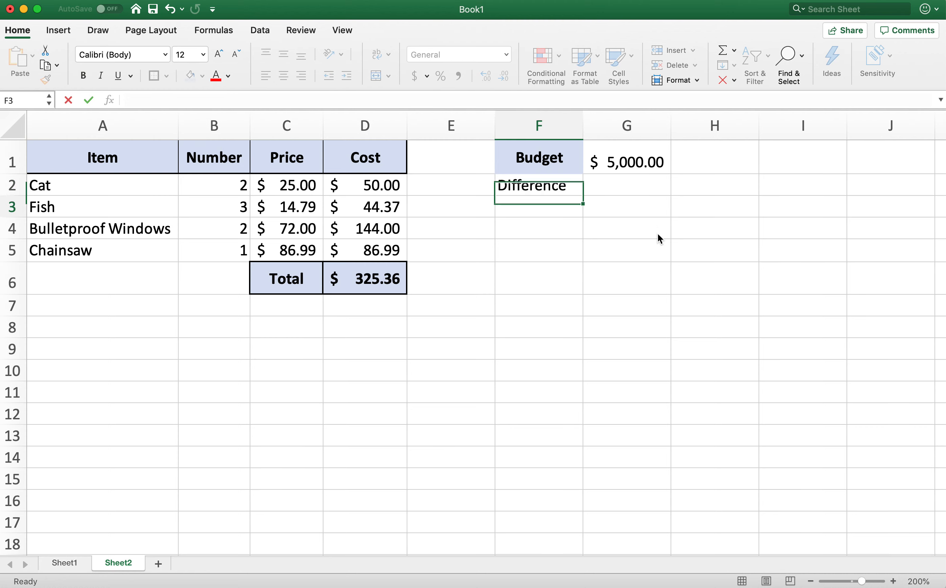
{"action": "key", "text": "Up"}
- Enter the formula =G1-D6 in G2 to subtract the total cost from the budget, and check it
{"action": "left_click", "coordinate": [623, 186]}
{"action": "type", "text": "="}
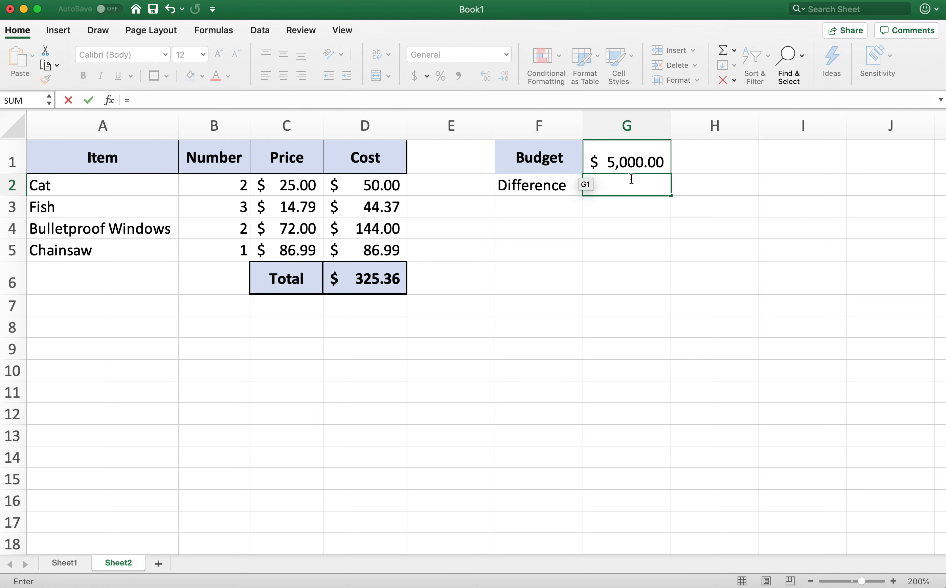
{"action": "left_click", "coordinate": [644, 162]}
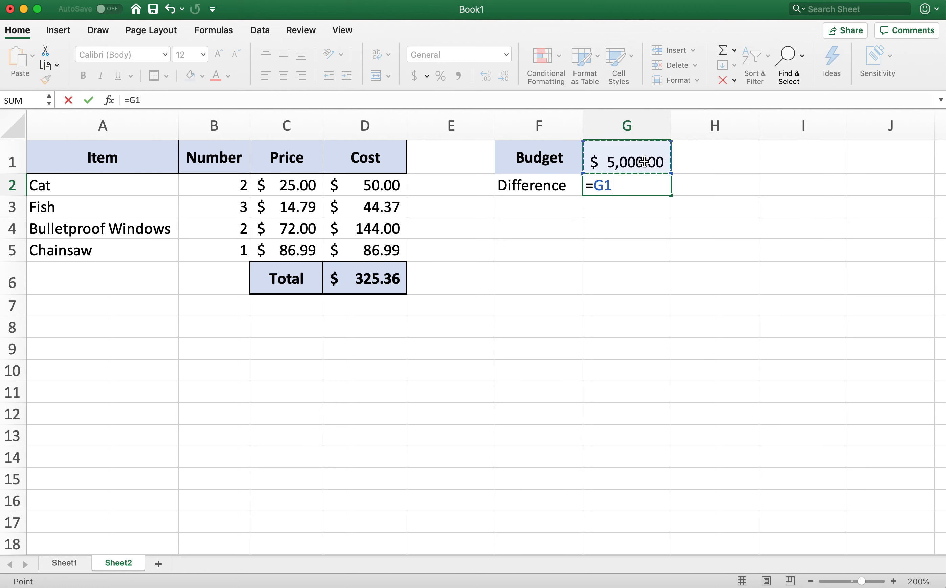
{"action": "type", "text": "-"}
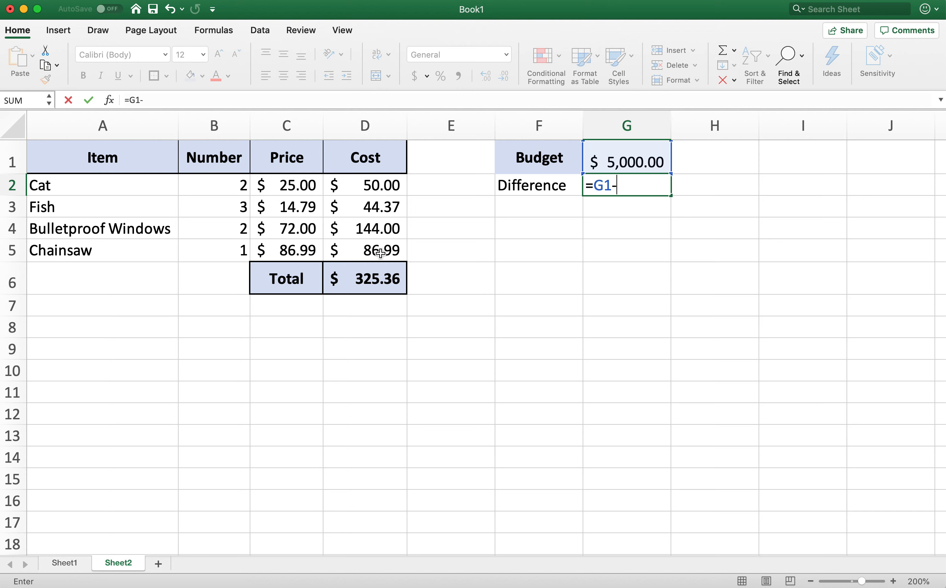
{"action": "left_click", "coordinate": [378, 276]}
{"action": "key", "text": "Return"}
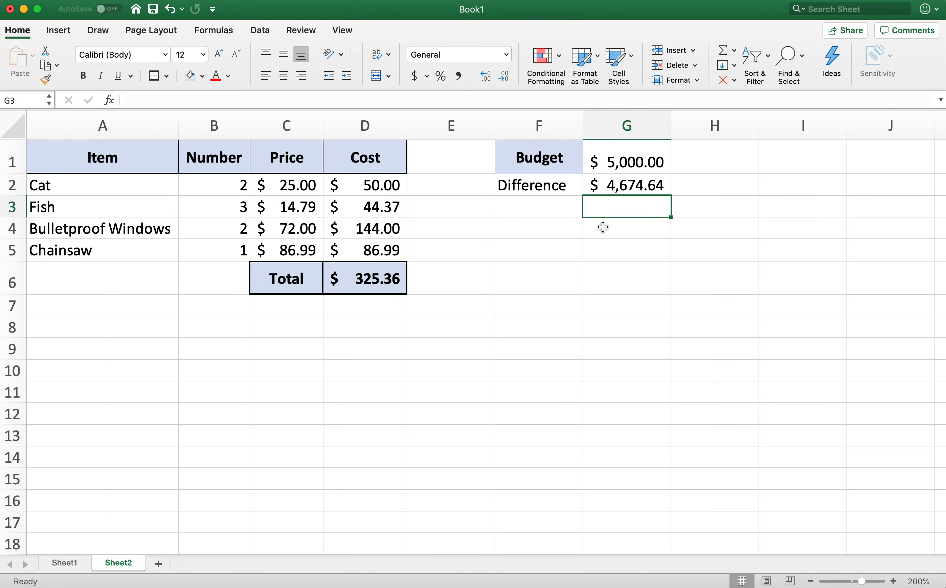
{"action": "left_click", "coordinate": [637, 188]}
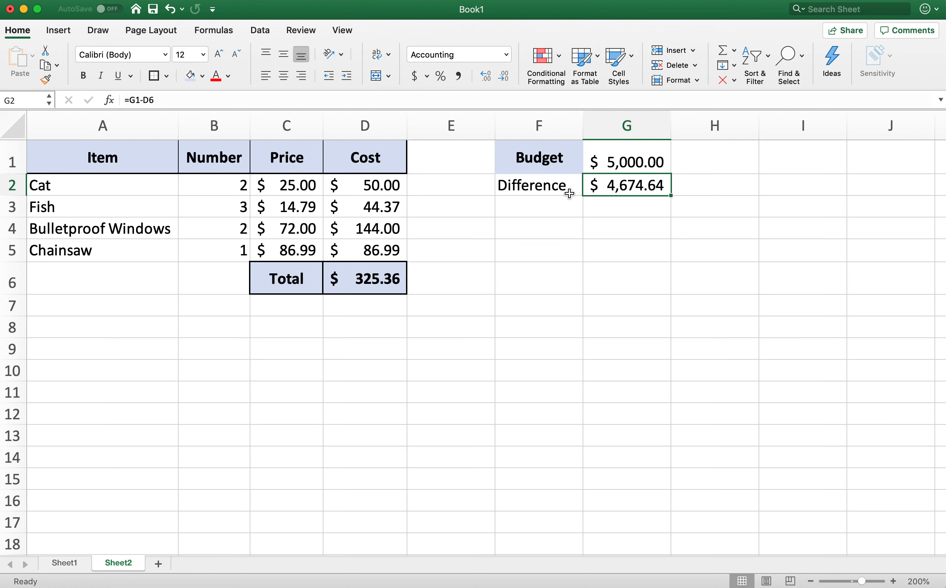
- Set the number of Fish in B3 to 44 and check the budget difference in G2
{"action": "left_click", "coordinate": [174, 205]}
{"action": "left_click", "coordinate": [214, 206]}
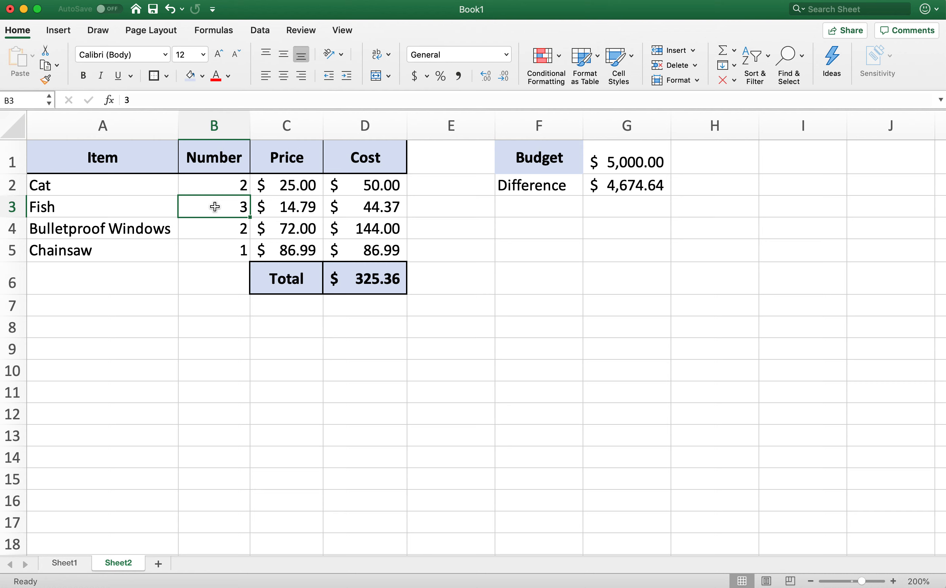
{"action": "type", "text": "44"}
{"action": "key", "text": "Return"}
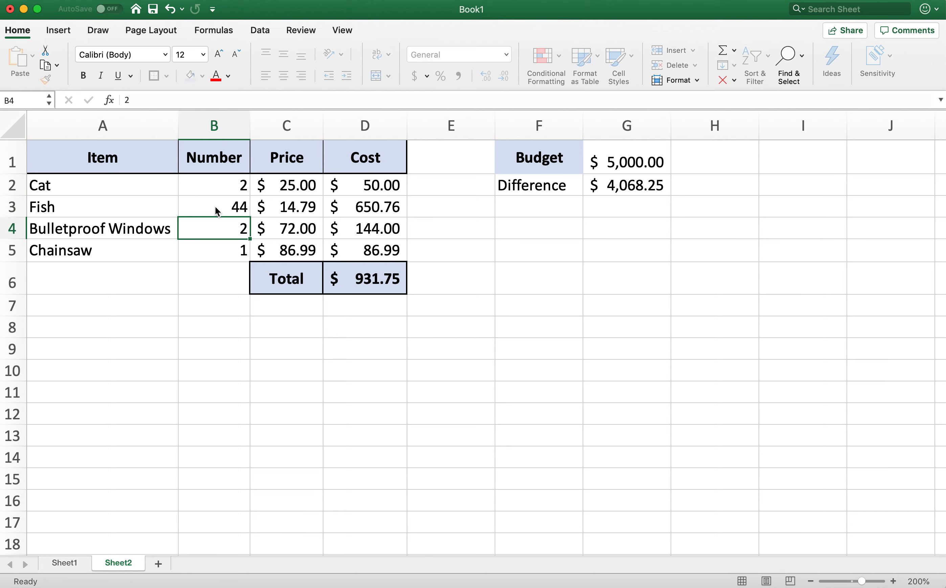
{"action": "left_click", "coordinate": [653, 187]}
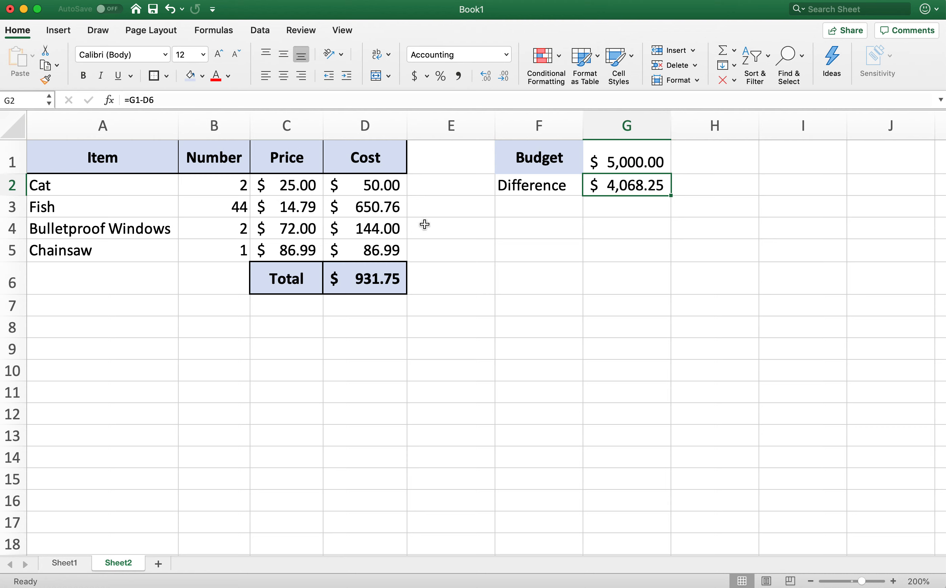
- Replace the label in F2 with How much left and widen column F to fit the text
{"action": "left_click", "coordinate": [515, 191]}
{"action": "type", "text": "Ho"}
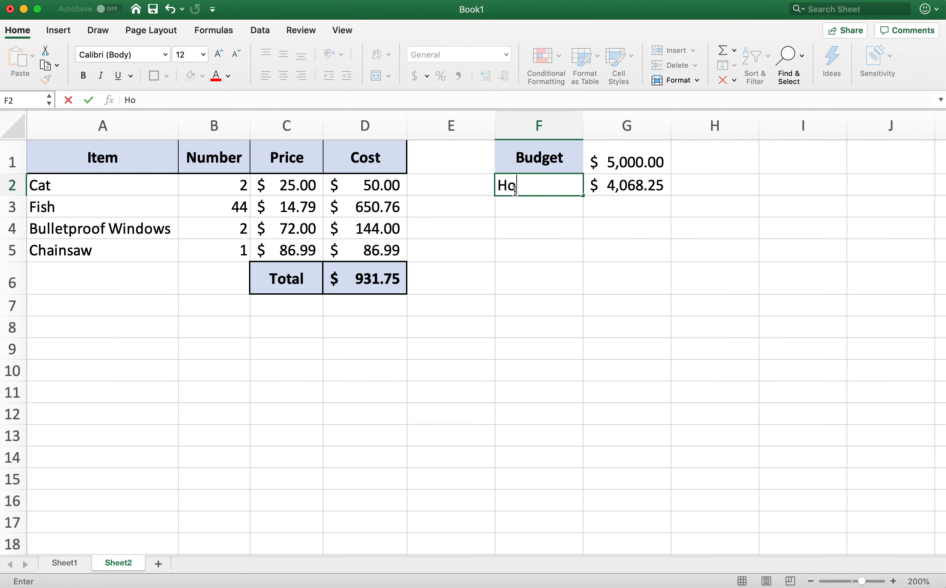
{"action": "type", "text": "w much left"}
{"action": "key", "text": "Return"}
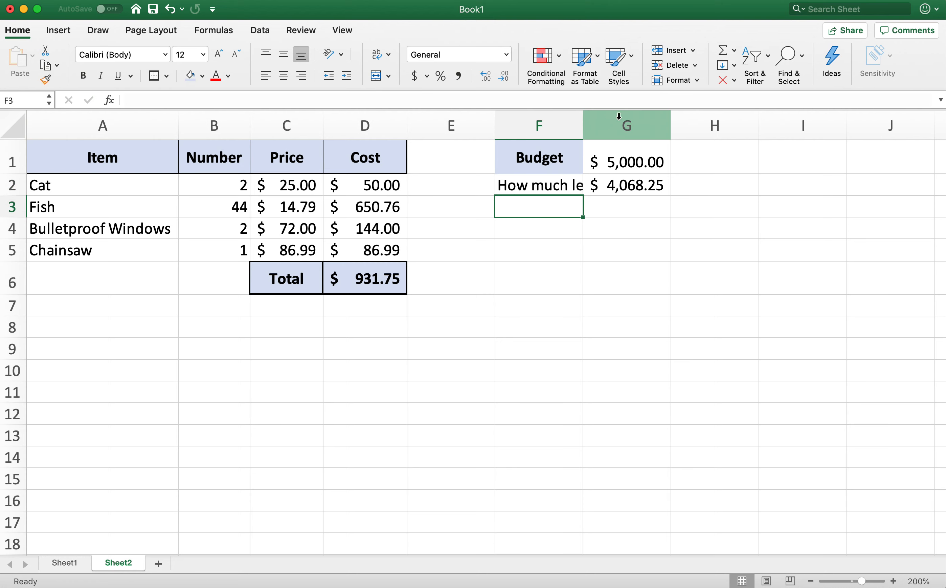
{"action": "left_click_drag", "start_coordinate": [588, 121], "coordinate": [602, 121]}
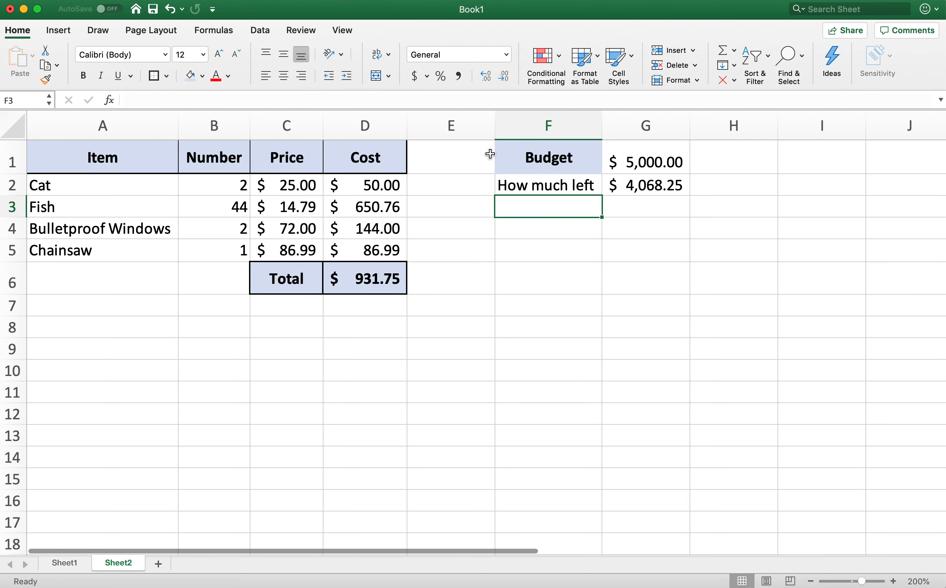
- Fill the How much left cell F2 with a light orange background
{"action": "left_click", "coordinate": [567, 185]}
{"action": "left_click", "coordinate": [202, 76]}
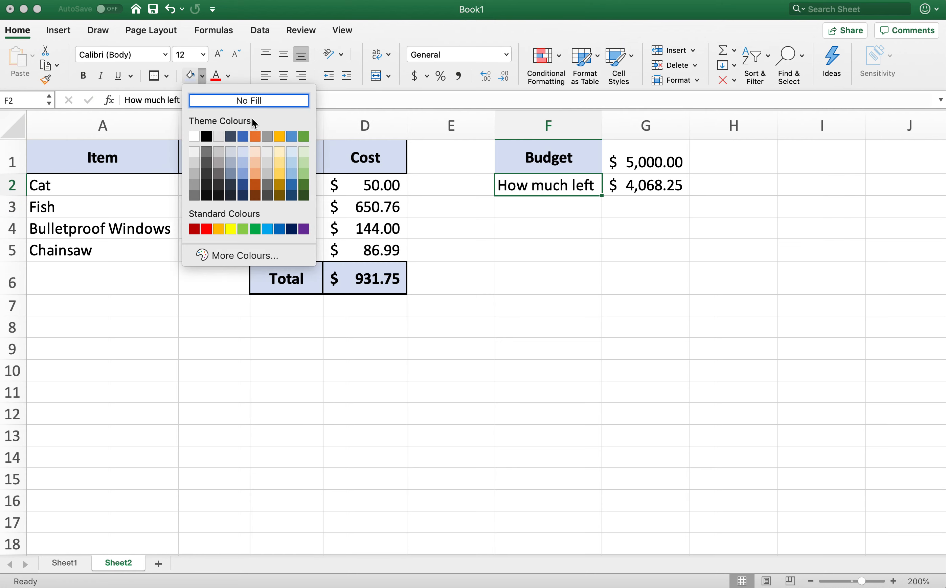
{"action": "left_click", "coordinate": [259, 156]}
{"action": "left_click", "coordinate": [606, 284]}
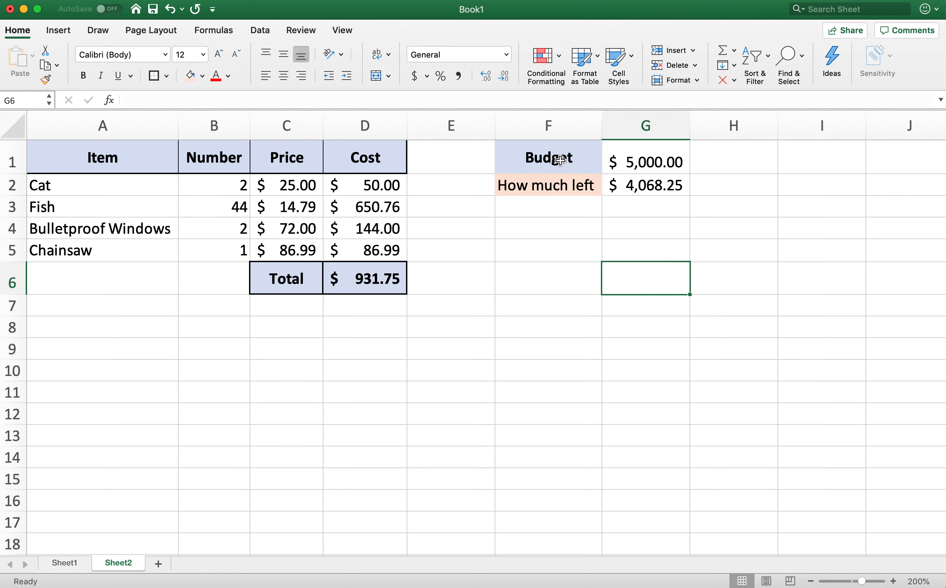
{"action": "left_click", "coordinate": [144, 220]}
{"action": "left_click", "coordinate": [129, 189]}
{"action": "left_click", "coordinate": [273, 245]}
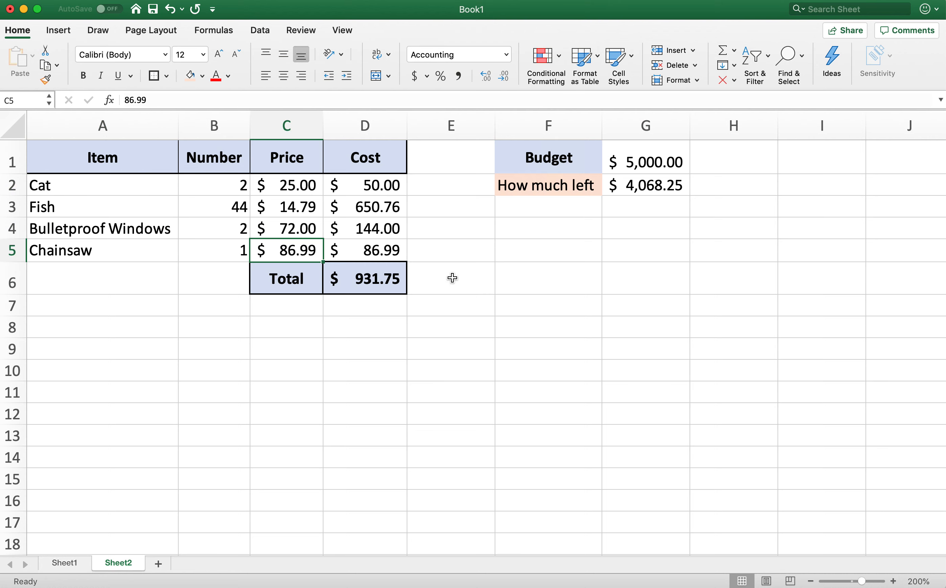
{"action": "left_click", "coordinate": [471, 329]}
{"action": "left_click", "coordinate": [334, 393]}
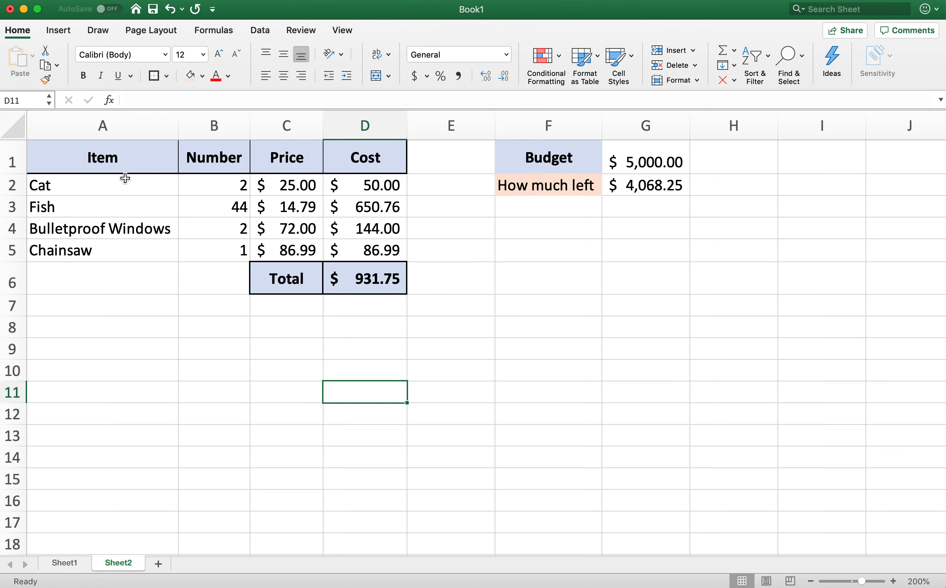
{"action": "left_click_drag", "start_coordinate": [126, 159], "coordinate": [483, 361]}
{"action": "left_click", "coordinate": [545, 391]}
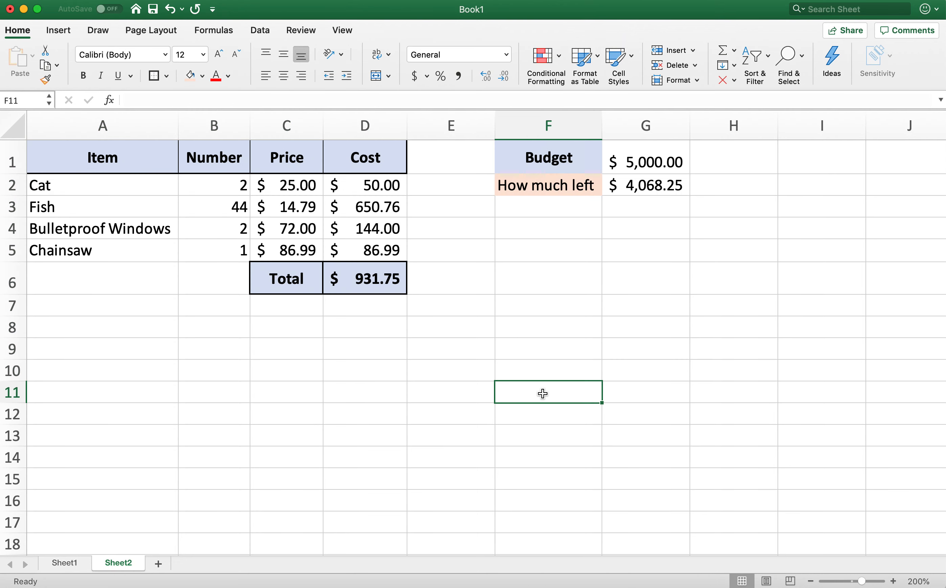
{"action": "left_click", "coordinate": [393, 365]}
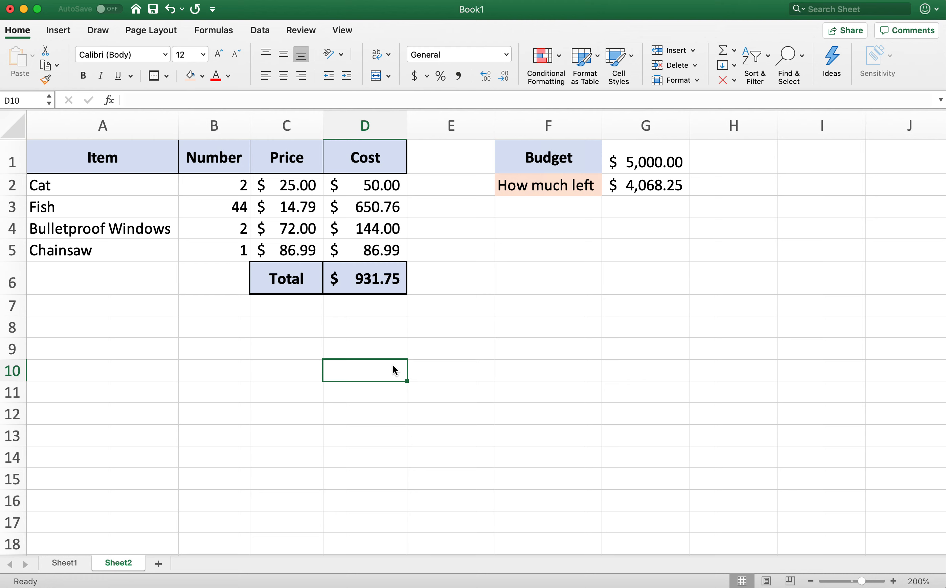
{"action": "left_click", "coordinate": [352, 328]}
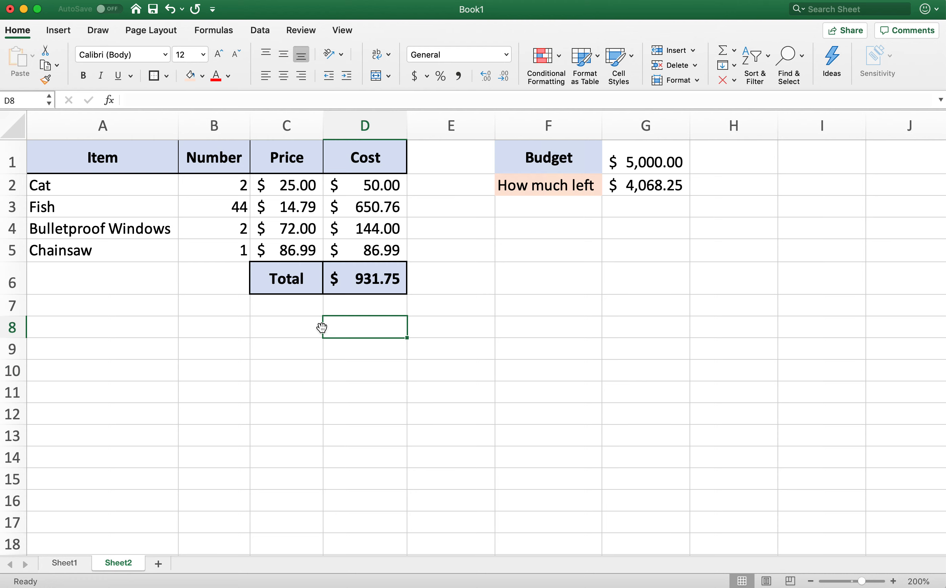
{"action": "left_click", "coordinate": [344, 399]}
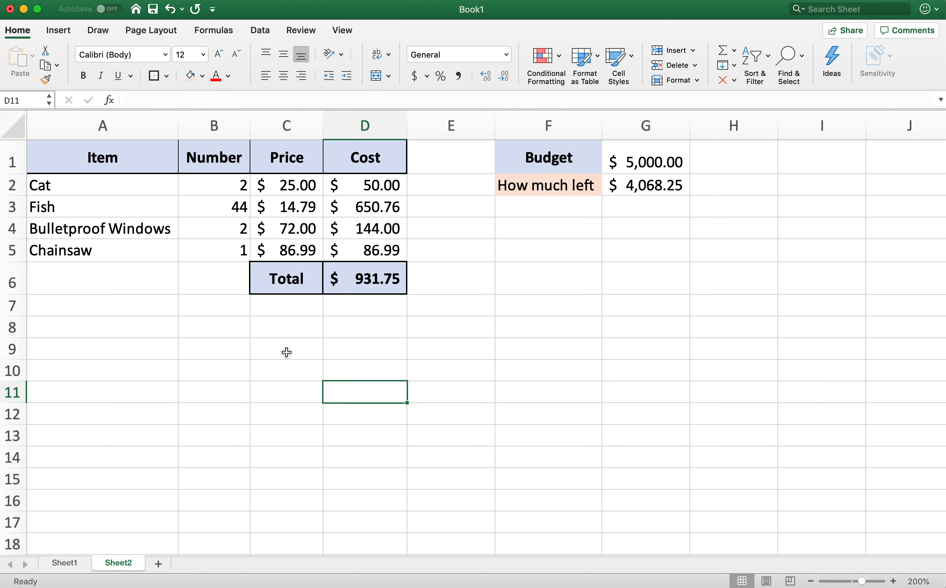
- Clear the contents of the budget cells F1:G2
{"action": "left_click_drag", "start_coordinate": [639, 185], "coordinate": [566, 171]}
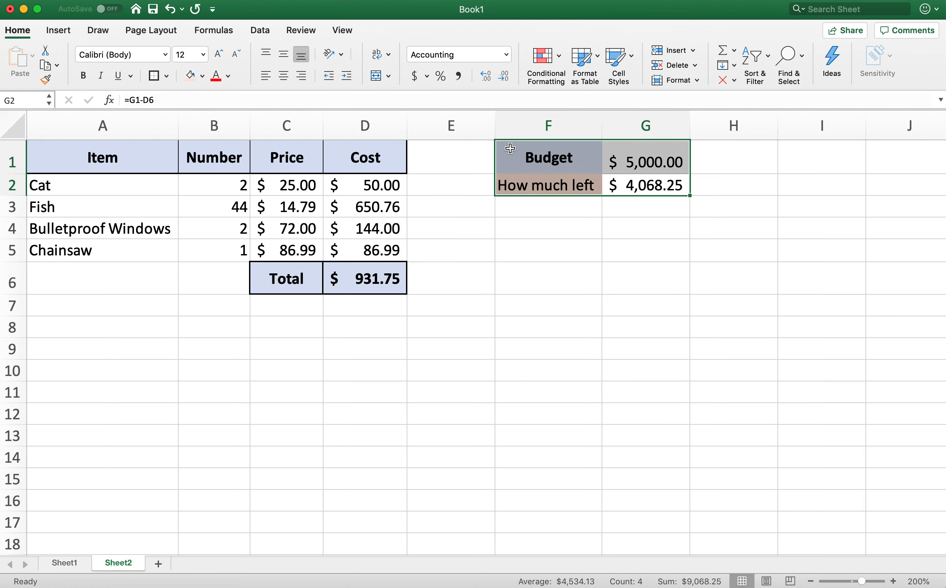
{"action": "key", "text": "Delete"}
{"action": "left_click", "coordinate": [517, 277]}
{"action": "left_click", "coordinate": [452, 346]}
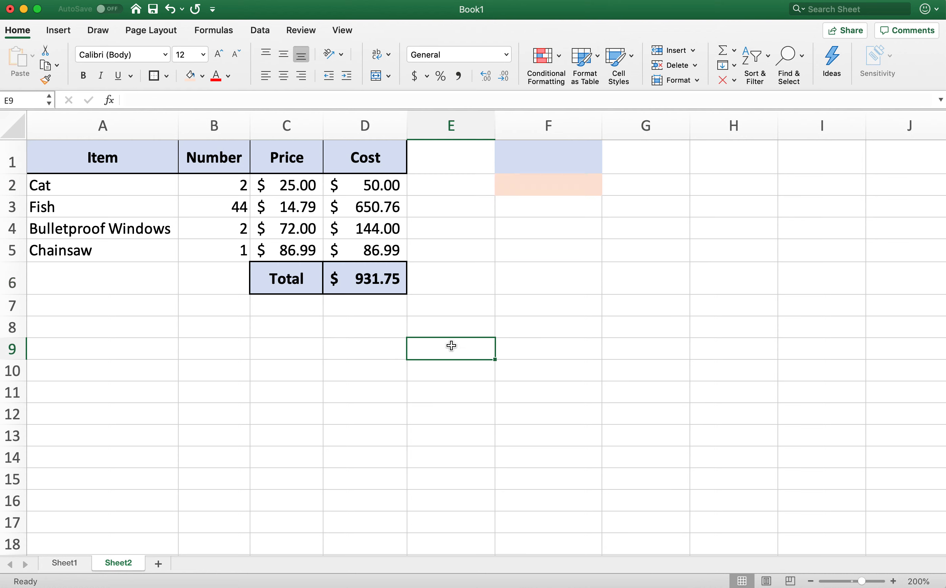
{"action": "left_click_drag", "start_coordinate": [126, 190], "coordinate": [367, 254]}
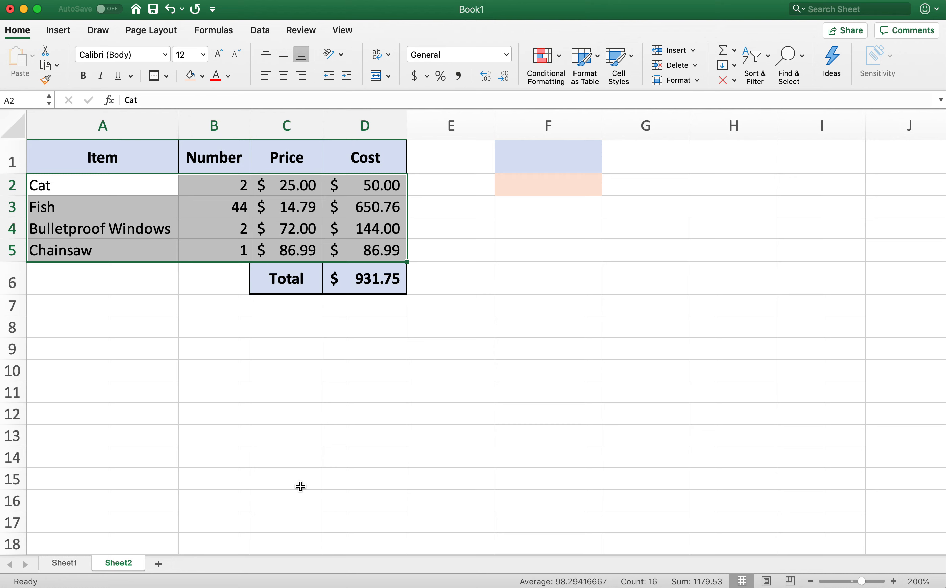
{"action": "left_click", "coordinate": [363, 444]}
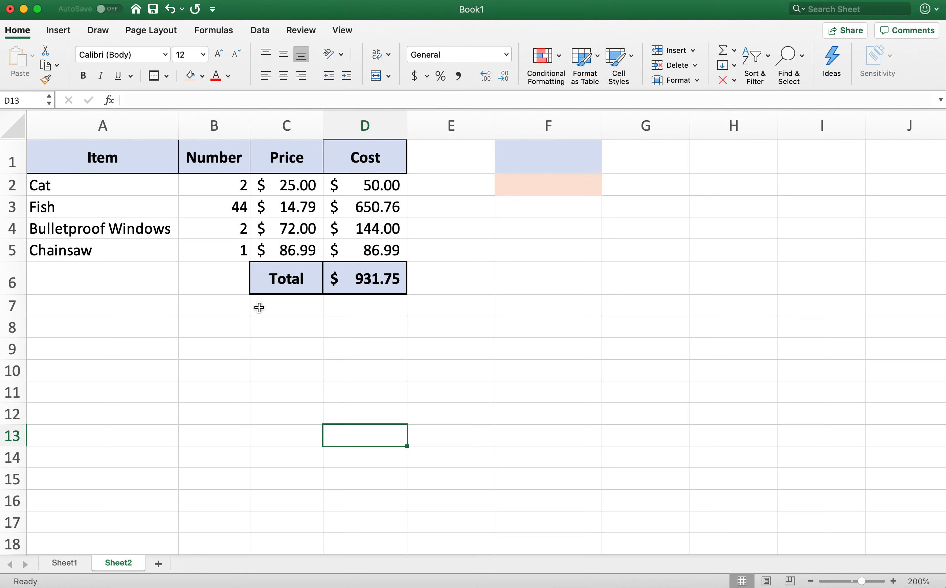
- Set the number of Fish in B3 to 4 and the number of Cat in B2 to 5
{"action": "left_click", "coordinate": [237, 206]}
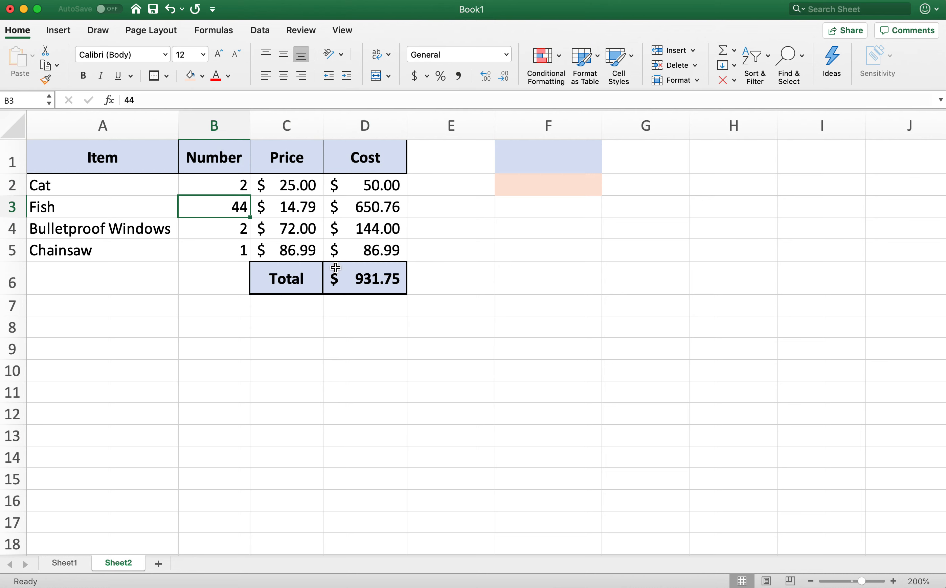
{"action": "type", "text": "4"}
{"action": "key", "text": "Return"}
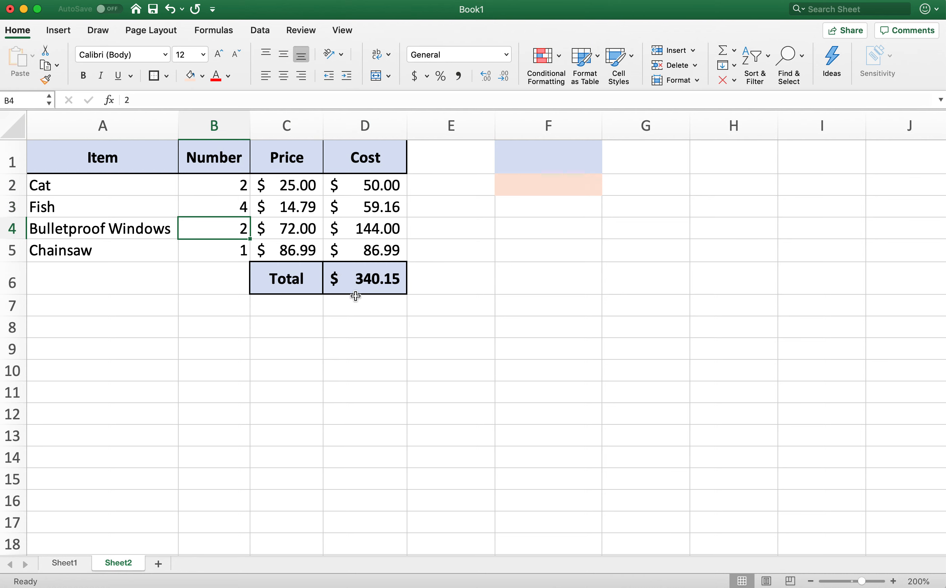
{"action": "left_click", "coordinate": [216, 187]}
{"action": "type", "text": "5"}
{"action": "key", "text": "Return"}
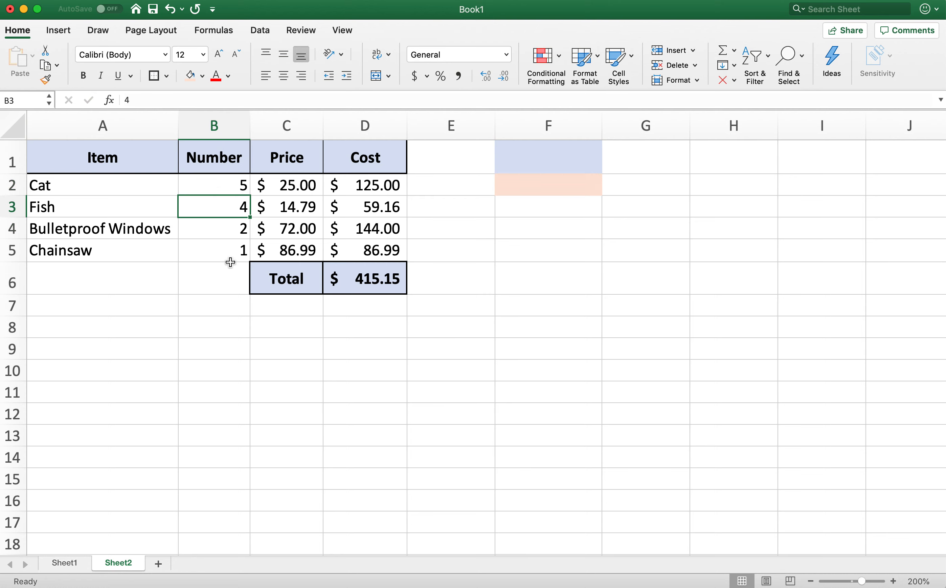
{"action": "left_click", "coordinate": [230, 299]}
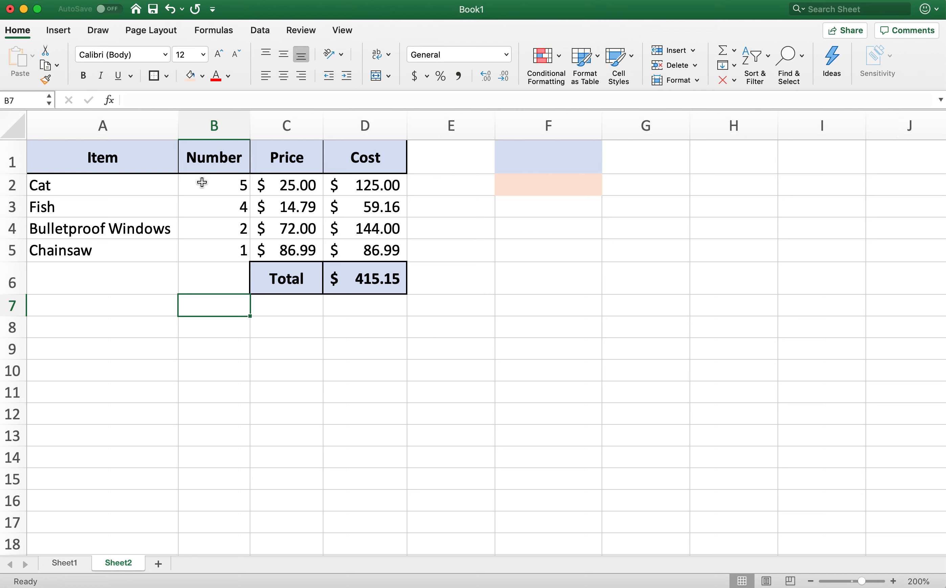
{"action": "left_click", "coordinate": [203, 184]}
{"action": "left_click", "coordinate": [213, 254]}
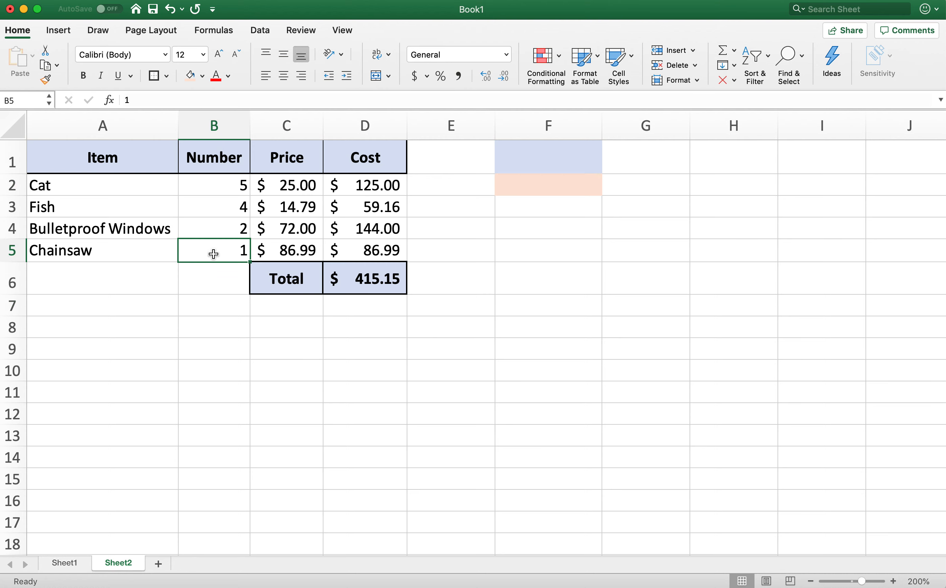
{"action": "left_click_drag", "start_coordinate": [211, 187], "coordinate": [205, 281]}
{"action": "left_click", "coordinate": [214, 370]}
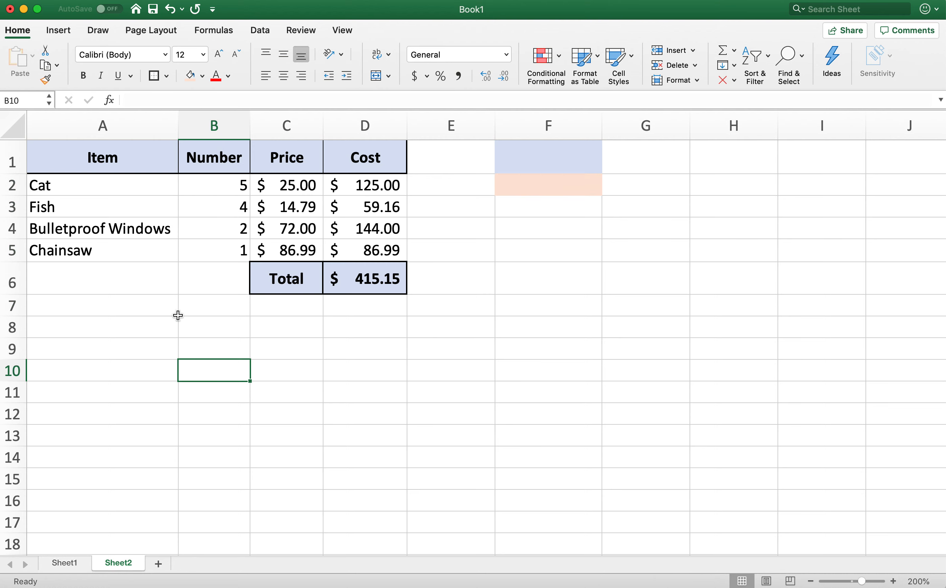
{"action": "left_click_drag", "start_coordinate": [103, 187], "coordinate": [348, 246]}
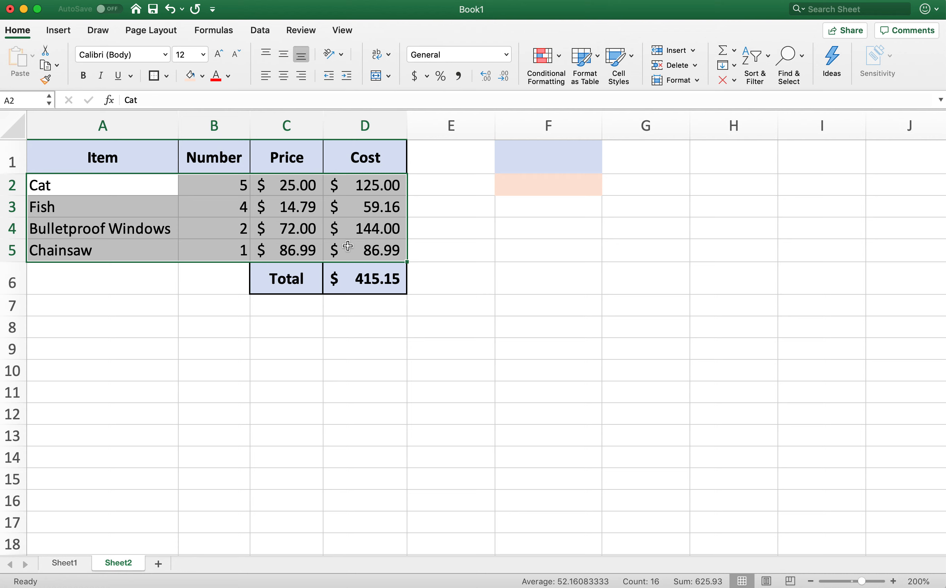
{"action": "left_click", "coordinate": [544, 272]}
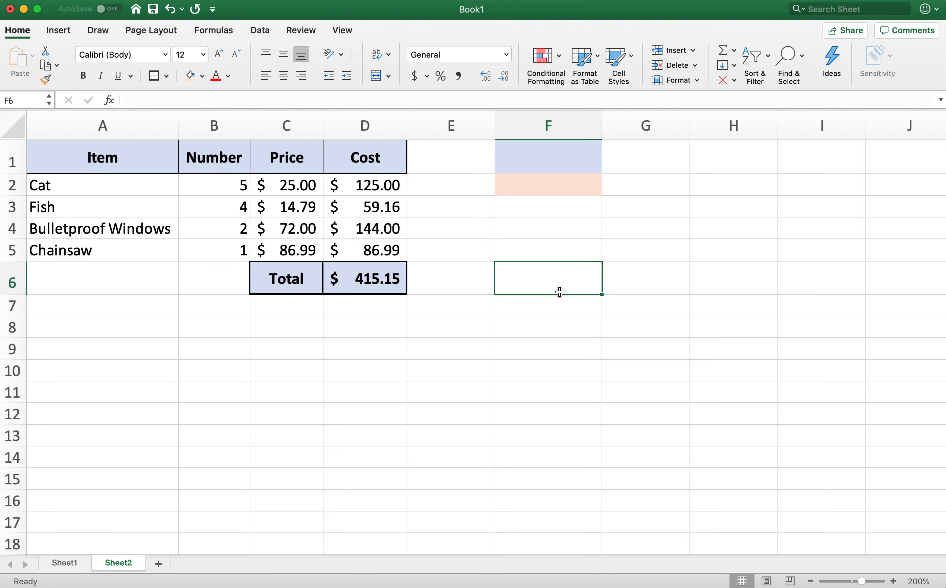
{"action": "left_click", "coordinate": [489, 385]}
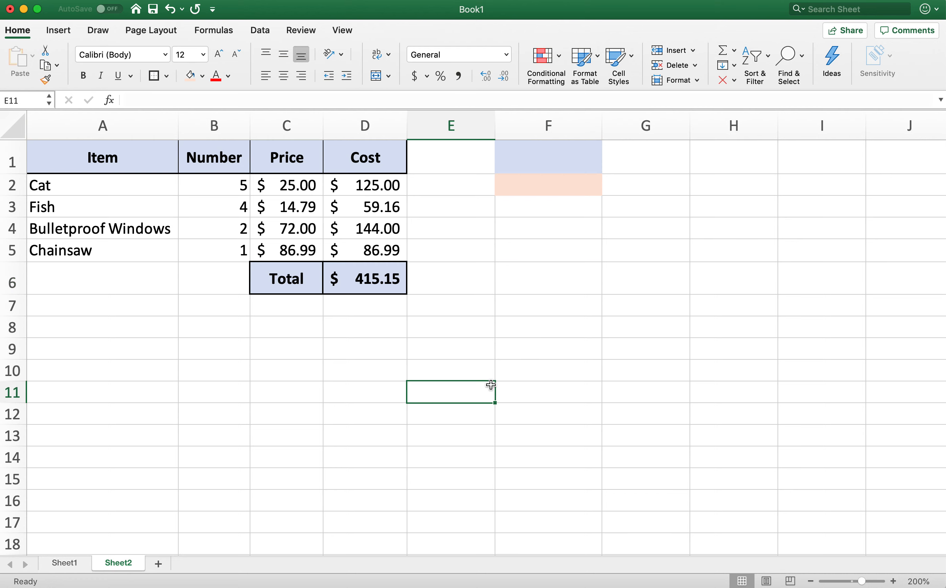
{"action": "left_click", "coordinate": [233, 413]}
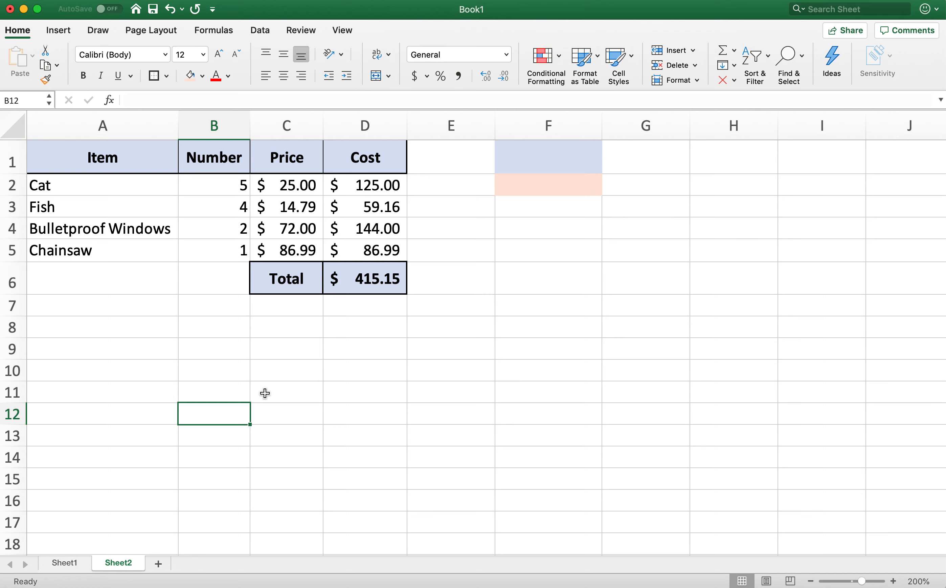
- Change the quantities in B3:B5 to 2 for Fish, 1 for Bulletproof Windows and 3 for Chainsaw
{"action": "left_click", "coordinate": [227, 205]}
{"action": "type", "text": "2"}
{"action": "key", "text": "Return"}
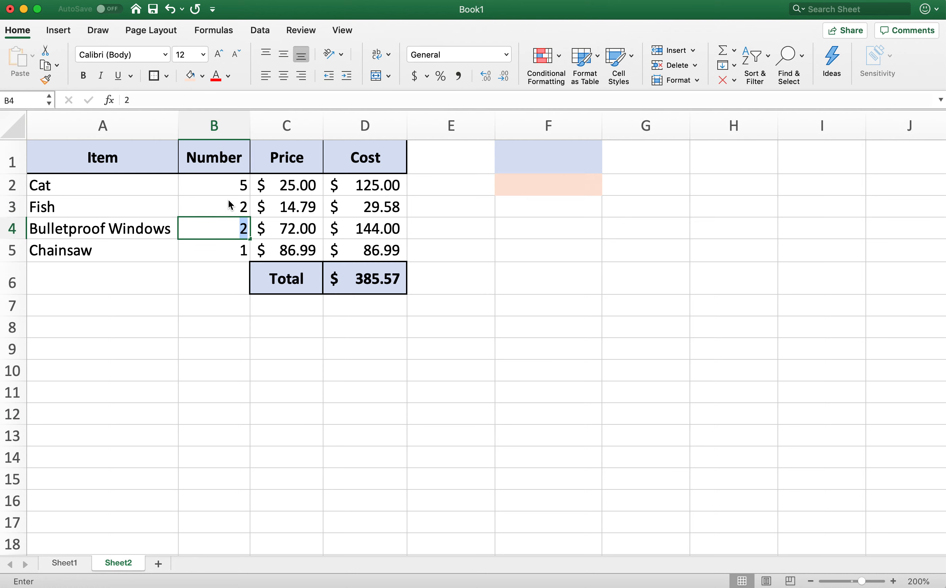
{"action": "type", "text": "1"}
{"action": "key", "text": "Return"}
{"action": "type", "text": "3"}
{"action": "key", "text": "Return"}
- Set the quantity of Cat in B2 to 3 and of Fish in B3 to 6
{"action": "key", "text": "Up"}
{"action": "key", "text": "Up"}
{"action": "key", "text": "Up"}
{"action": "key", "text": "Up"}
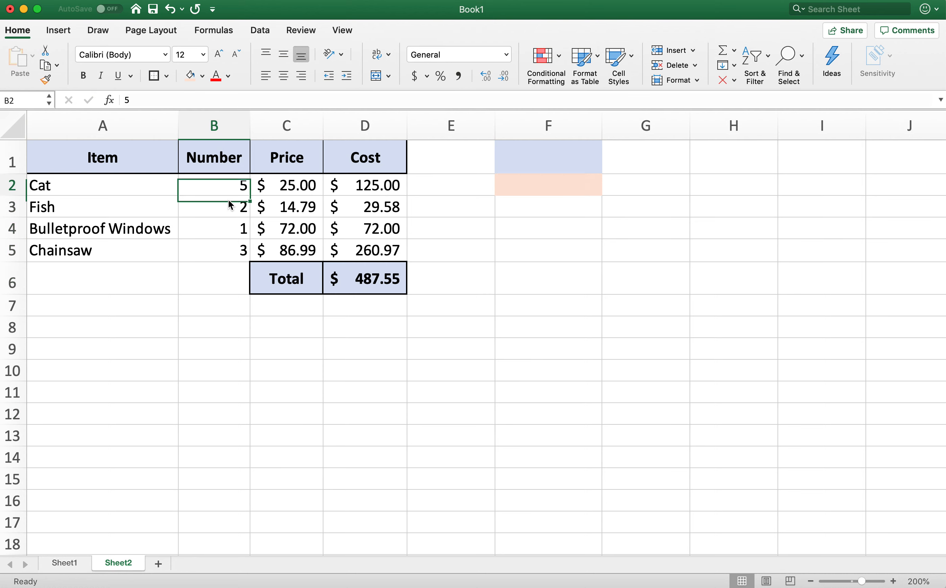
{"action": "type", "text": "1"}
{"action": "key", "text": "Return"}
{"action": "key", "text": "Down"}
{"action": "key", "text": "Up"}
{"action": "key", "text": "Up"}
{"action": "type", "text": "3"}
{"action": "key", "text": "Return"}
{"action": "type", "text": "6"}
{"action": "key", "text": "Return"}
{"action": "left_click", "coordinate": [233, 326]}
- Review the item rows and the SUM formula behind the total cost in D6
{"action": "left_click_drag", "start_coordinate": [236, 192], "coordinate": [383, 246]}
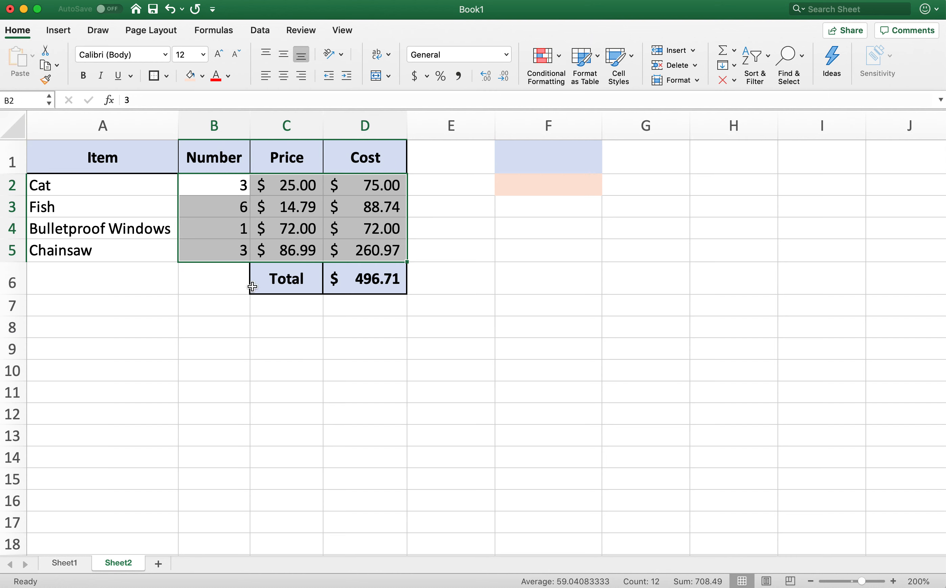
{"action": "left_click", "coordinate": [371, 290]}
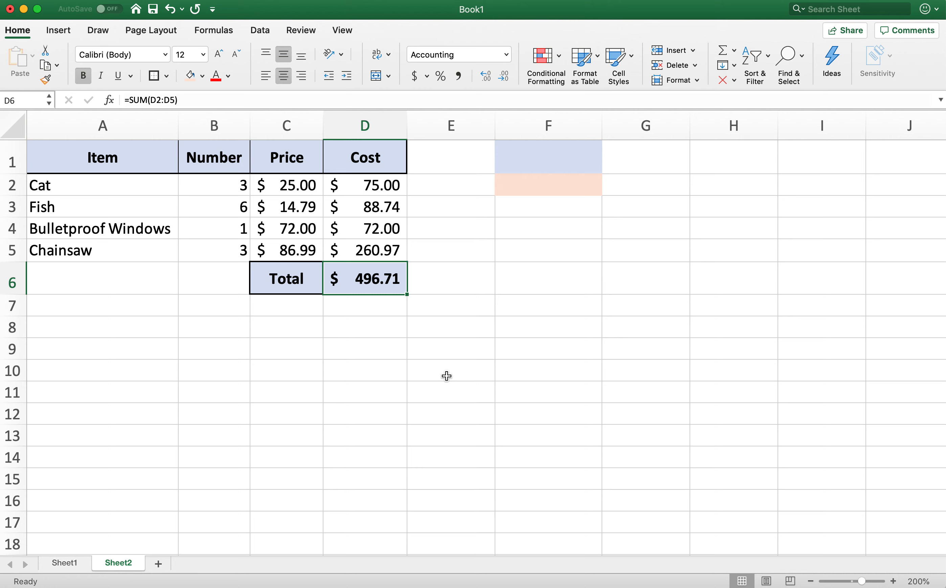
{"action": "left_click", "coordinate": [391, 416]}
{"action": "left_click", "coordinate": [183, 375]}
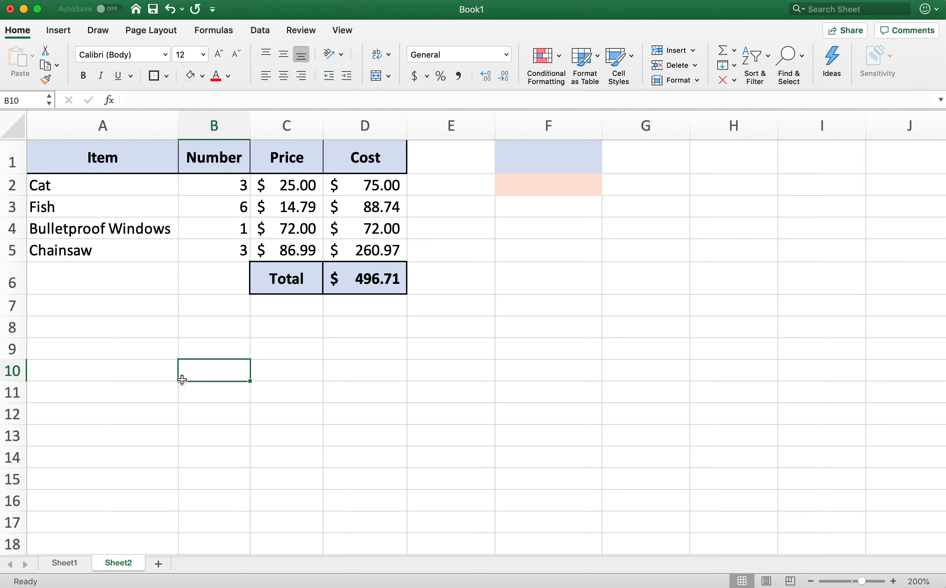
{"action": "left_click_drag", "start_coordinate": [120, 187], "coordinate": [347, 243]}
{"action": "left_click", "coordinate": [319, 393]}
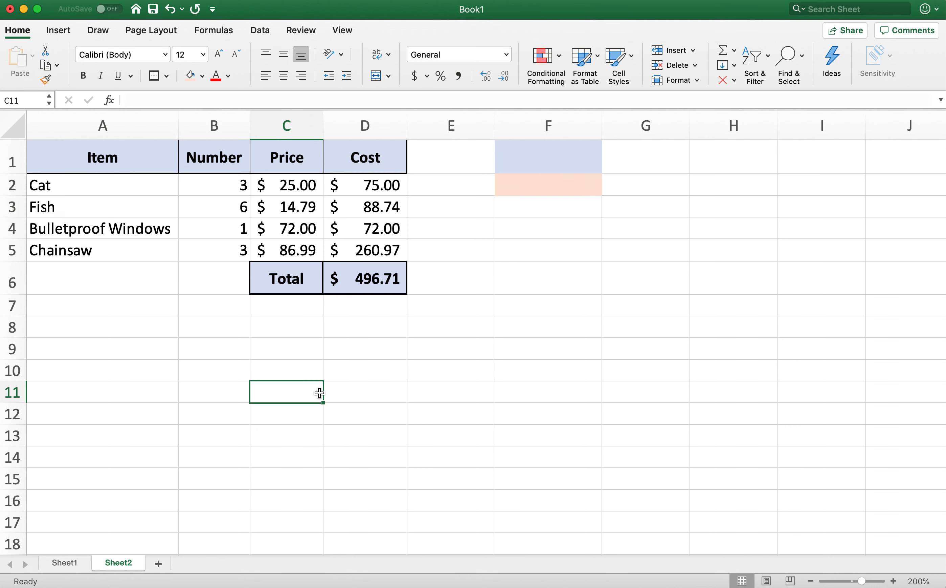